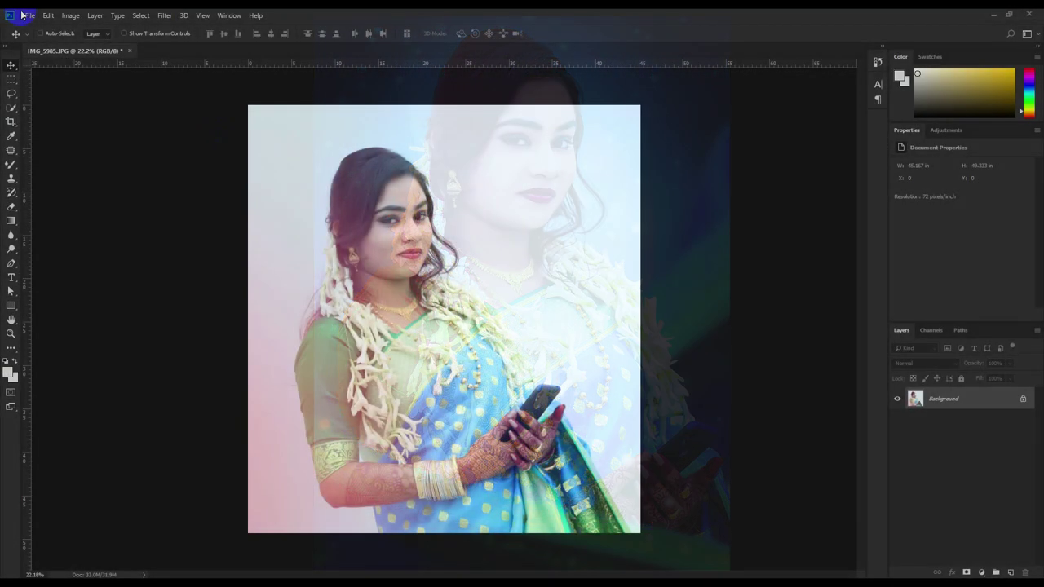
# Create a new white 1500 × 2000 px document, Untitled-1, and zoom out slightly.
pyautogui.click(30, 16)
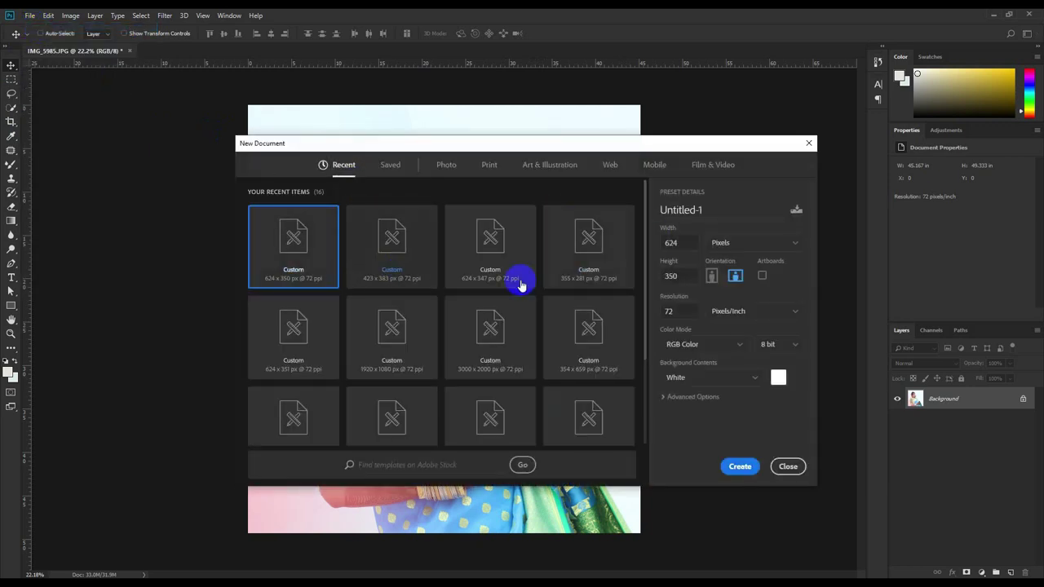
pyautogui.doubleClick(691, 242)
pyautogui.write('1500')
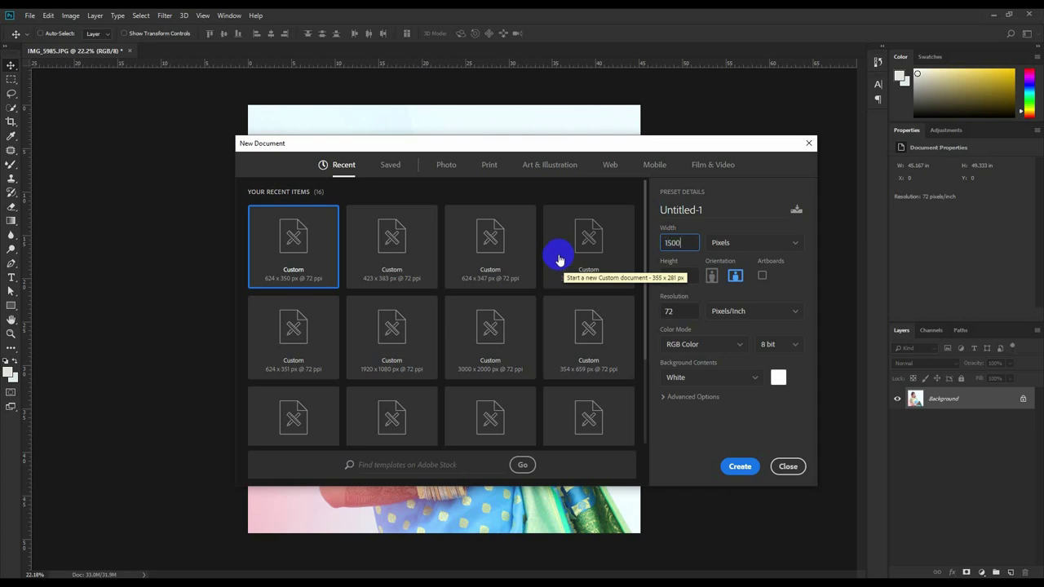
pyautogui.press('Tab')
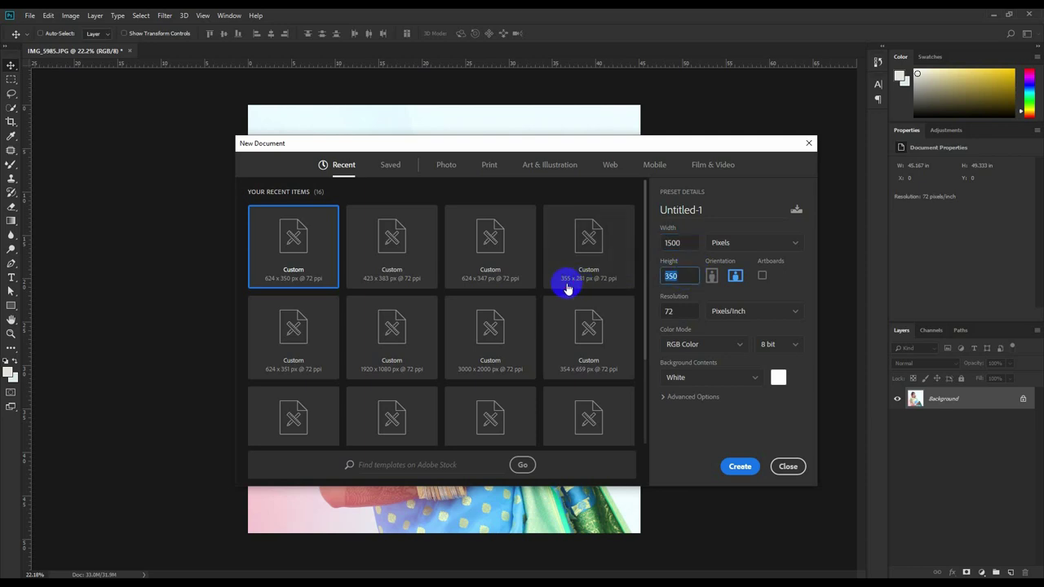
pyautogui.write('2000')
pyautogui.click(739, 467)
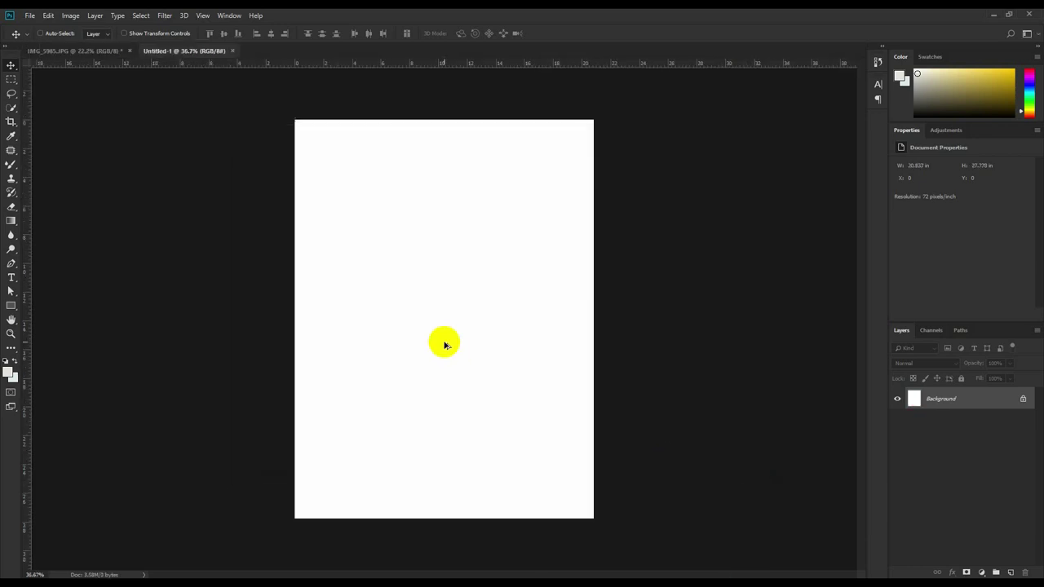
pyautogui.hotkey('ctrl', '-')
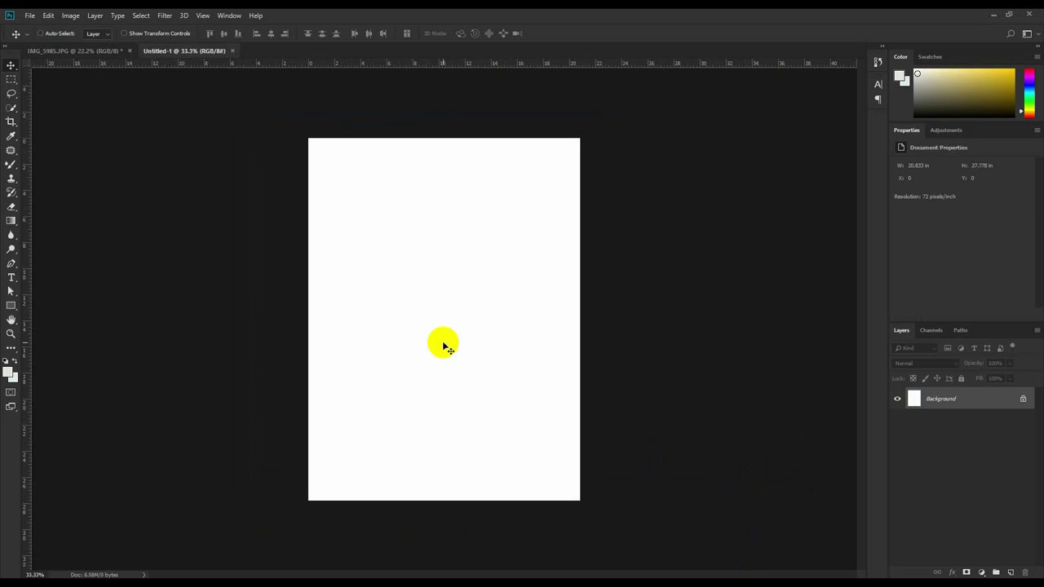
# Place the sky photo on the canvas, enlarge it to cover, and merge it into the background.
pyautogui.moveTo(855, 256); pyautogui.dragTo(484, 277)
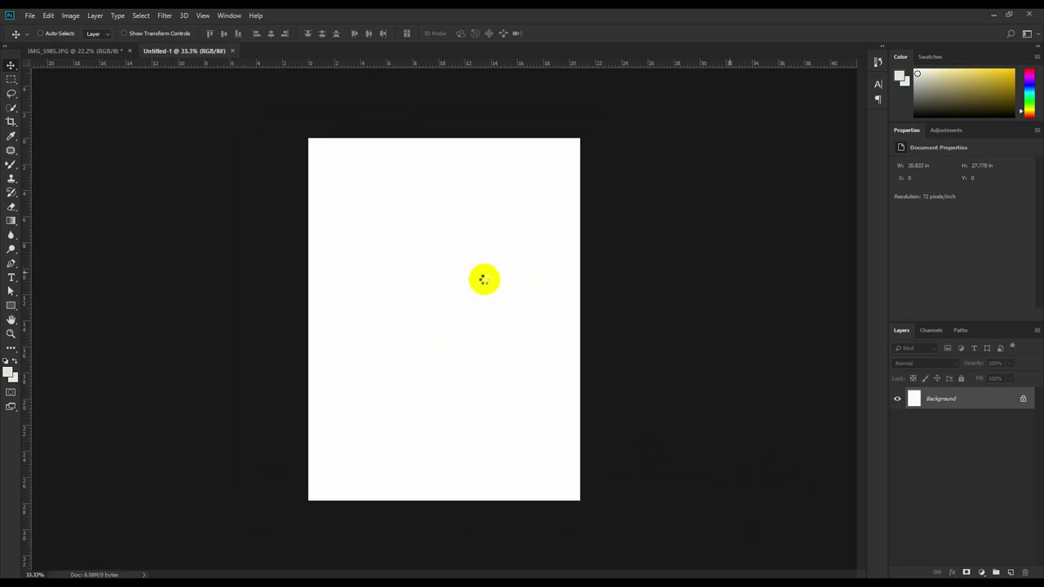
pyautogui.moveTo(576, 419); pyautogui.dragTo(672, 519)
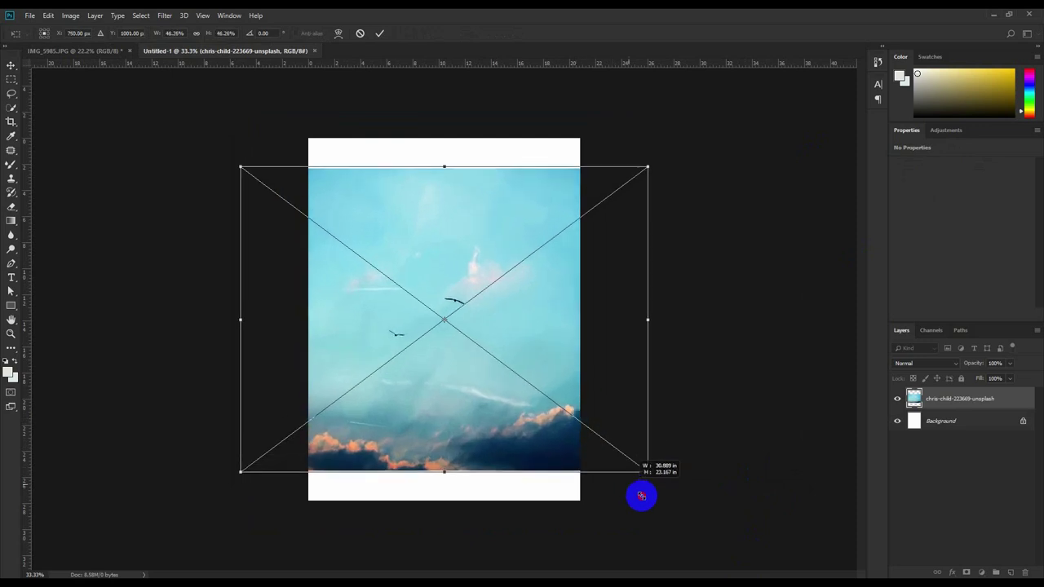
pyautogui.click(379, 33)
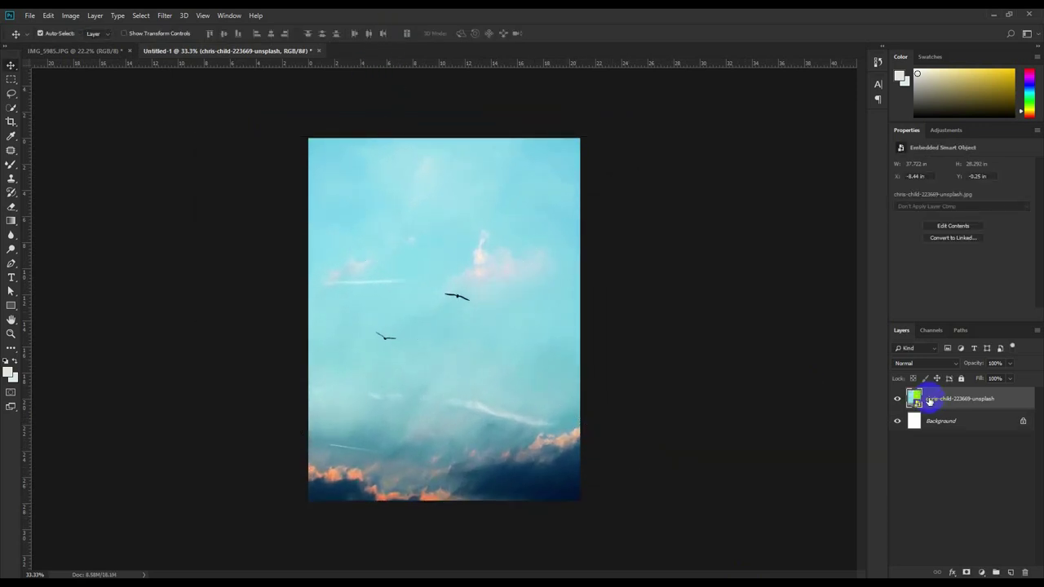
pyautogui.hotkey('ctrl', 'e')
pyautogui.scroll(1, 457, 310)
pyautogui.scroll(1, 473, 315)
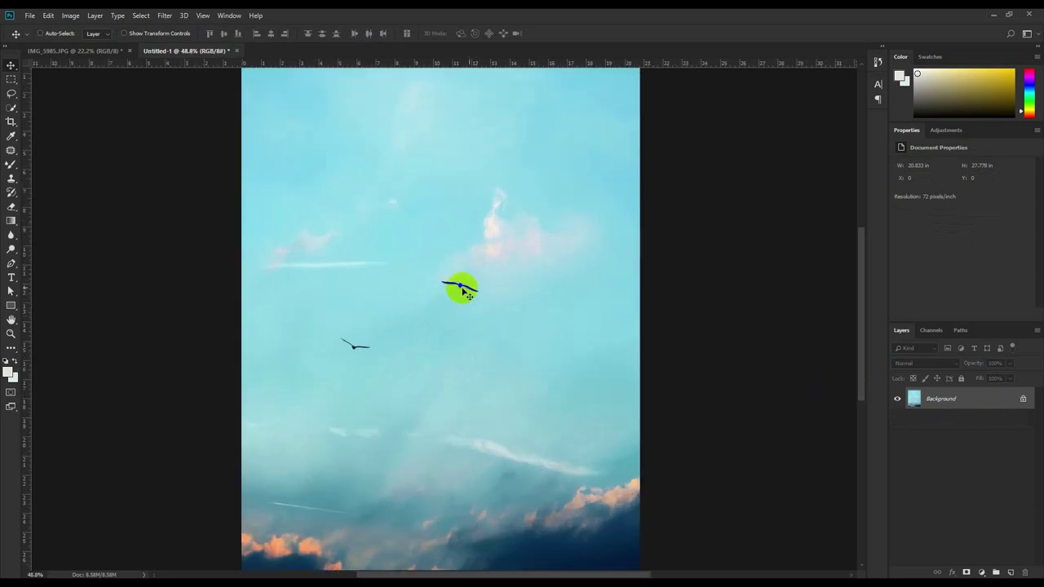
# Remove the upper and lower seagulls from the sky with the Spot Healing Brush.
pyautogui.rightClick(12, 149)
pyautogui.click(49, 168)
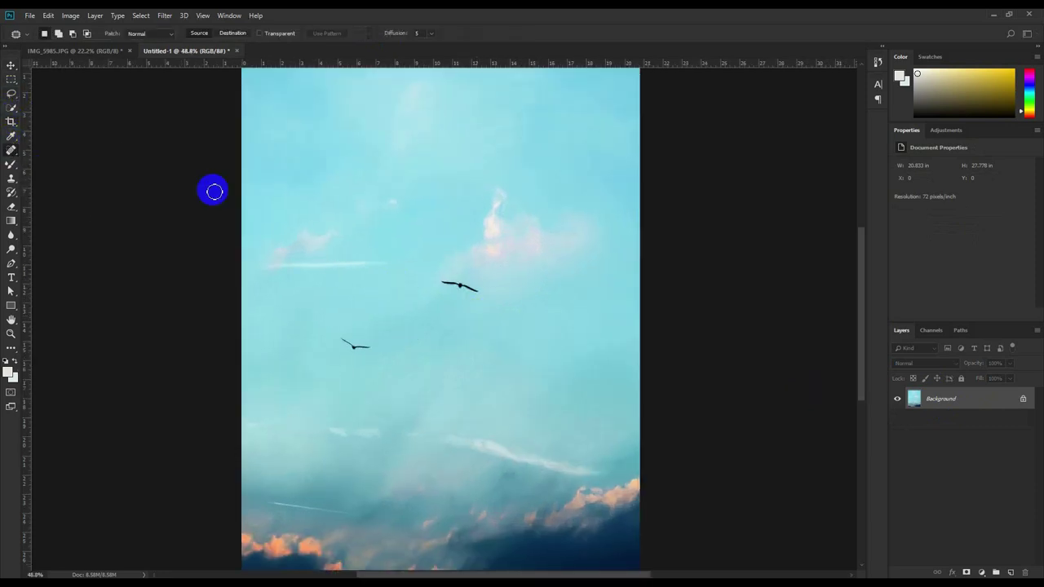
pyautogui.press('j')
pyautogui.moveTo(483, 287); pyautogui.dragTo(440, 285)
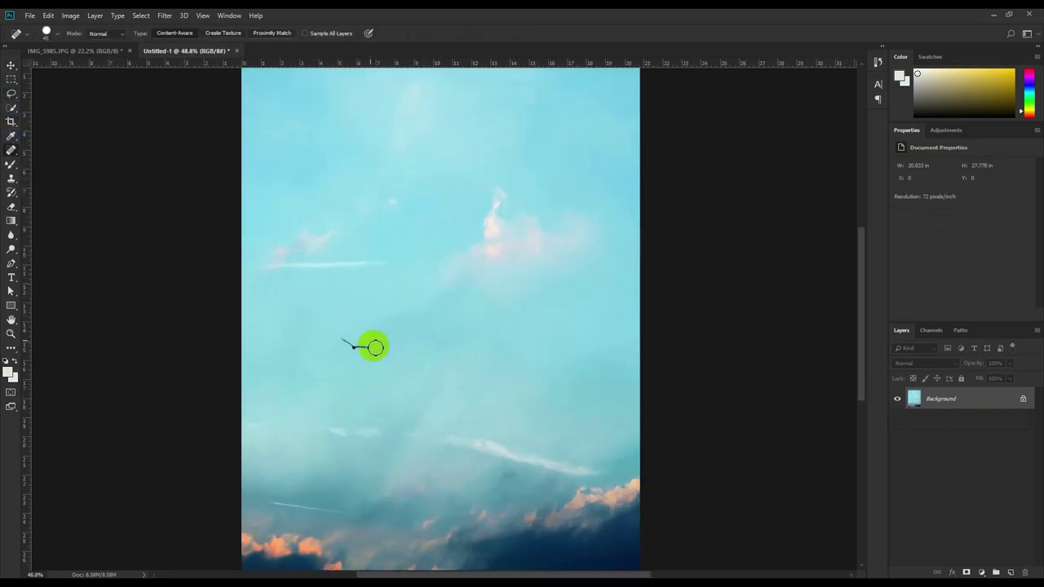
pyautogui.moveTo(374, 347); pyautogui.dragTo(322, 346)
pyautogui.click(12, 69)
pyautogui.scroll(-2, 457, 240)
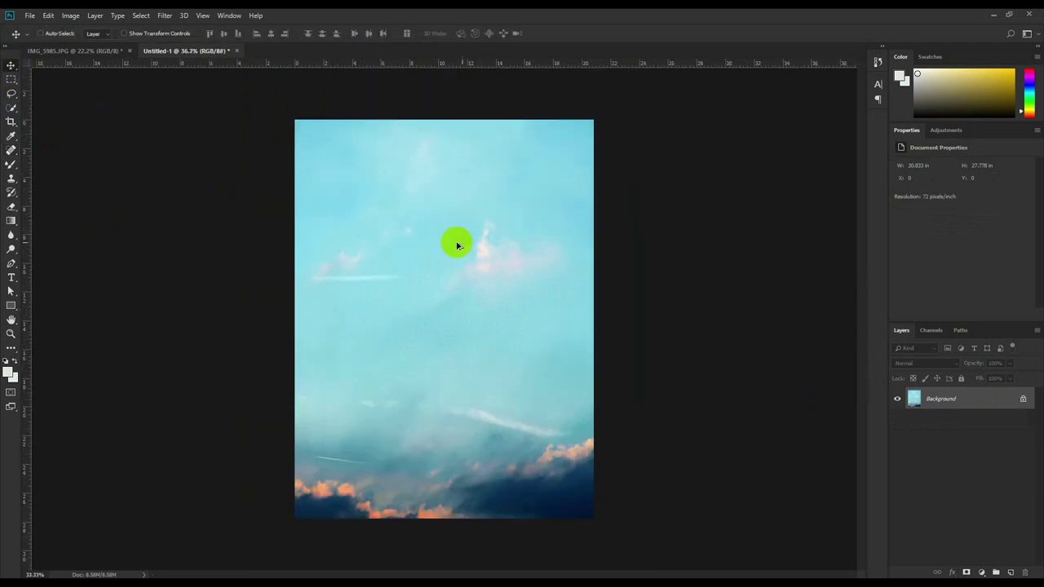
pyautogui.scroll(-2, 456, 239)
# Place the lighthouse photo and stretch it to cover the whole canvas.
pyautogui.moveTo(24, 392); pyautogui.dragTo(344, 392)
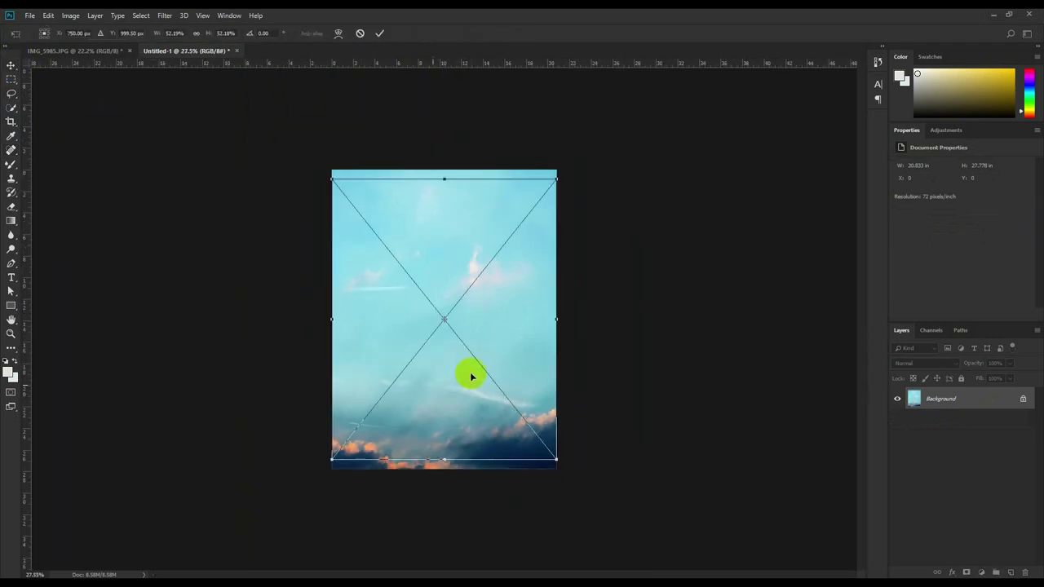
pyautogui.moveTo(556, 461); pyautogui.dragTo(617, 512)
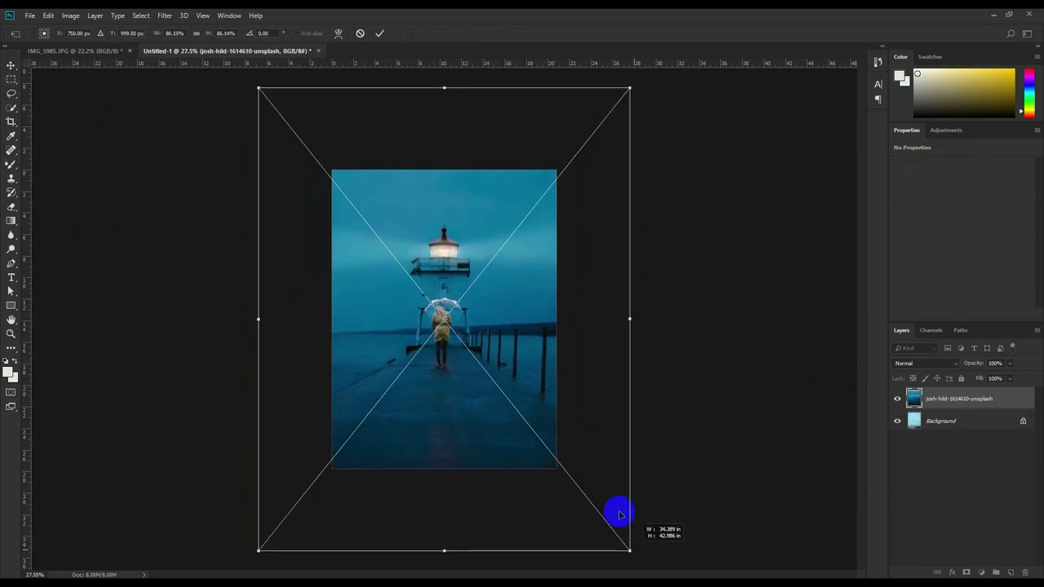
pyautogui.moveTo(514, 237); pyautogui.dragTo(525, 447)
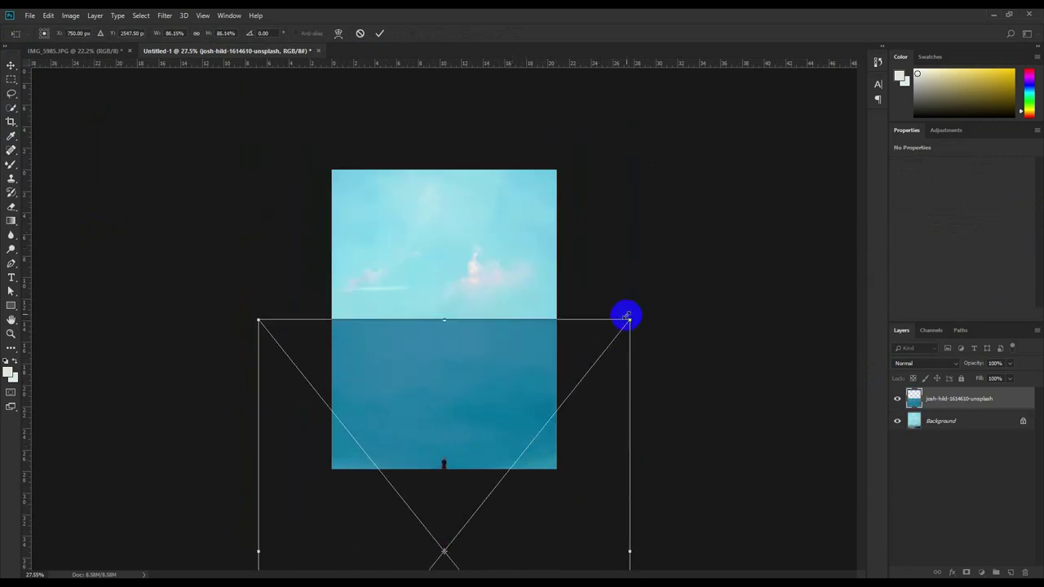
pyautogui.moveTo(628, 304); pyautogui.dragTo(845, 70)
pyautogui.moveTo(687, 193); pyautogui.dragTo(633, 326)
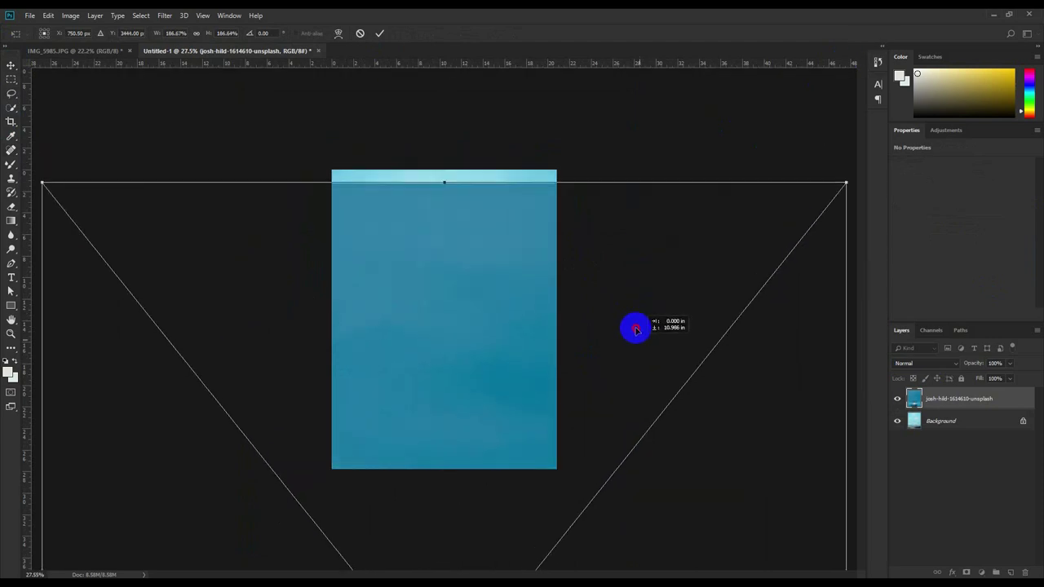
pyautogui.doubleClick(495, 217)
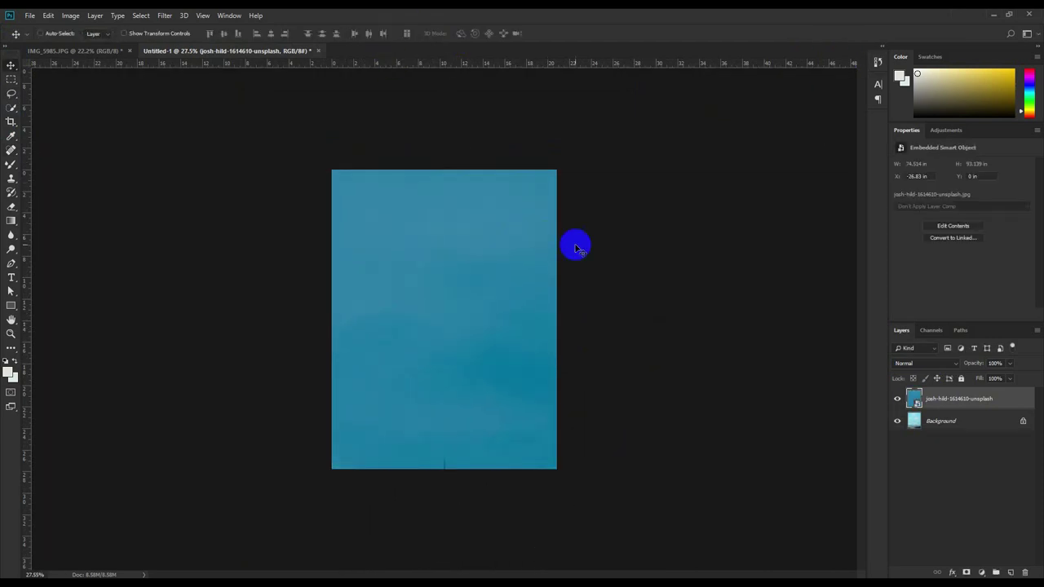
# Try blend modes on the lighthouse layer, starting with Darken.
pyautogui.click(919, 367)
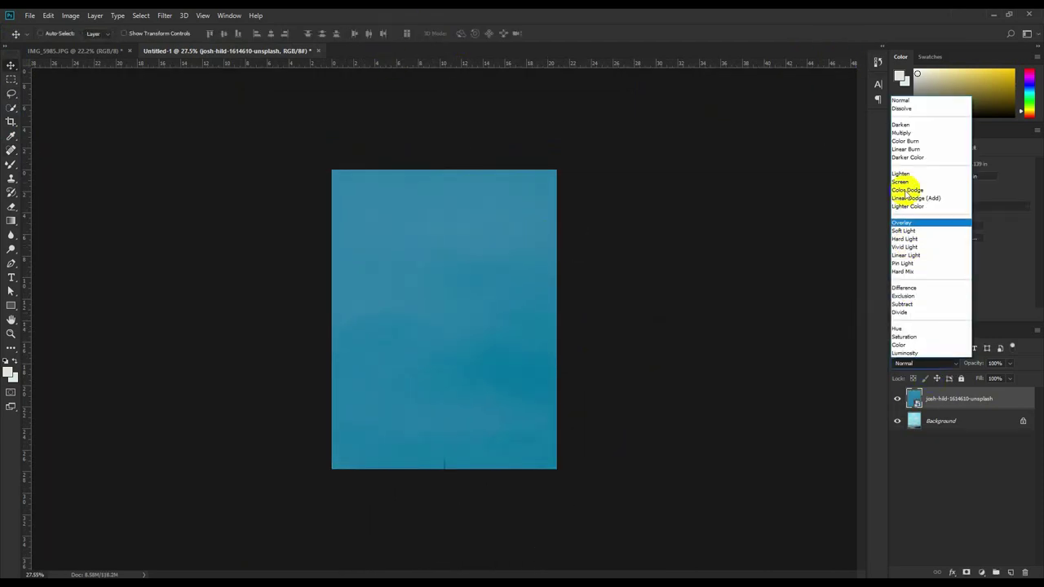
pyautogui.click(914, 133)
pyautogui.scroll(-1, 911, 349)
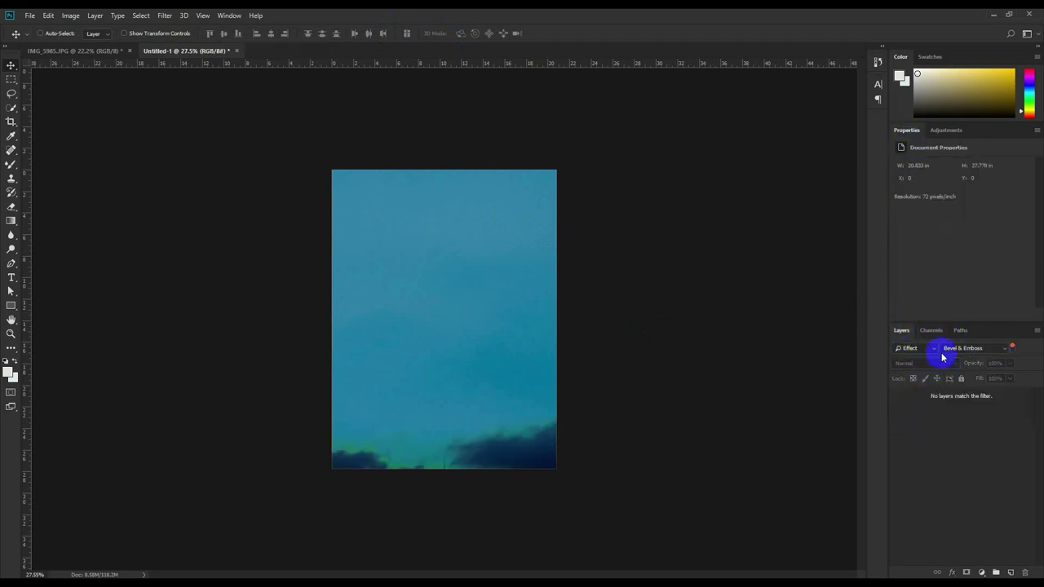
pyautogui.click(913, 348)
pyautogui.click(956, 349)
pyautogui.click(936, 369)
pyautogui.click(918, 357)
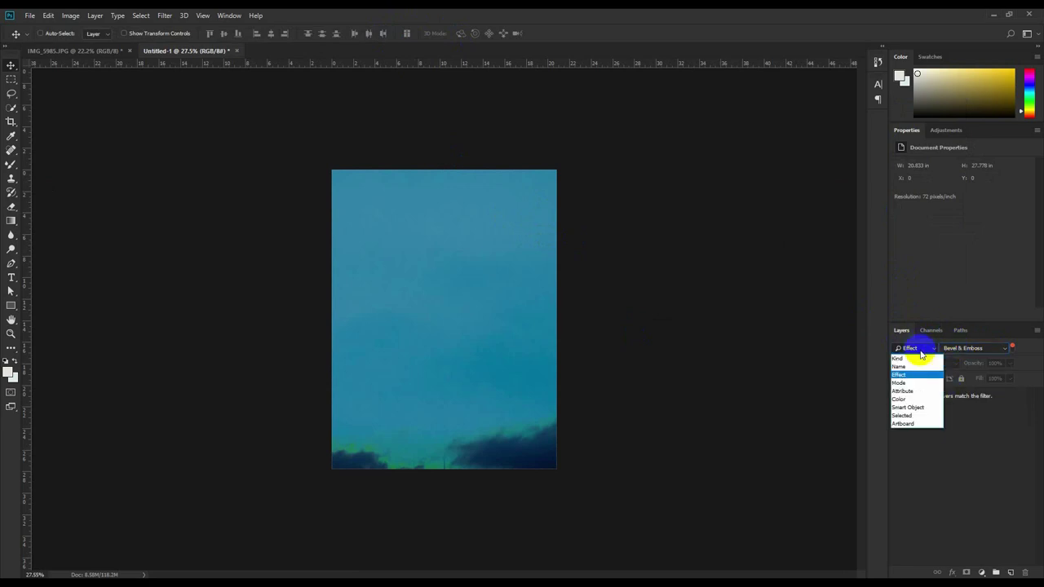
pyautogui.click(920, 359)
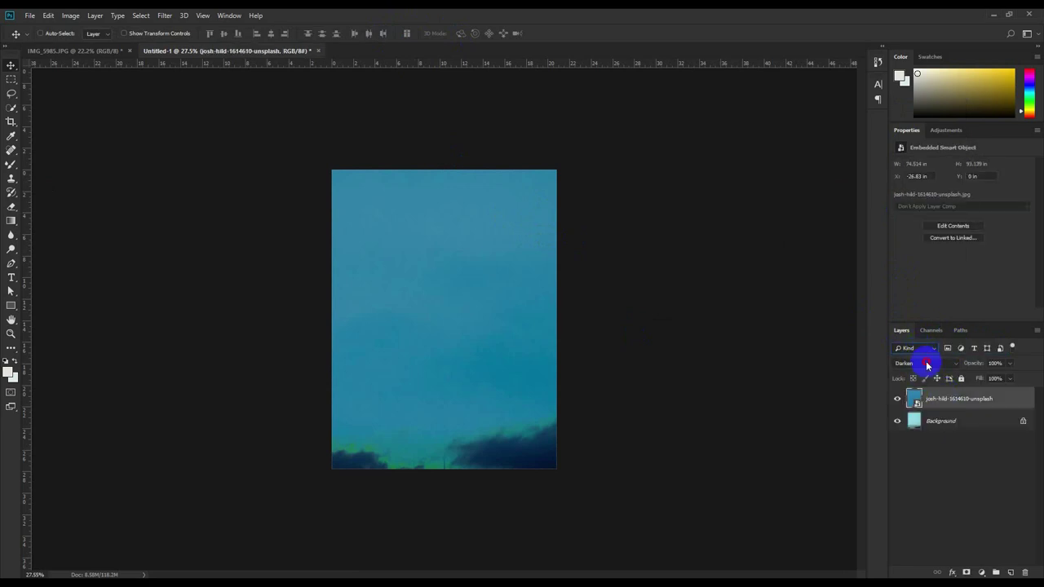
pyautogui.click(921, 363)
# Set the lighthouse layer to Color blend mode for a blue tint, then select the Background layer.
pyautogui.scroll(-1, 927, 366)
pyautogui.scroll(-2, 927, 366)
pyautogui.scroll(-2, 926, 366)
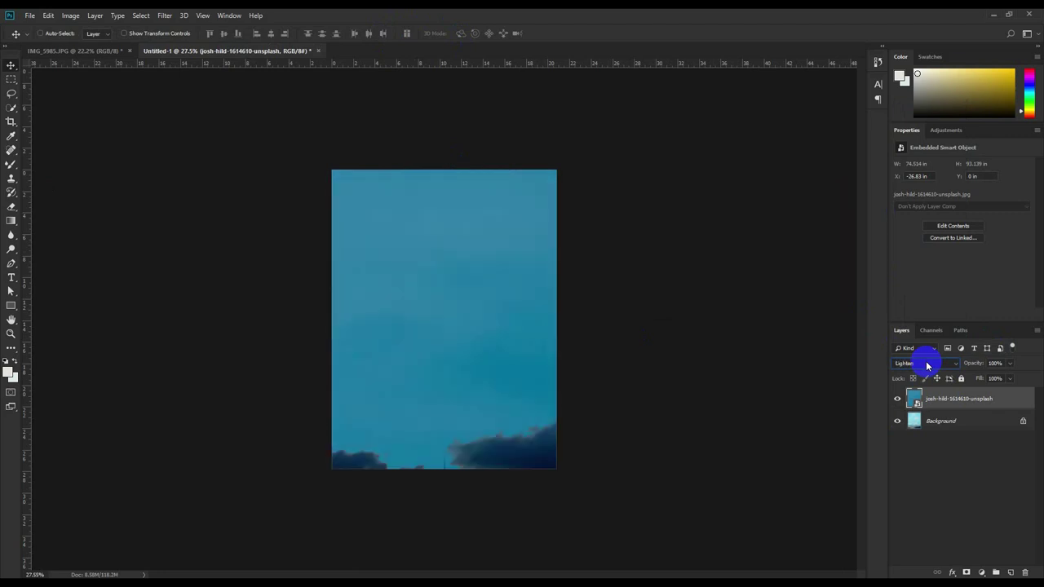
pyautogui.scroll(-3, 926, 366)
pyautogui.scroll(-3, 926, 366)
pyautogui.scroll(-1, 926, 366)
pyautogui.scroll(-2, 926, 366)
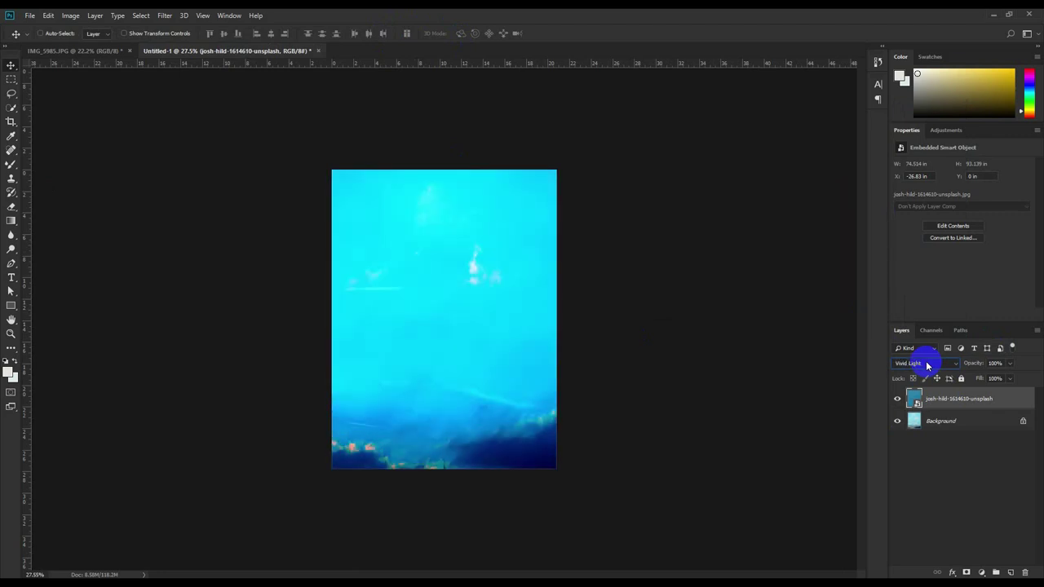
pyautogui.scroll(-1, 926, 366)
pyautogui.scroll(-2, 927, 366)
pyautogui.scroll(-1, 926, 366)
pyautogui.scroll(-3, 927, 366)
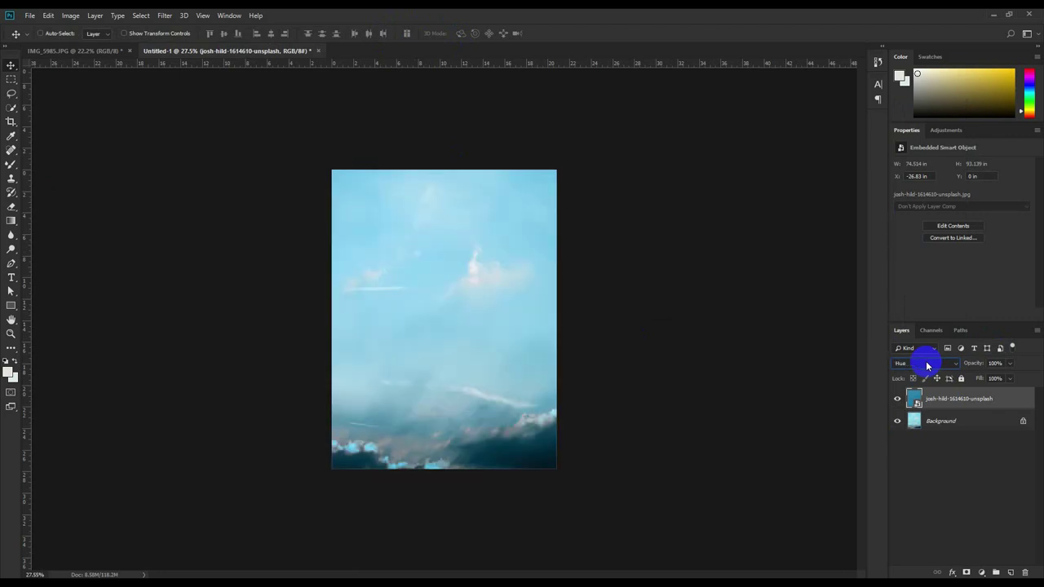
pyautogui.scroll(-1, 926, 366)
pyautogui.scroll(1, 926, 366)
pyautogui.click(944, 429)
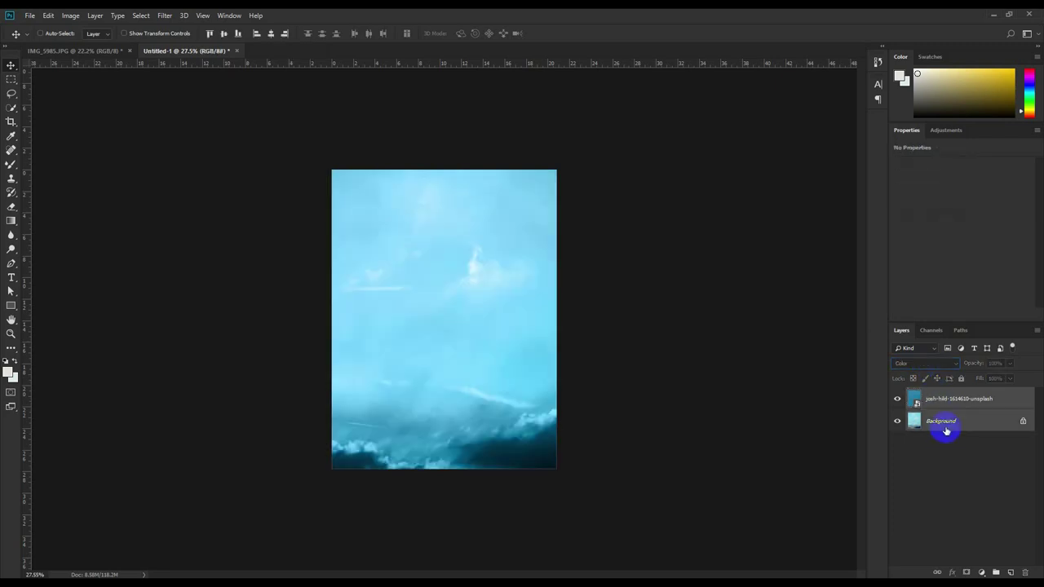
# Flatten the tinted sky layers into a single background.
pyautogui.hotkey('ctrl', 'shift', 'e')
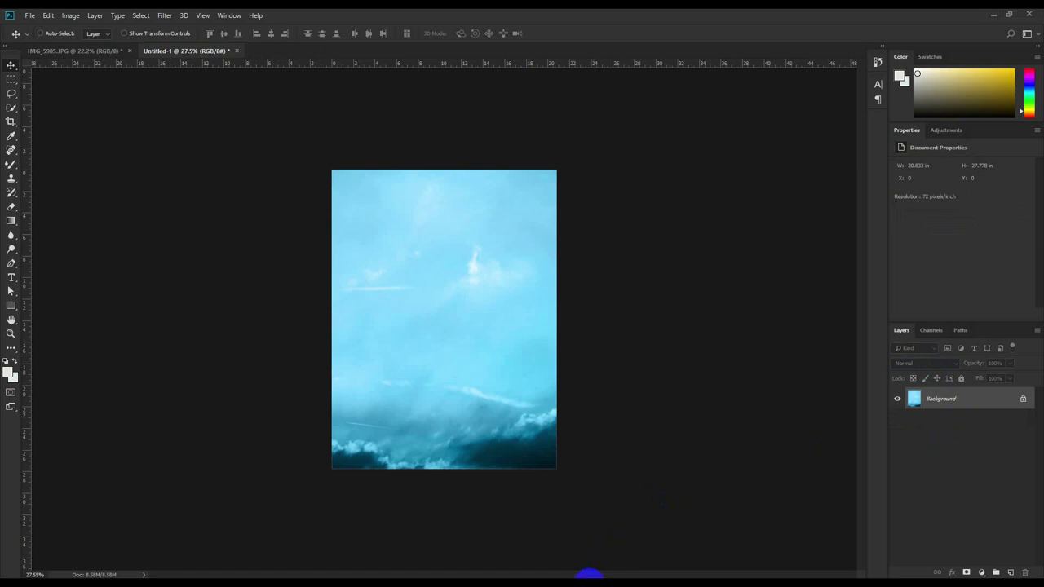
pyautogui.scroll(1, 542, 375)
pyautogui.scroll(1, 542, 375)
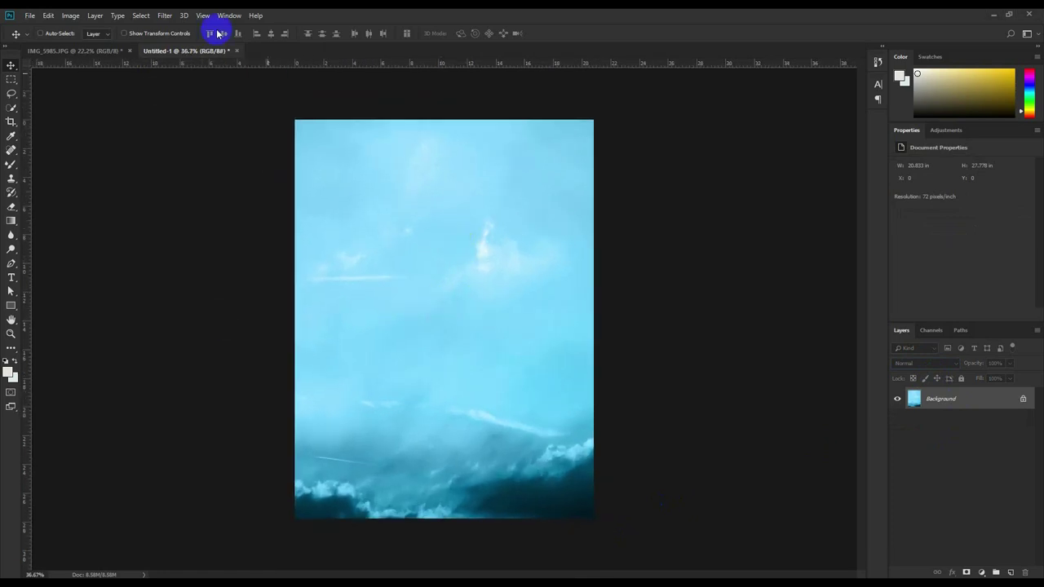
# Blur the sky with a 9.4-pixel Gaussian Blur, then return to the IMG_5985.JPG portrait.
pyautogui.click(165, 15)
pyautogui.moveTo(171, 138)
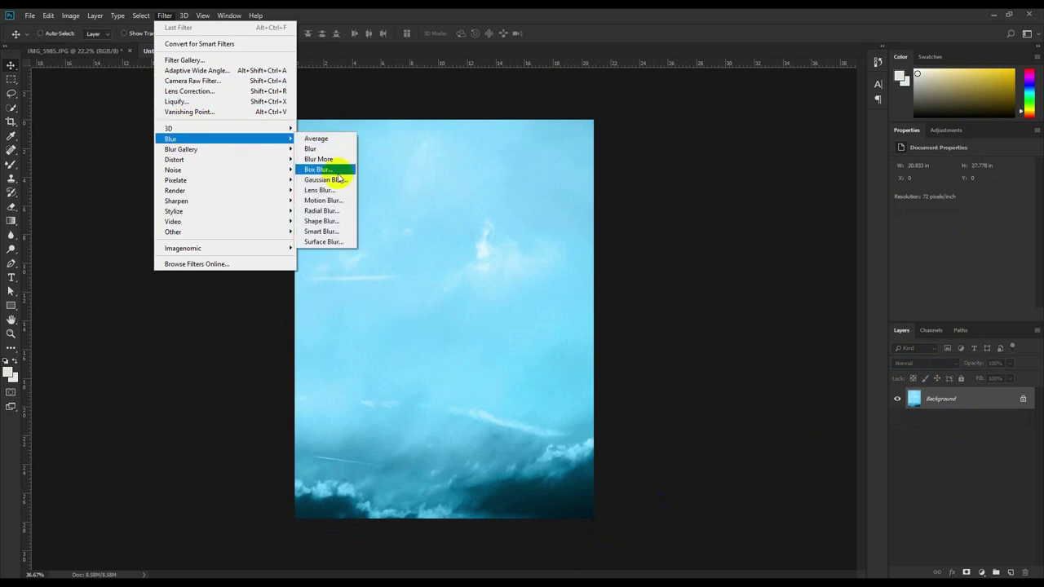
pyautogui.click(332, 180)
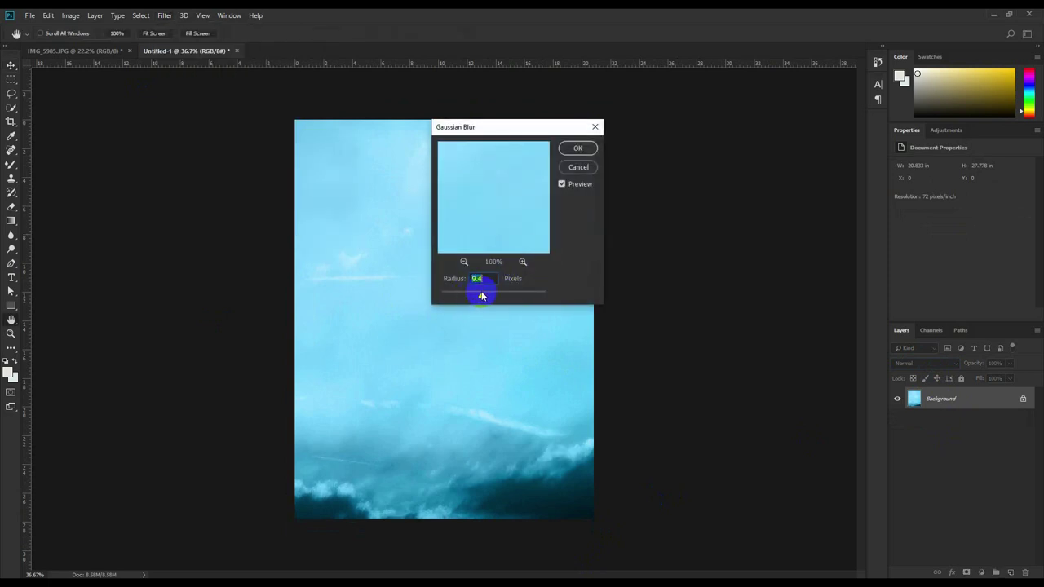
pyautogui.click(577, 148)
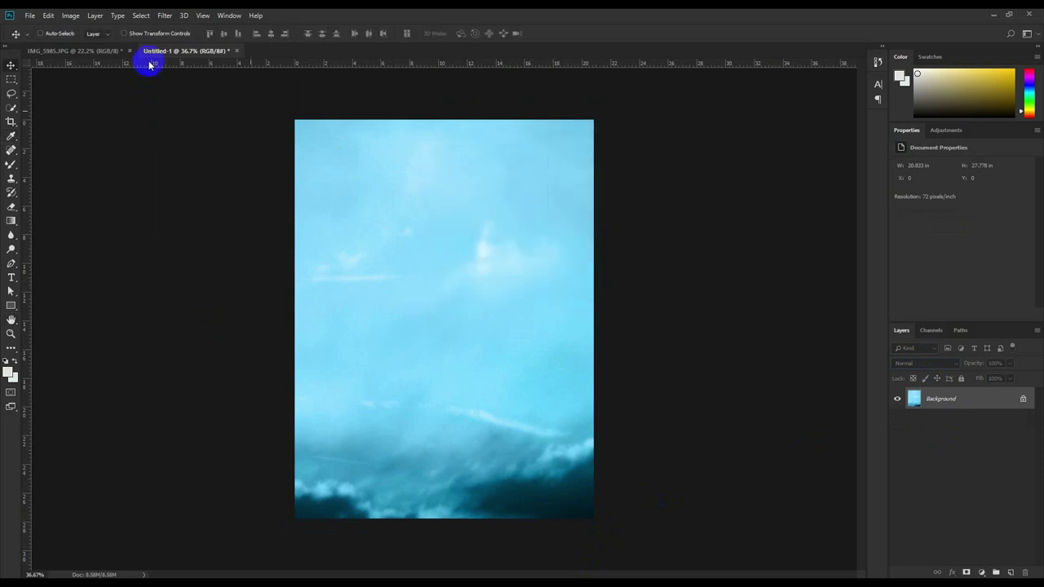
pyautogui.click(100, 52)
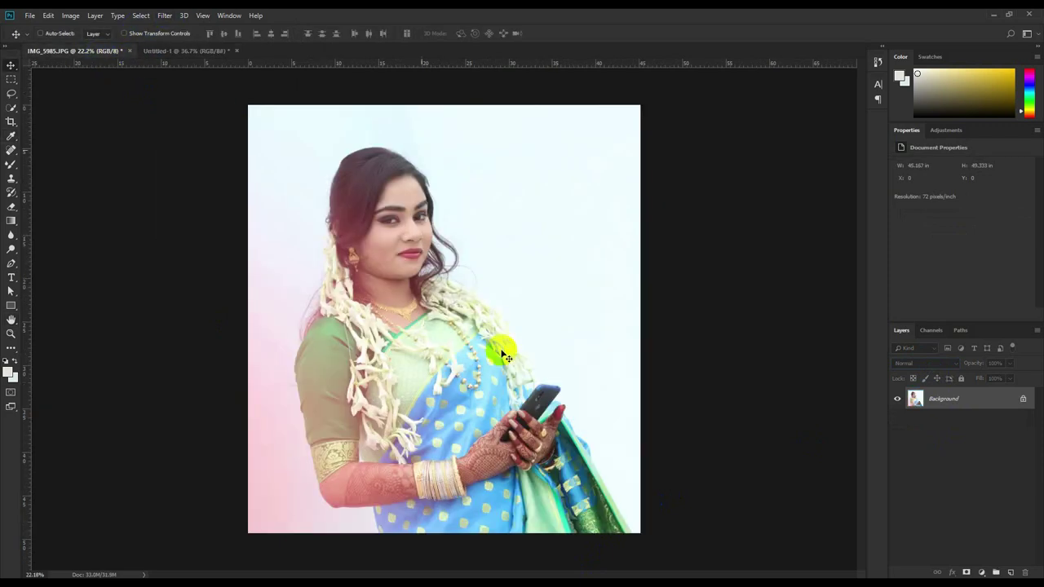
# Apply Auto Contrast, then in Camera Raw pull down highlights and raise shadows, clarity, contrast and whites.
pyautogui.click(71, 15)
pyautogui.click(84, 72)
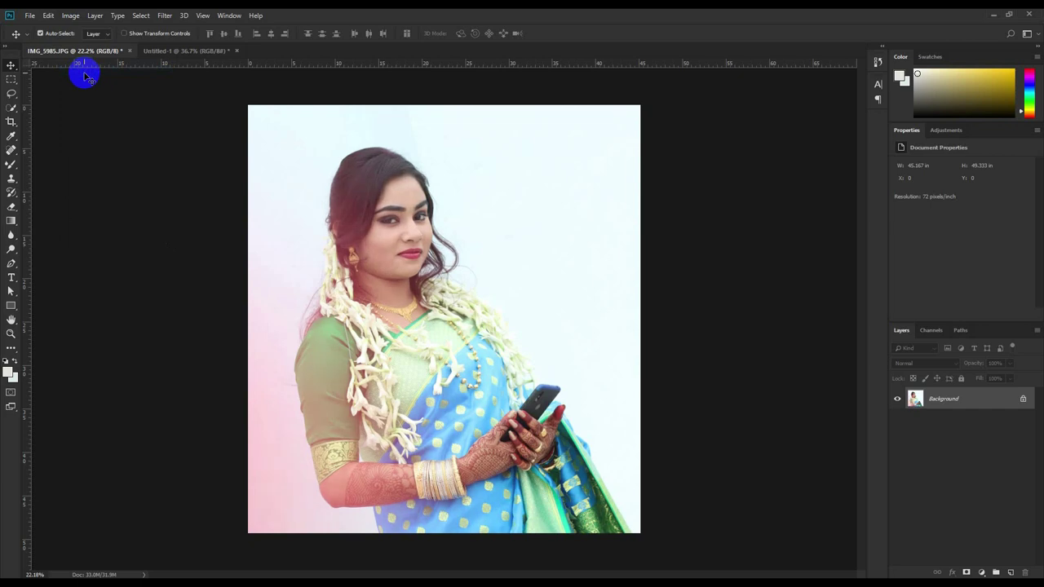
pyautogui.click(165, 16)
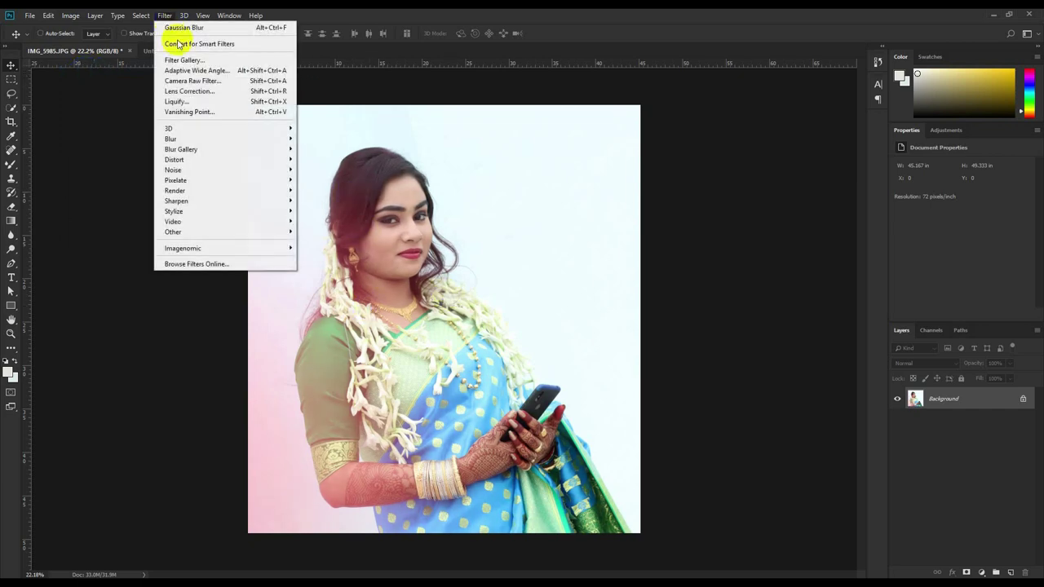
pyautogui.click(177, 81)
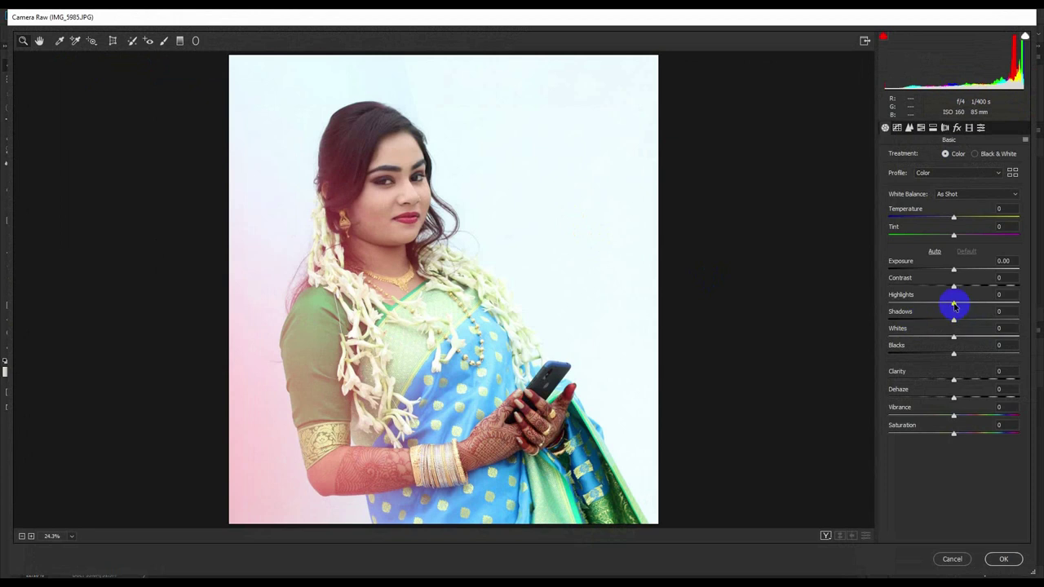
pyautogui.moveTo(954, 304); pyautogui.dragTo(878, 315)
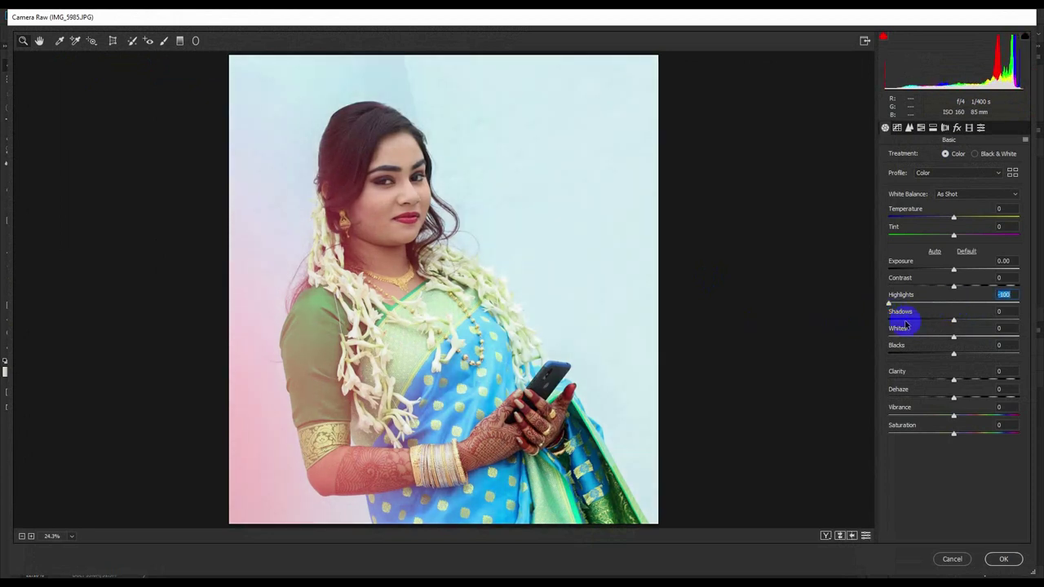
pyautogui.moveTo(956, 321); pyautogui.dragTo(986, 320)
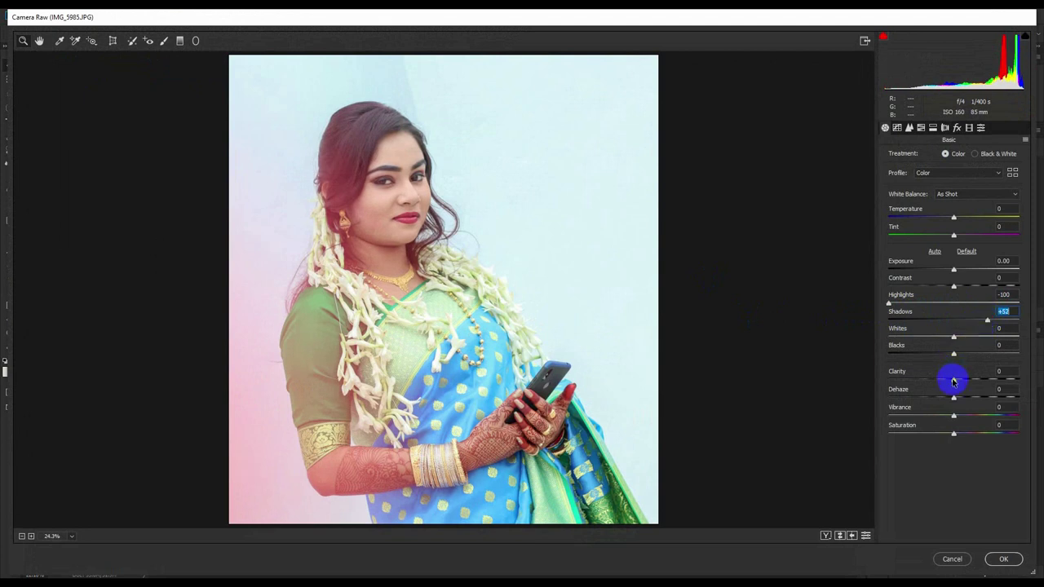
pyautogui.moveTo(961, 380); pyautogui.dragTo(986, 381)
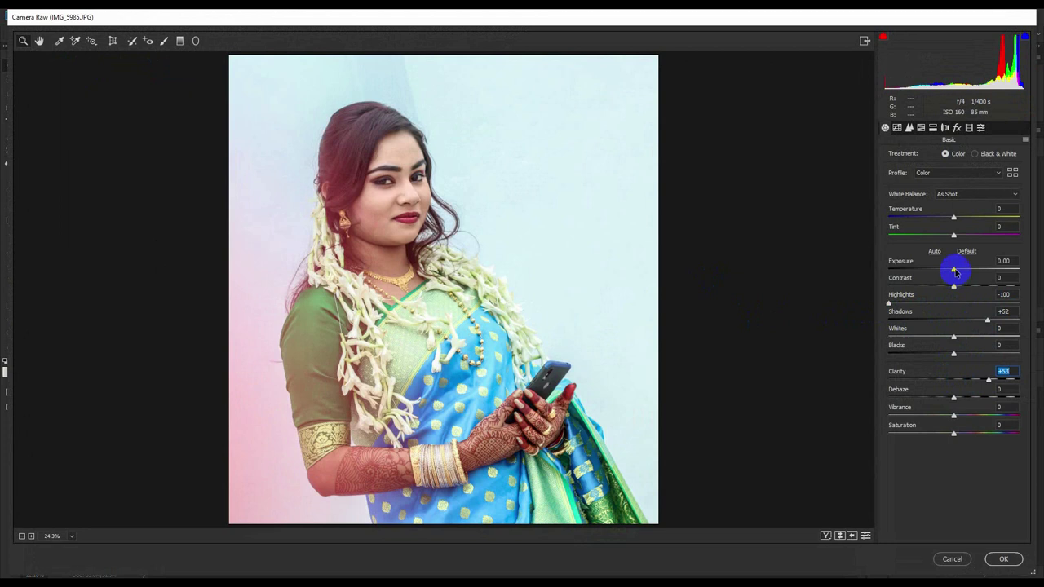
pyautogui.moveTo(955, 286); pyautogui.dragTo(969, 287)
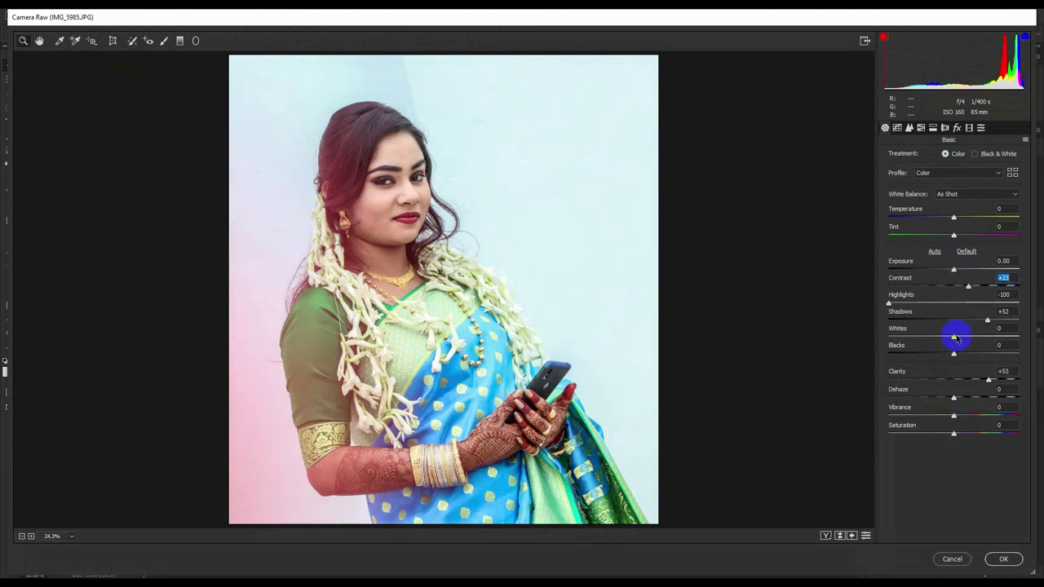
pyautogui.moveTo(953, 337); pyautogui.dragTo(971, 336)
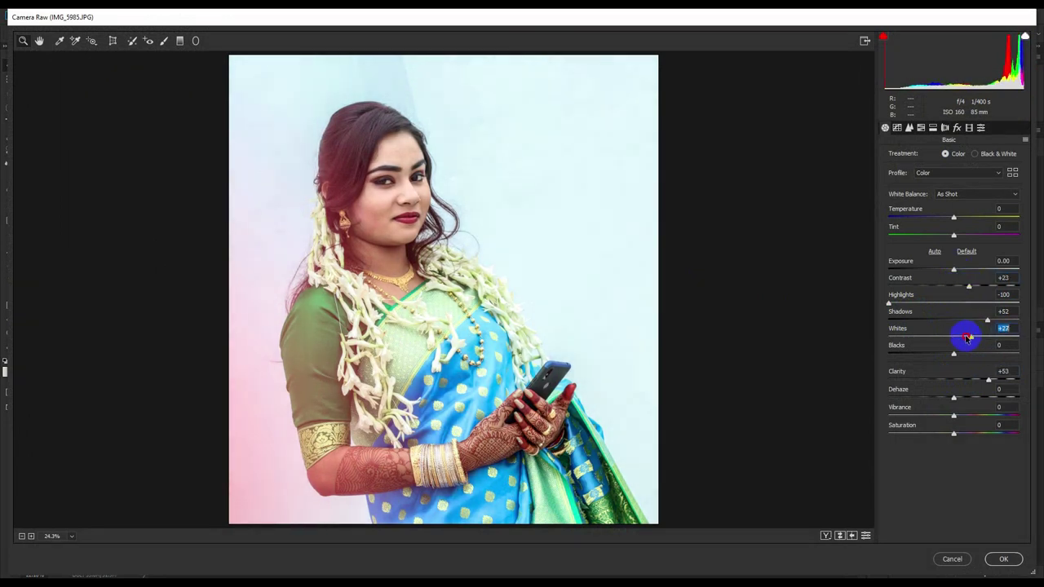
# Lift the blacks, add slight dehaze, raise vibrance to +15, and cool the temperature and tint.
pyautogui.moveTo(954, 415)
pyautogui.mouseDown()
pyautogui.moveTo(978, 415)
pyautogui.moveTo(957, 417)
pyautogui.mouseUp()
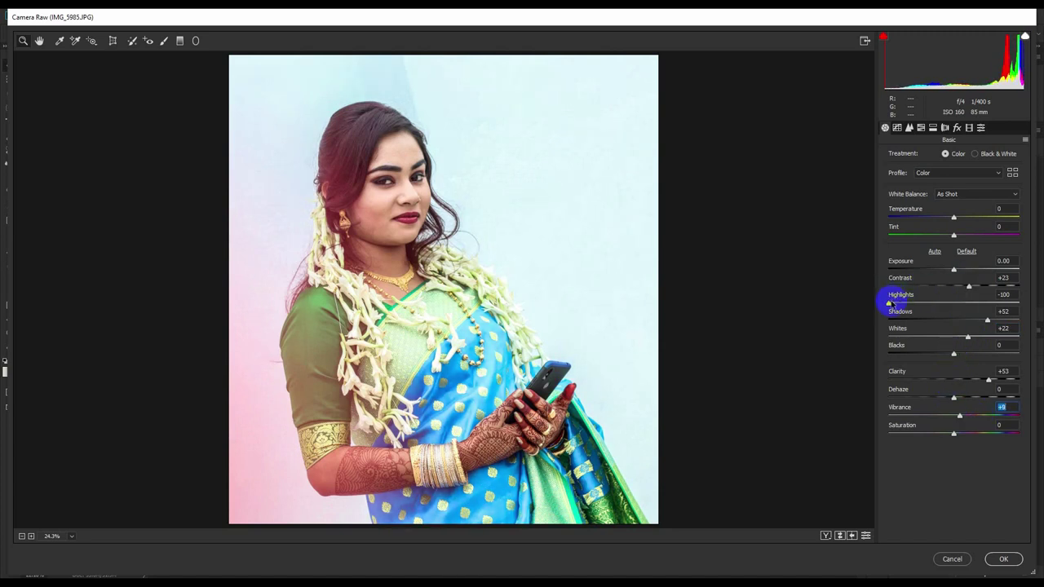
pyautogui.moveTo(955, 356); pyautogui.dragTo(966, 355)
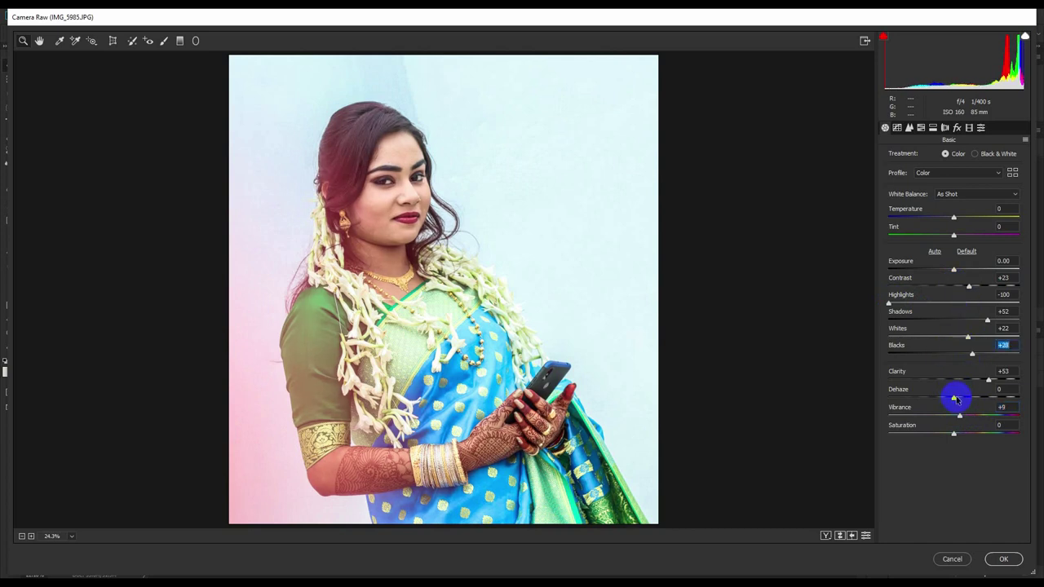
pyautogui.moveTo(955, 398); pyautogui.dragTo(972, 397)
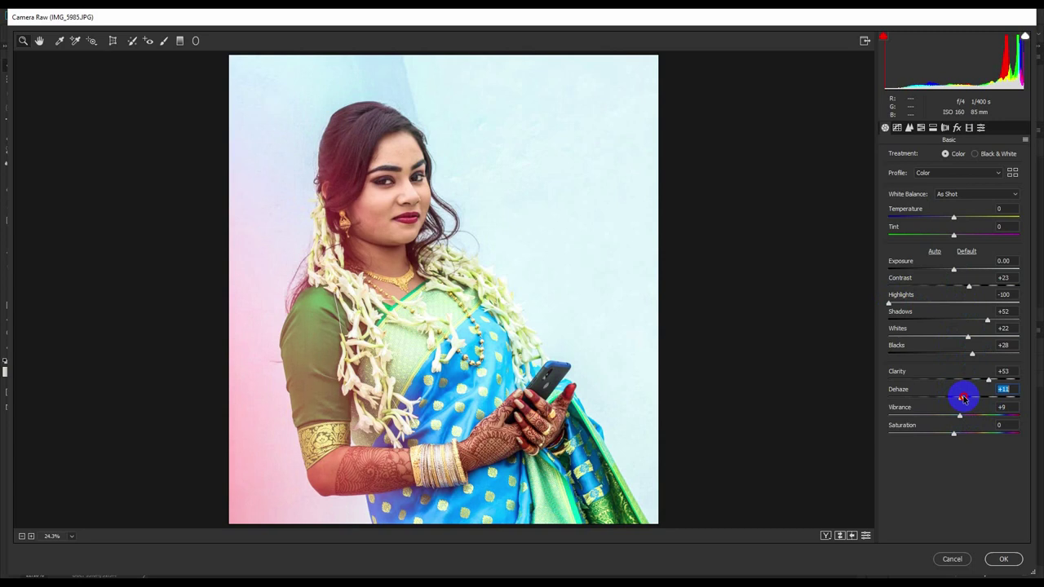
pyautogui.moveTo(960, 417); pyautogui.dragTo(964, 416)
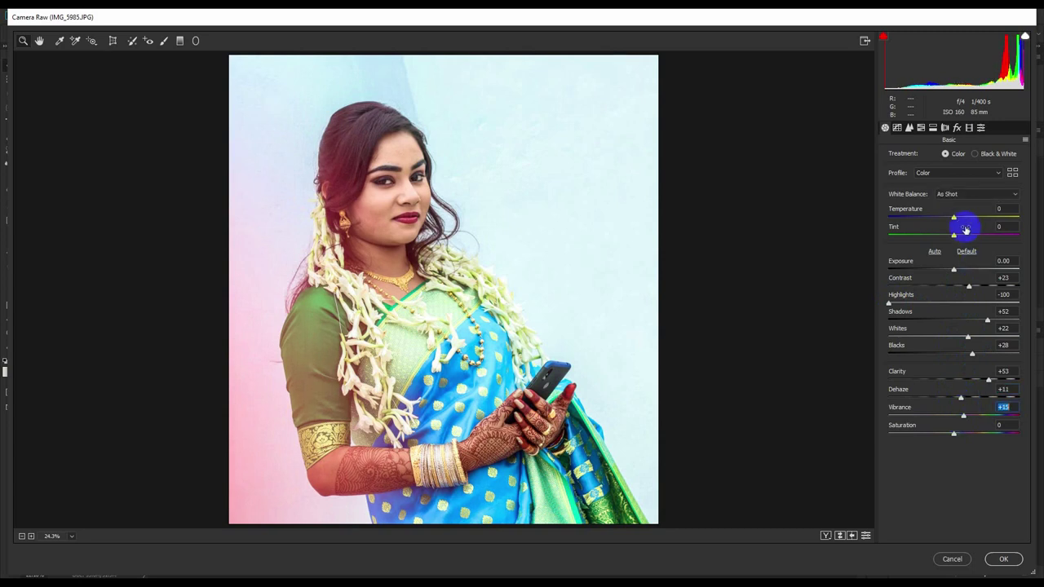
pyautogui.moveTo(950, 221); pyautogui.dragTo(944, 221)
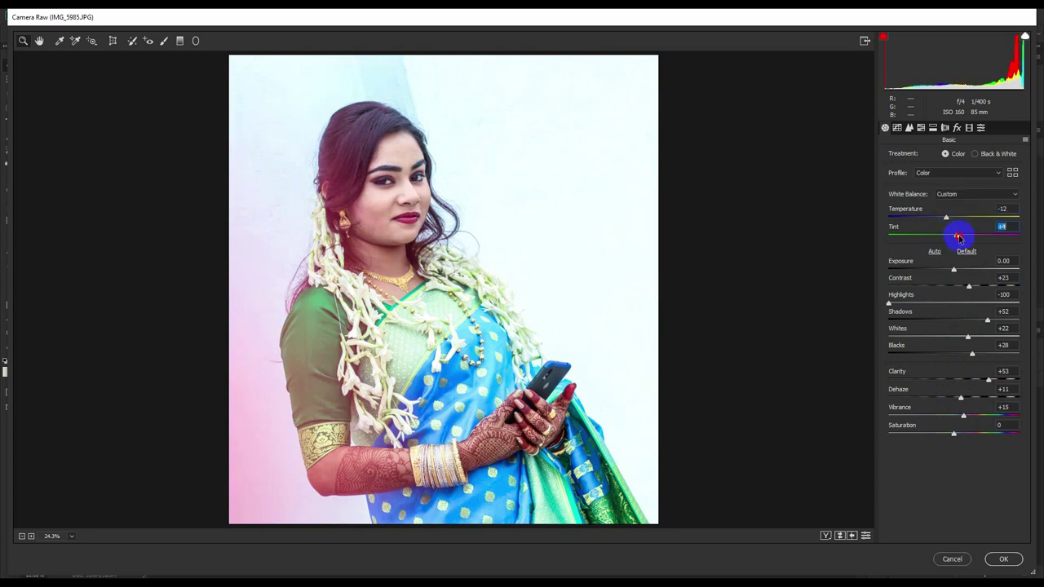
pyautogui.moveTo(953, 237); pyautogui.dragTo(949, 236)
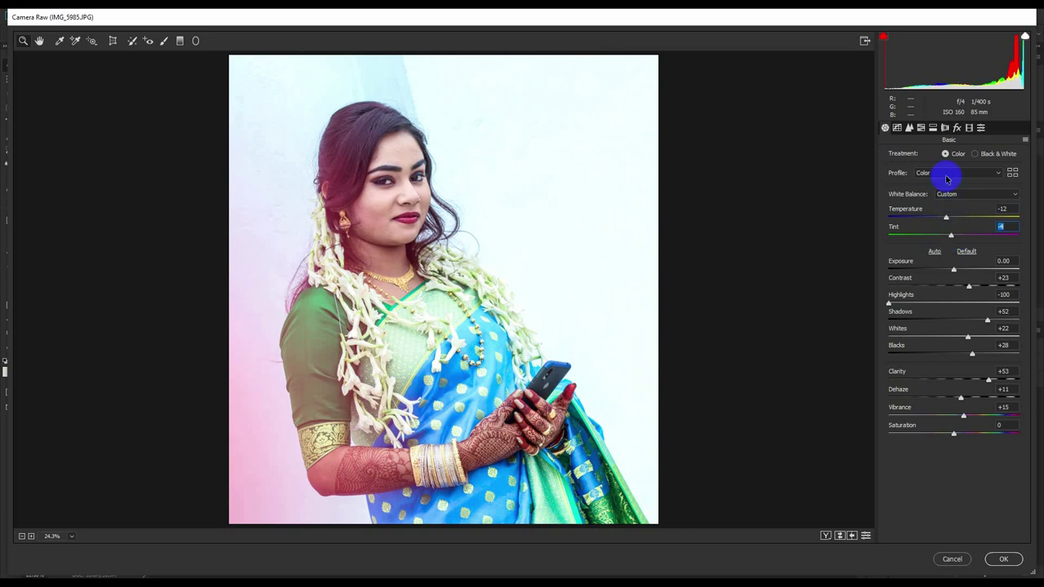
# Shift the Blue Primary hue toward cyan in Calibration and brighten the lights on the Tone Curve.
pyautogui.click(909, 127)
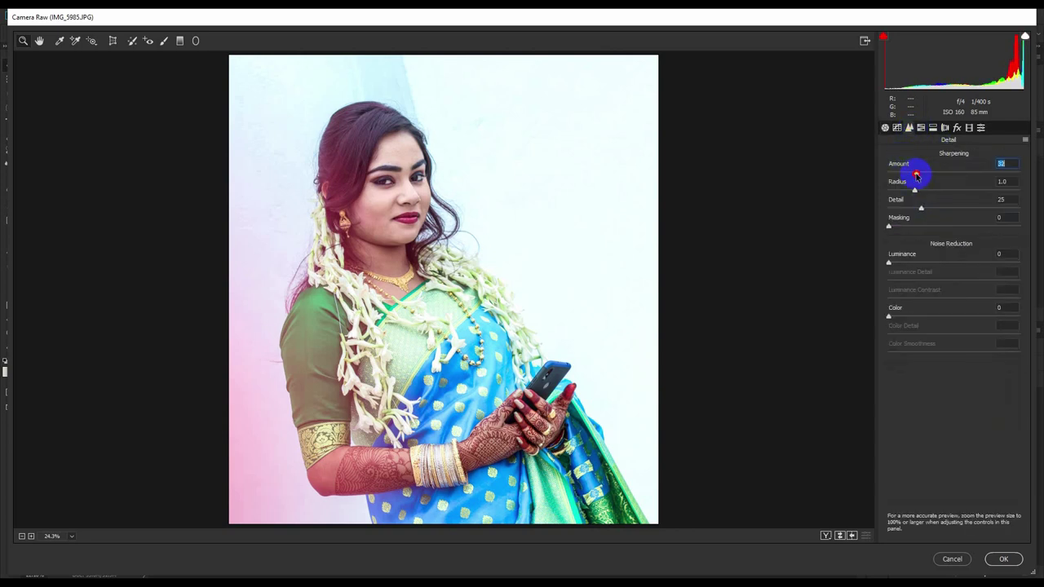
pyautogui.click(956, 129)
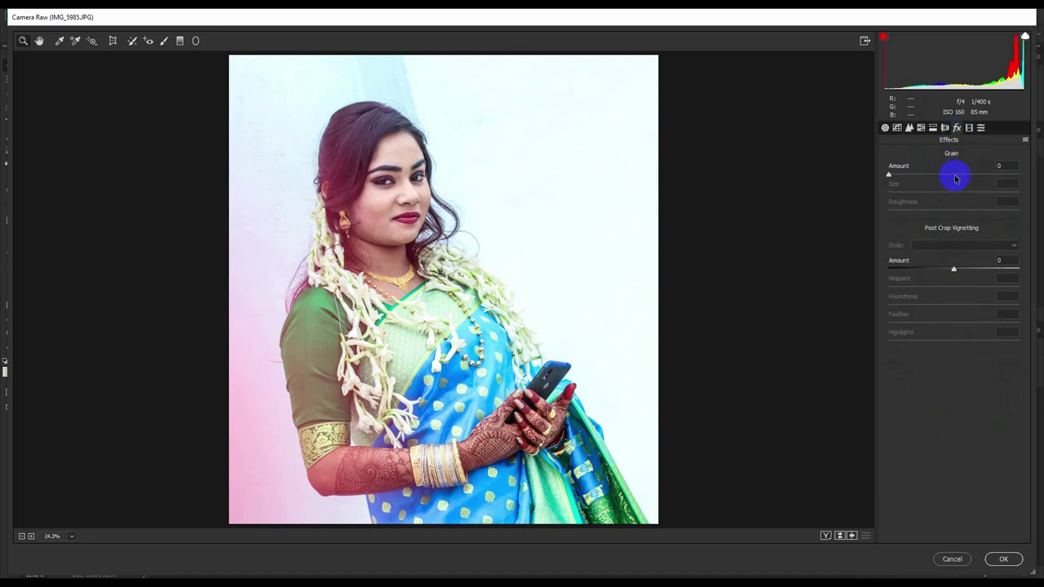
pyautogui.click(969, 128)
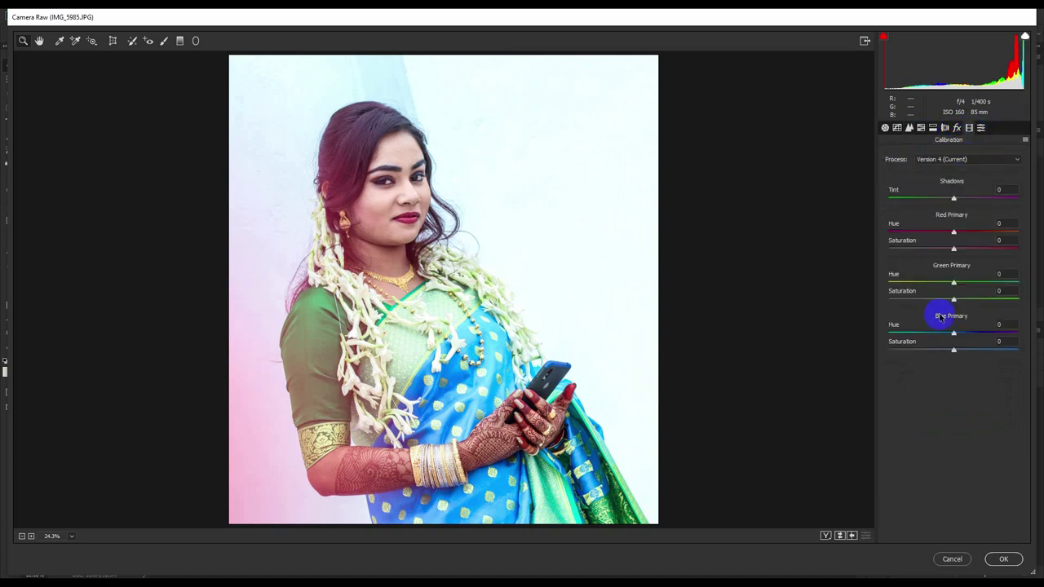
pyautogui.moveTo(952, 333); pyautogui.dragTo(929, 336)
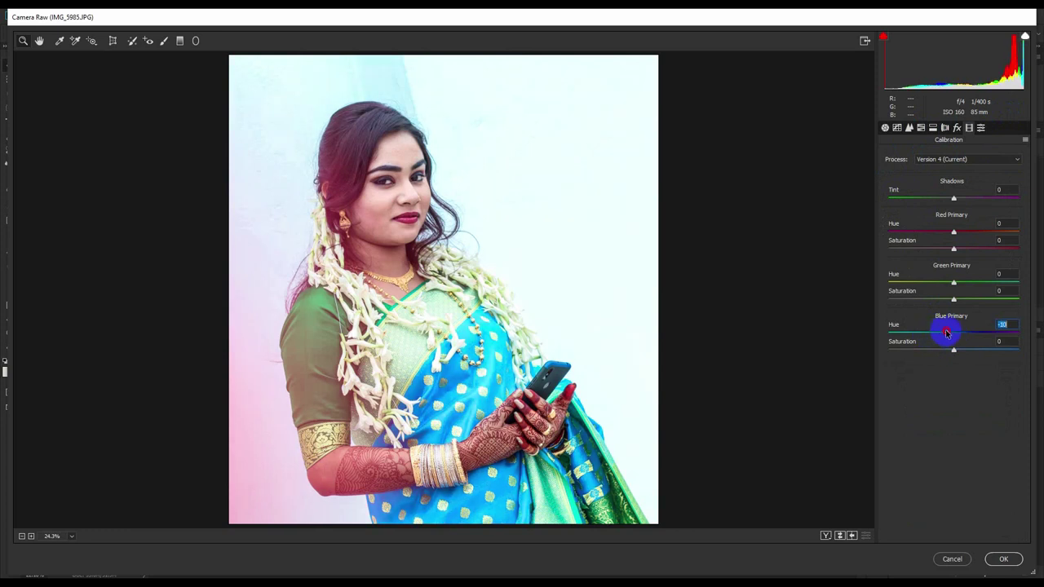
pyautogui.click(898, 128)
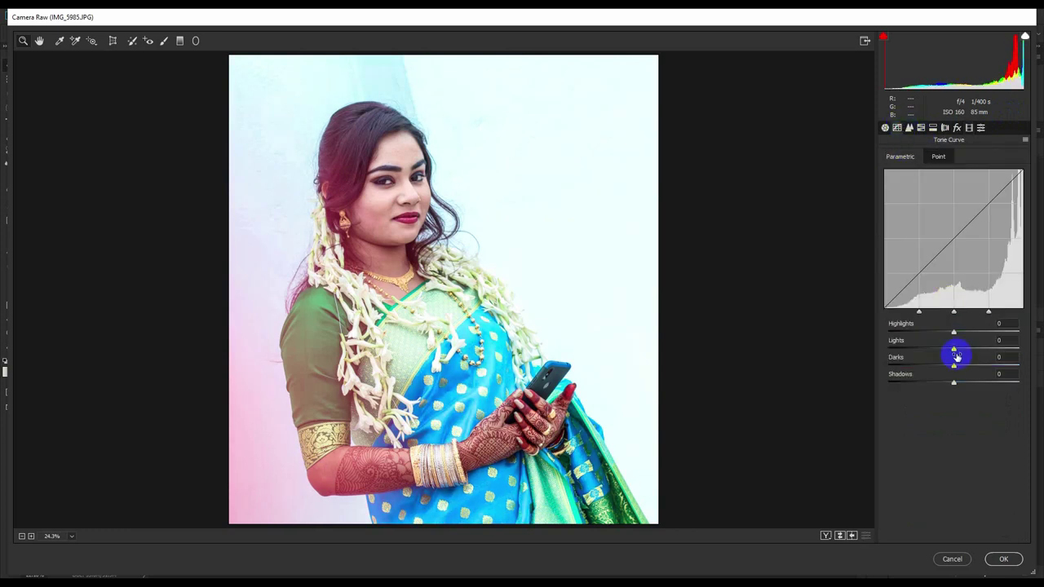
pyautogui.moveTo(954, 350)
pyautogui.mouseDown()
pyautogui.moveTo(967, 343)
pyautogui.moveTo(954, 349)
pyautogui.mouseUp()
# Apply the Camera Raw grade, set the Spot Healing Brush to 14 px, and heal a left-cheek spot.
pyautogui.click(1003, 559)
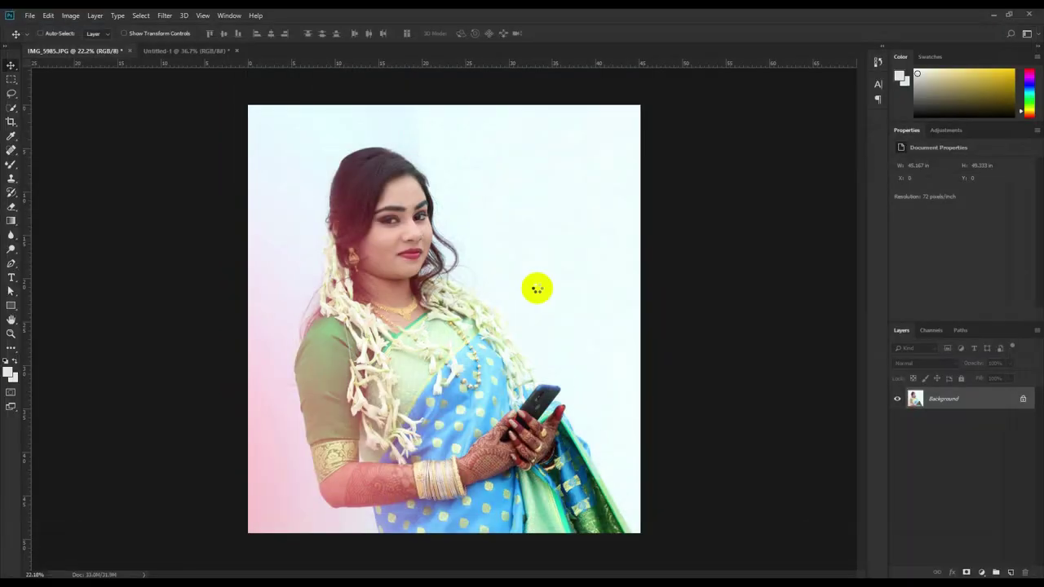
pyautogui.scroll(5, 340, 209)
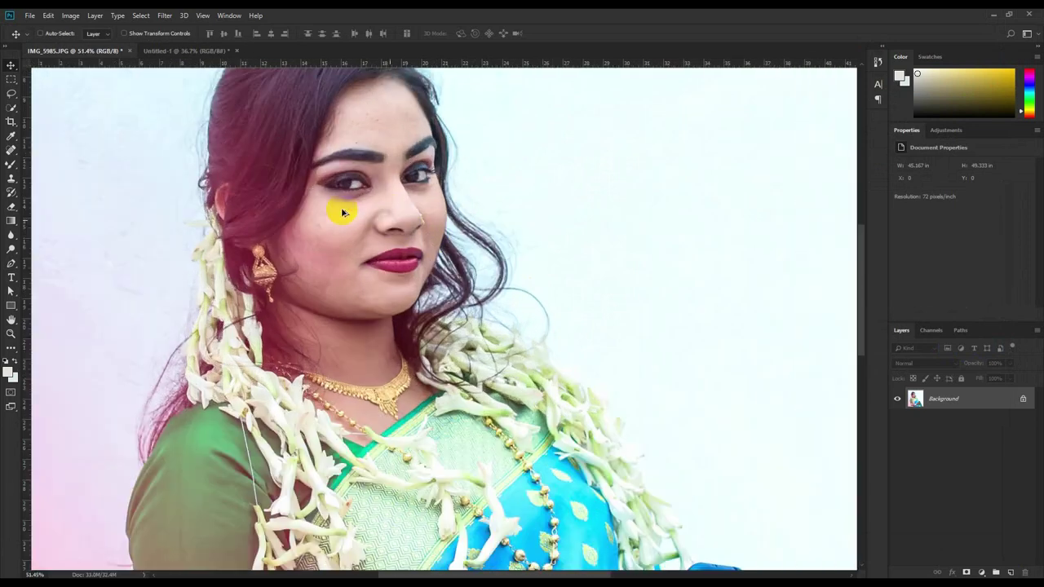
pyautogui.scroll(2, 336, 215)
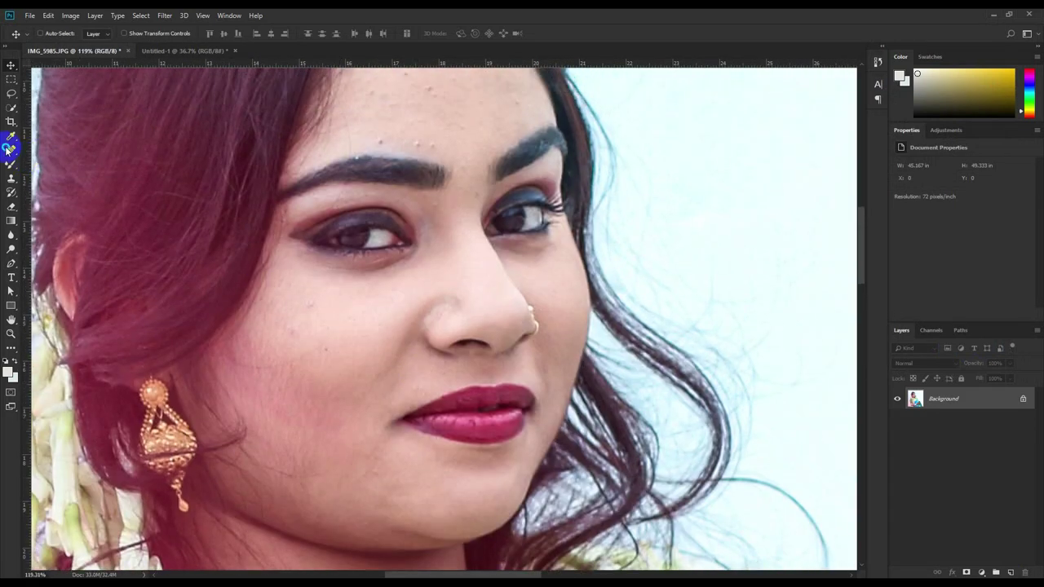
pyautogui.click(10, 150)
pyautogui.scroll(2, 290, 253)
pyautogui.rightClick(371, 318)
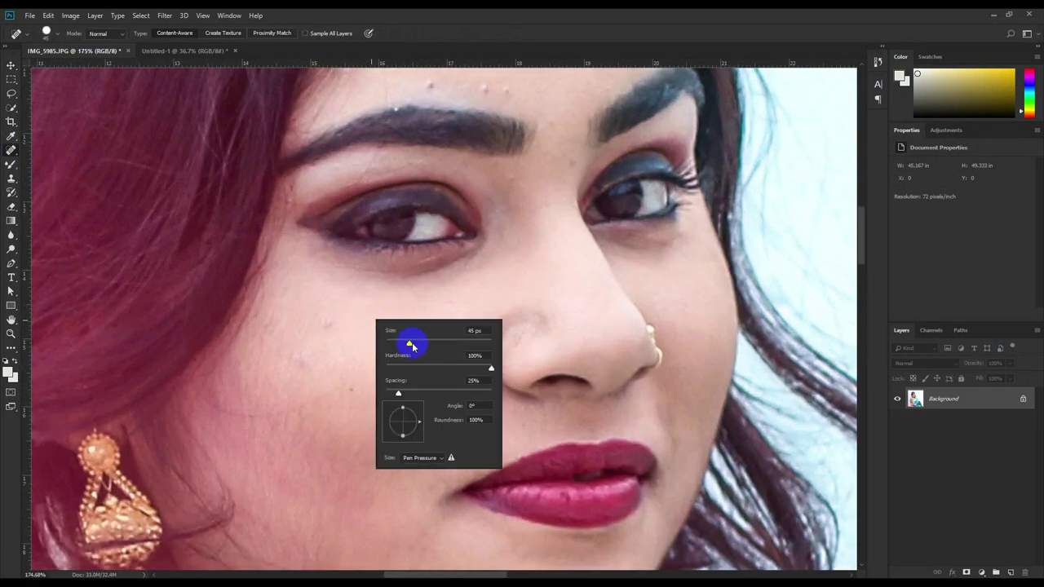
pyautogui.moveTo(397, 349); pyautogui.dragTo(366, 349)
pyautogui.click(327, 324)
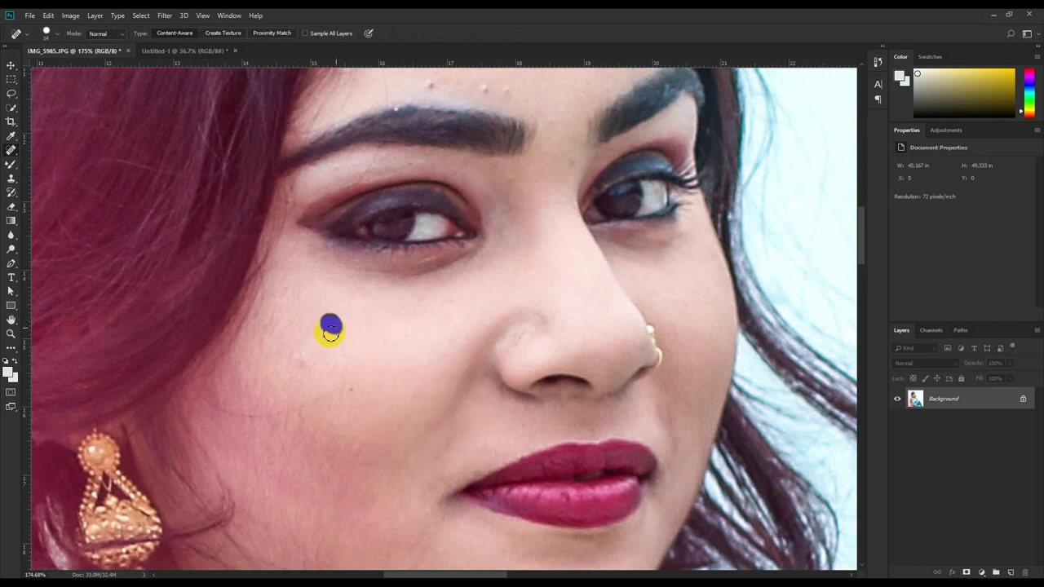
# Pan and zoom over the forehead, face, neck and arms to check for blemishes.
pyautogui.scroll(2, 548, 333)
pyautogui.scroll(1, 442, 203)
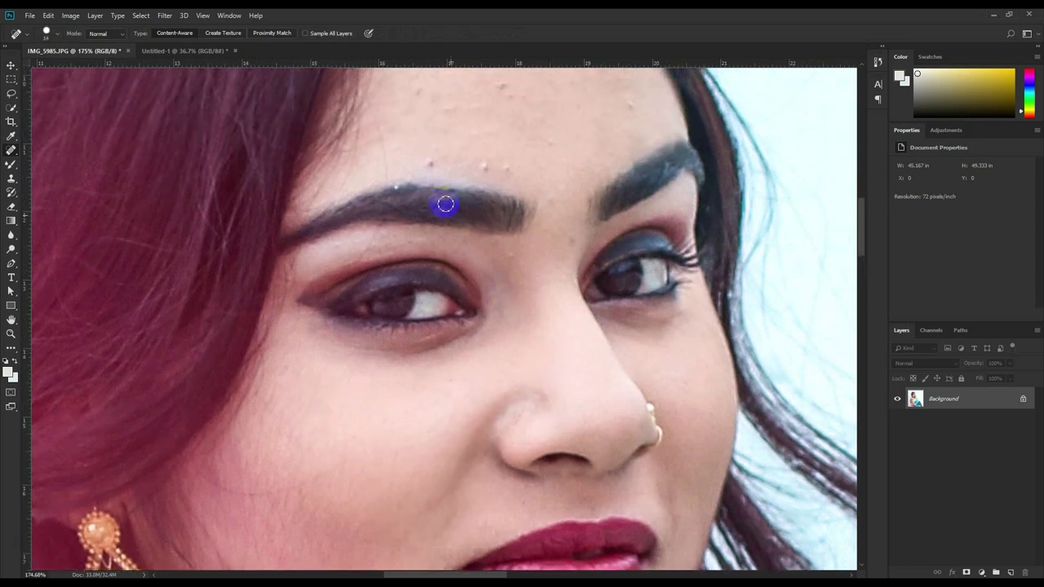
pyautogui.moveTo(431, 163)
pyautogui.mouseDown()
pyautogui.moveTo(453, 268)
pyautogui.moveTo(399, 285)
pyautogui.mouseUp()
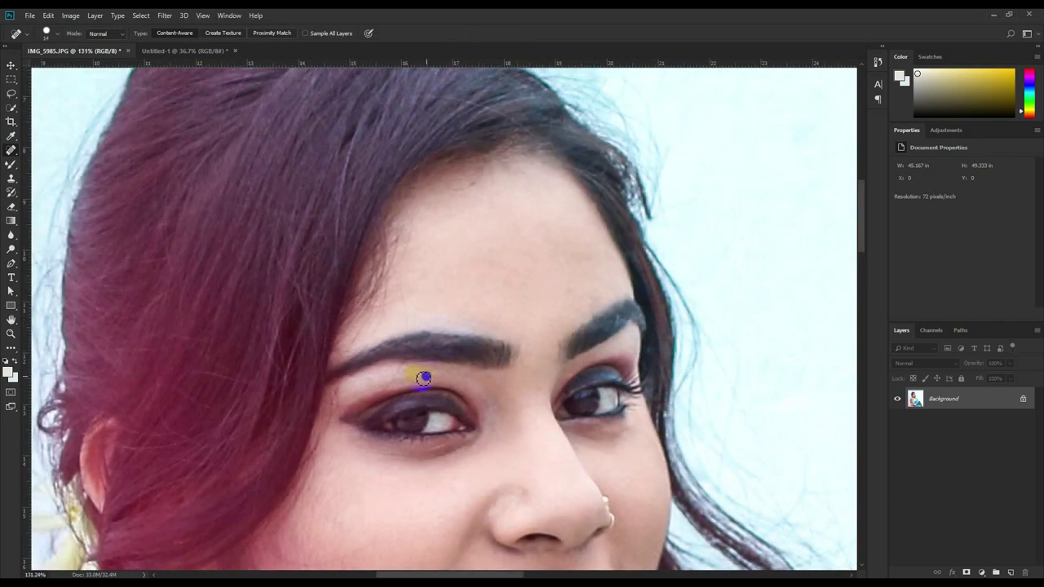
pyautogui.keyDown('alt'); pyautogui.scroll(-3, 439, 366); pyautogui.keyUp('alt')
pyautogui.scroll(-2, 449, 367)
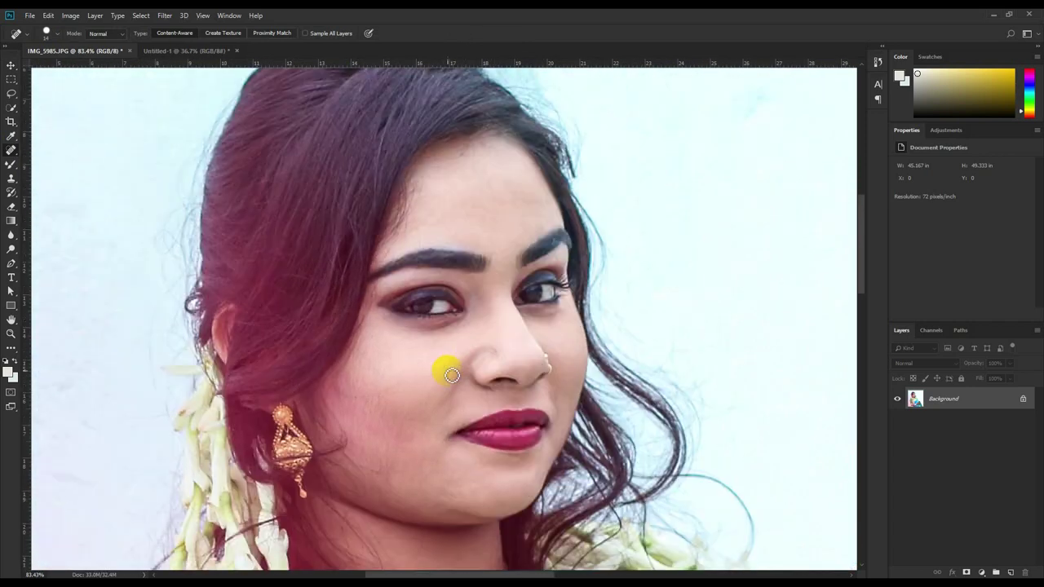
pyautogui.keyDown('alt'); pyautogui.scroll(-3, 471, 362); pyautogui.keyUp('alt')
pyautogui.scroll(-1, 471, 366)
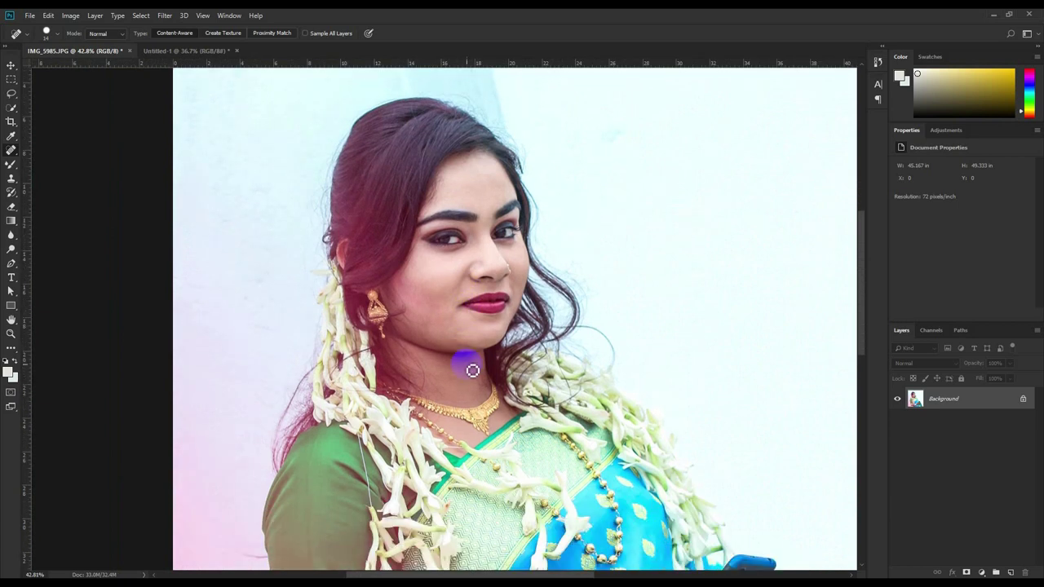
pyautogui.scroll(-3, 471, 366)
pyautogui.keyDown('alt'); pyautogui.scroll(2, 514, 285); pyautogui.keyUp('alt')
pyautogui.keyDown('alt'); pyautogui.scroll(2, 521, 291); pyautogui.keyUp('alt')
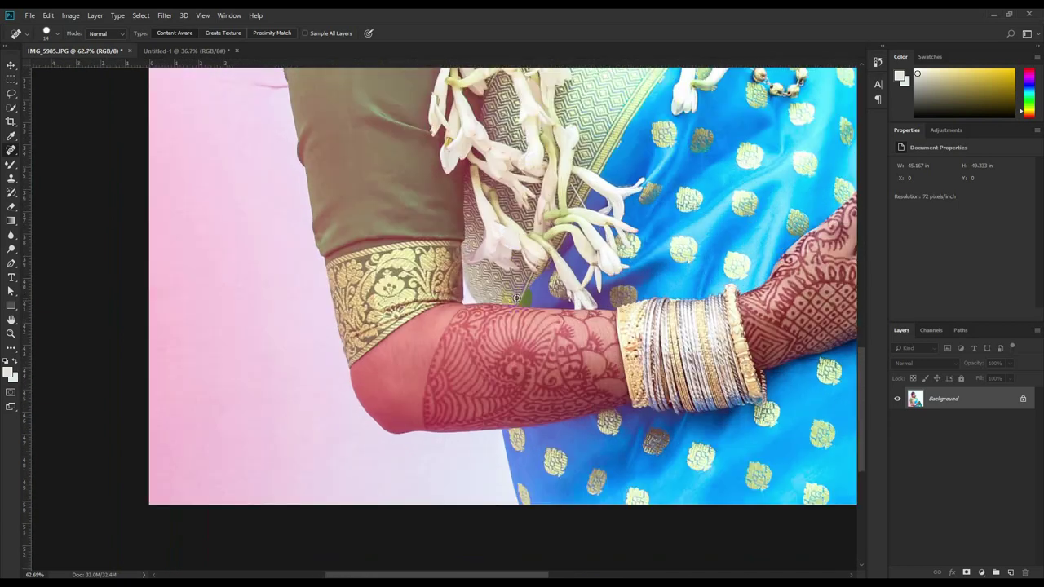
pyautogui.keyDown('alt'); pyautogui.scroll(-4, 252, 136); pyautogui.keyUp('alt')
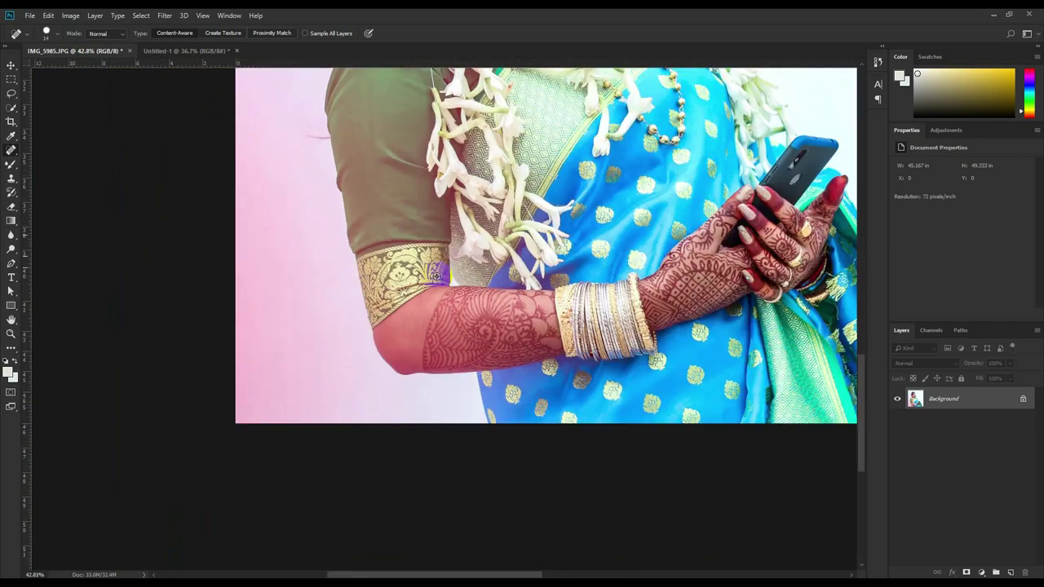
pyautogui.keyDown('alt'); pyautogui.scroll(-2, 253, 136); pyautogui.keyUp('alt')
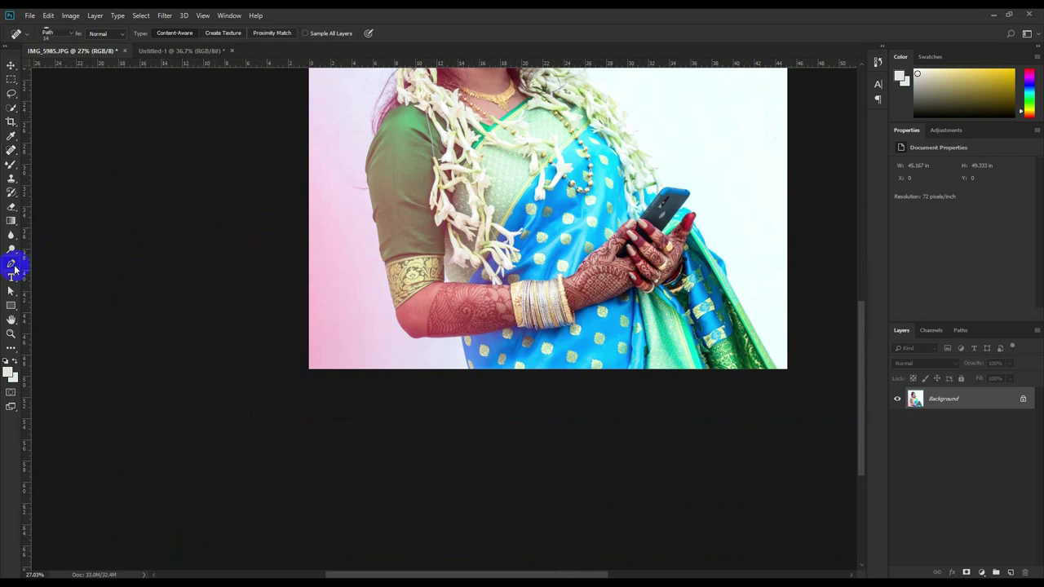
# Select the Pen tool for drawing a precise outline path.
pyautogui.click(12, 264)
pyautogui.keyDown('alt'); pyautogui.scroll(2, 530, 408); pyautogui.keyUp('alt')
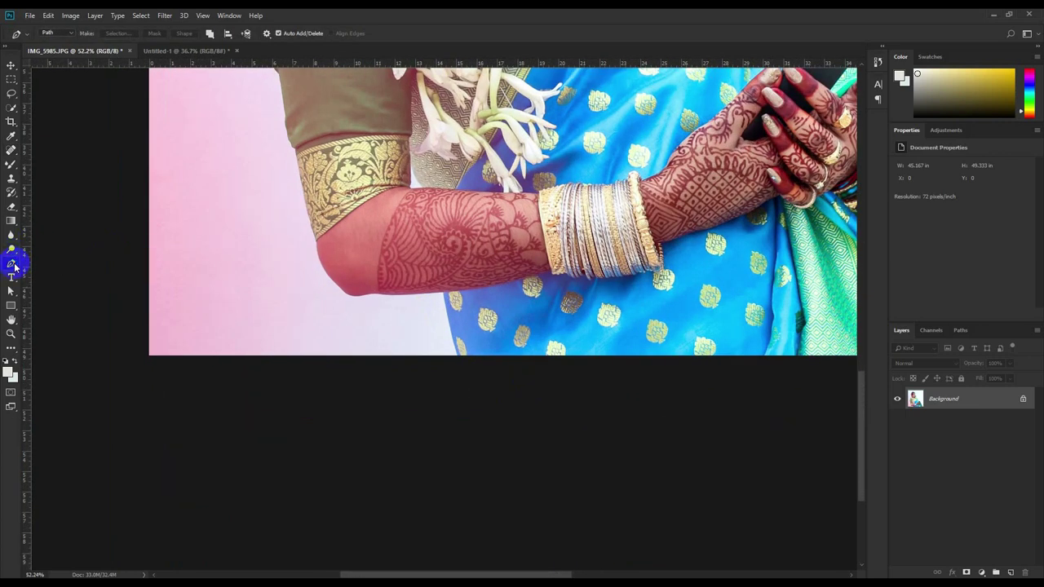
pyautogui.click(14, 267)
pyautogui.click(49, 270)
# Zoom around the woman and extend the outline path up her sleeve edge.
pyautogui.scroll(2, 467, 361)
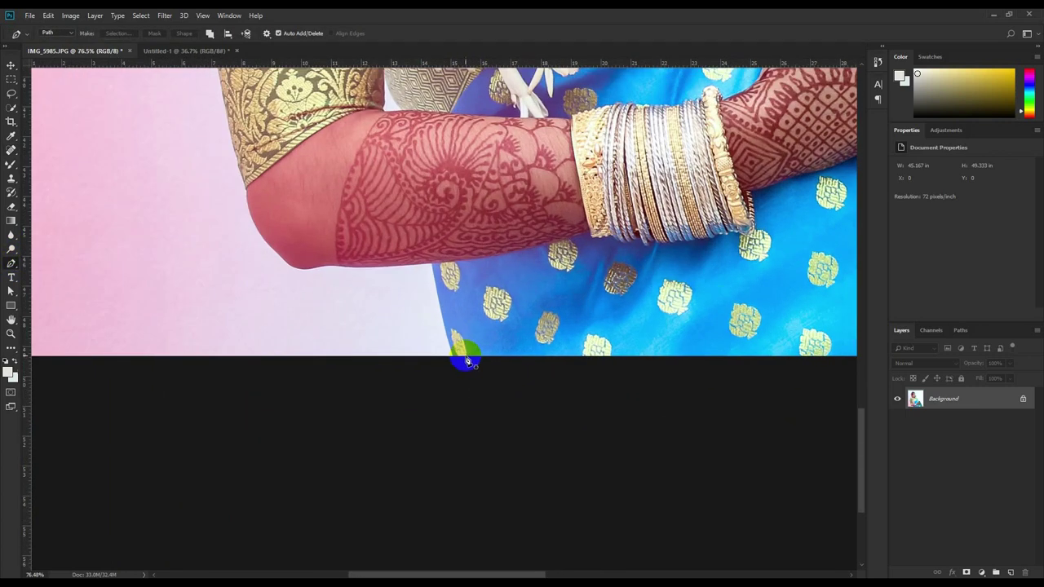
pyautogui.scroll(1, 467, 360)
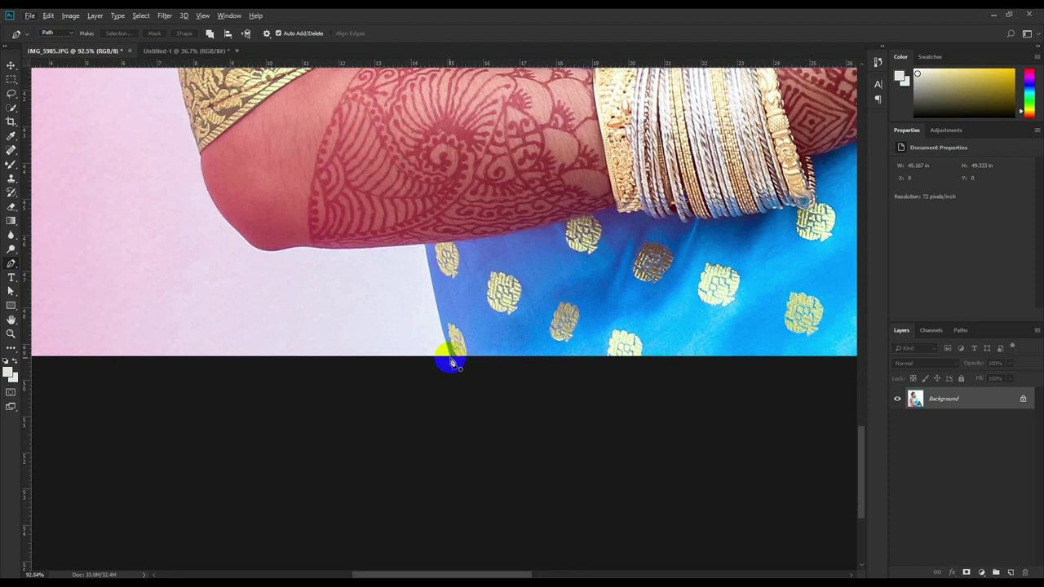
pyautogui.scroll(2, 454, 362)
pyautogui.scroll(2, 449, 356)
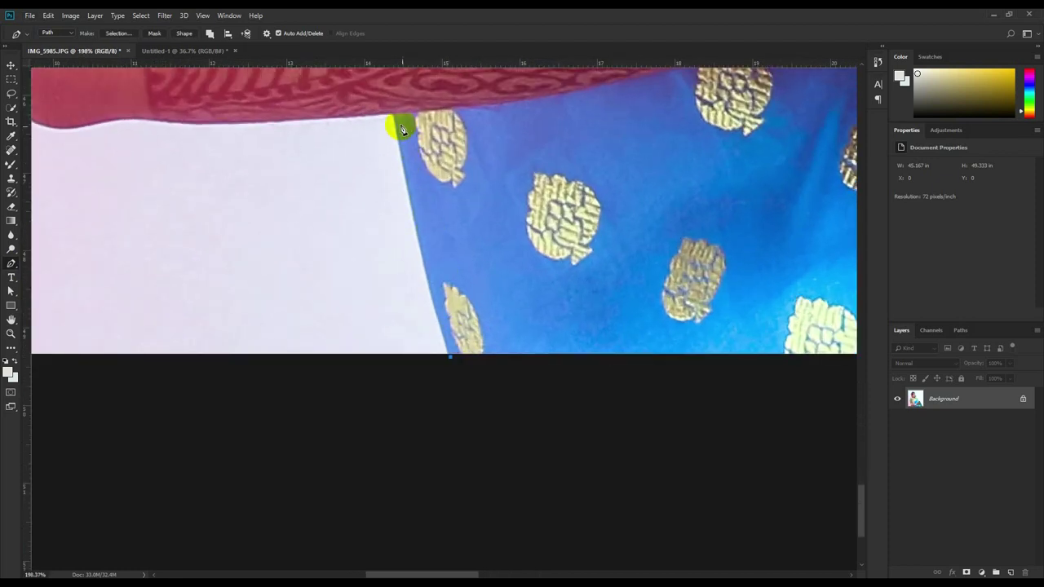
pyautogui.scroll(2, 396, 119)
pyautogui.scroll(3, 354, 181)
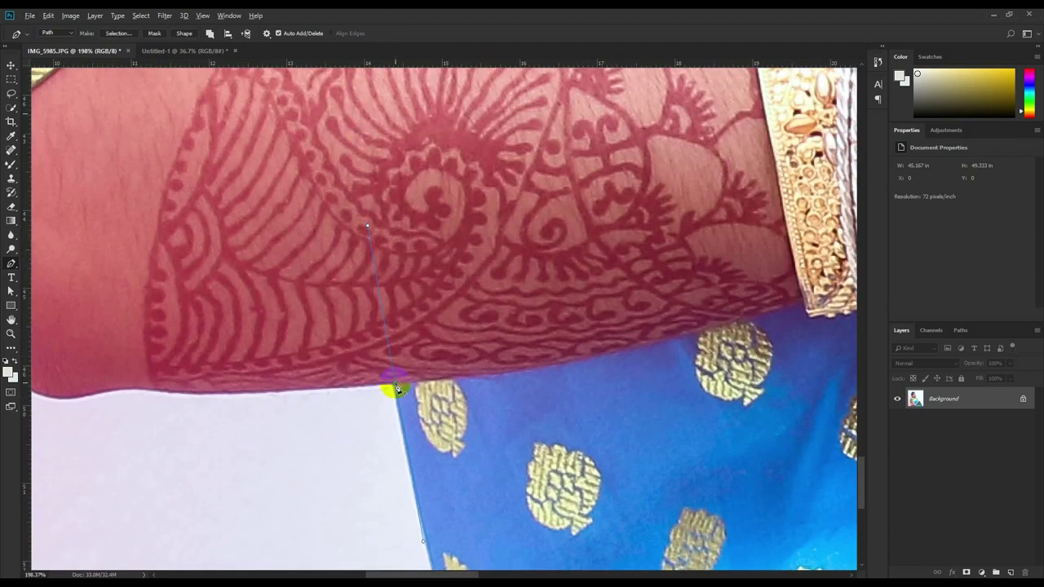
pyautogui.hscroll(-5, 66, 400)
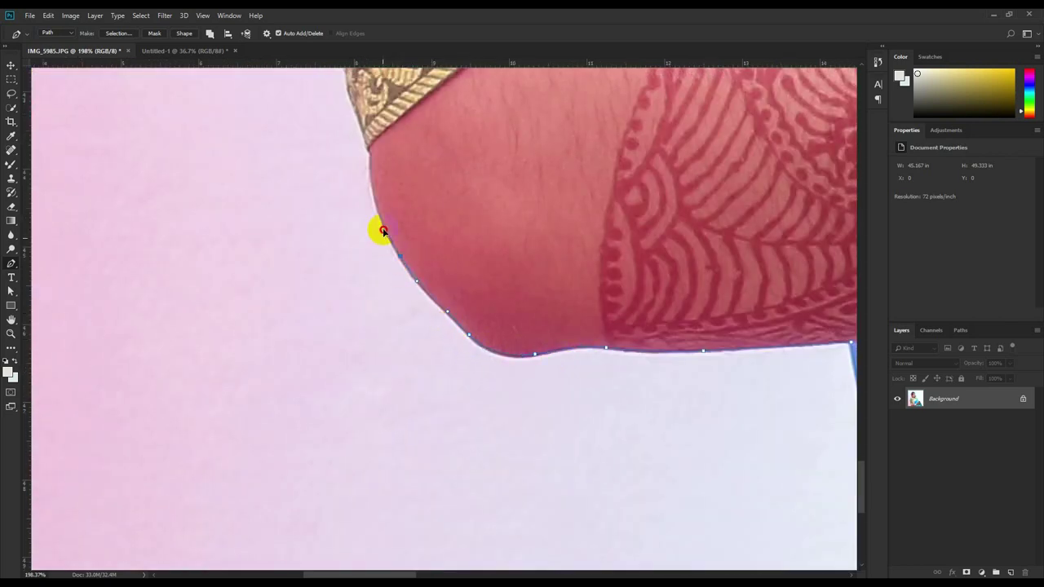
pyautogui.scroll(3, 347, 262)
pyautogui.scroll(4, 310, 170)
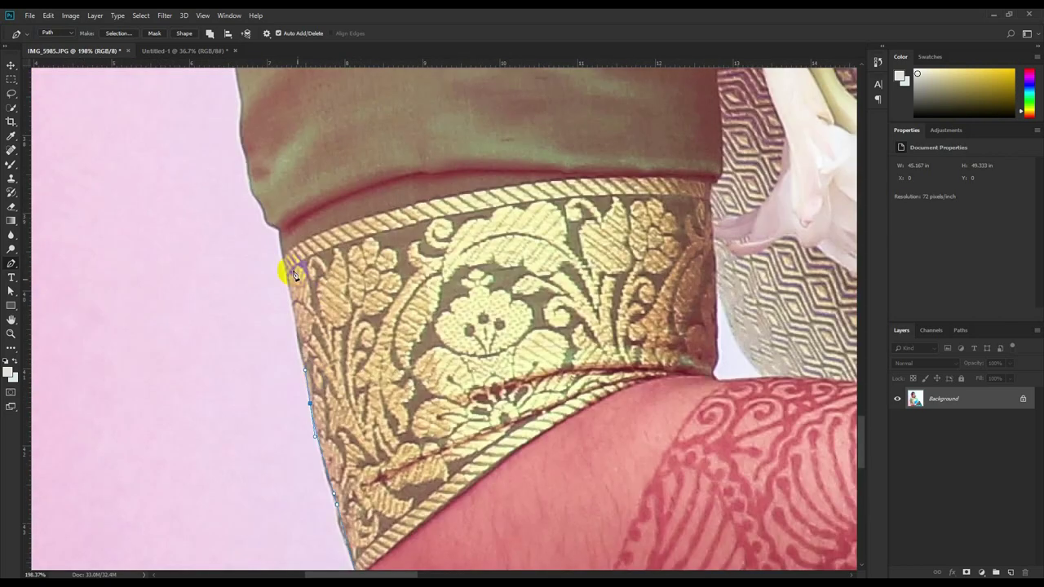
pyautogui.scroll(3, 273, 225)
pyautogui.click(258, 203)
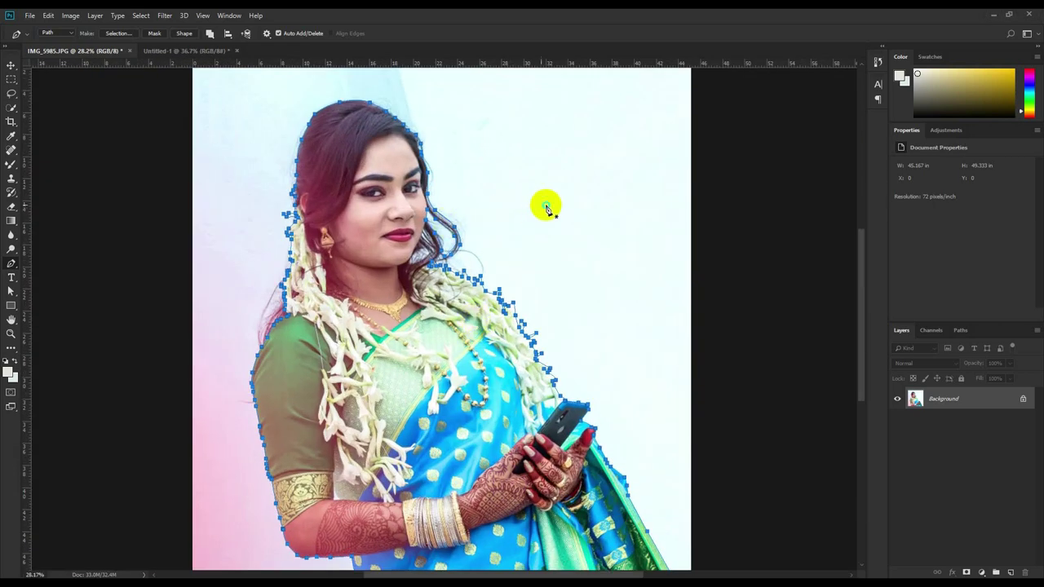
# Convert the finished path into a selection around the woman.
pyautogui.rightClick(546, 207)
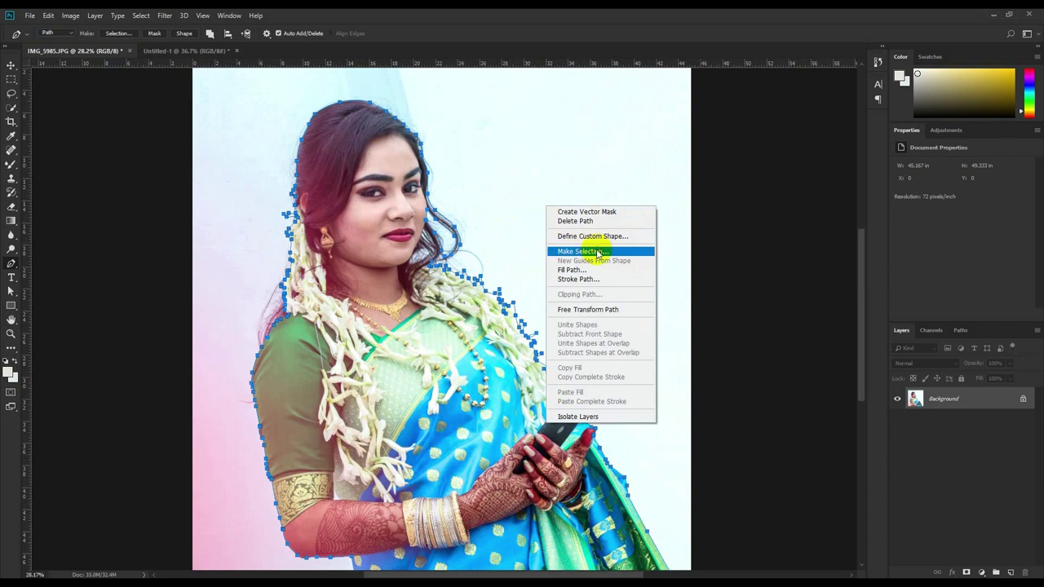
pyautogui.click(564, 250)
pyautogui.click(578, 165)
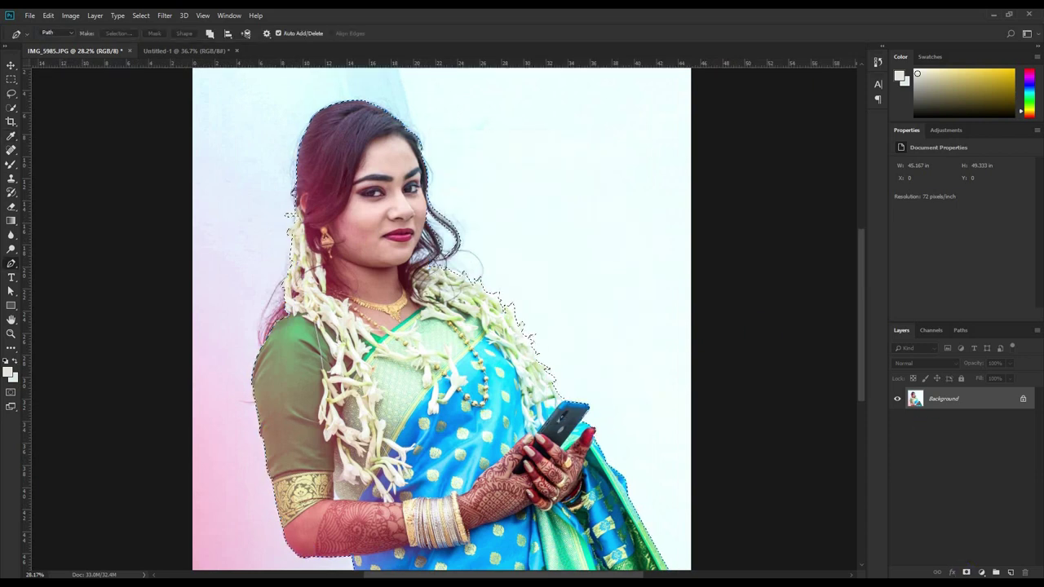
# Add a layer mask to hide the background outside the woman.
pyautogui.click(966, 573)
pyautogui.scroll(2, 375, 189)
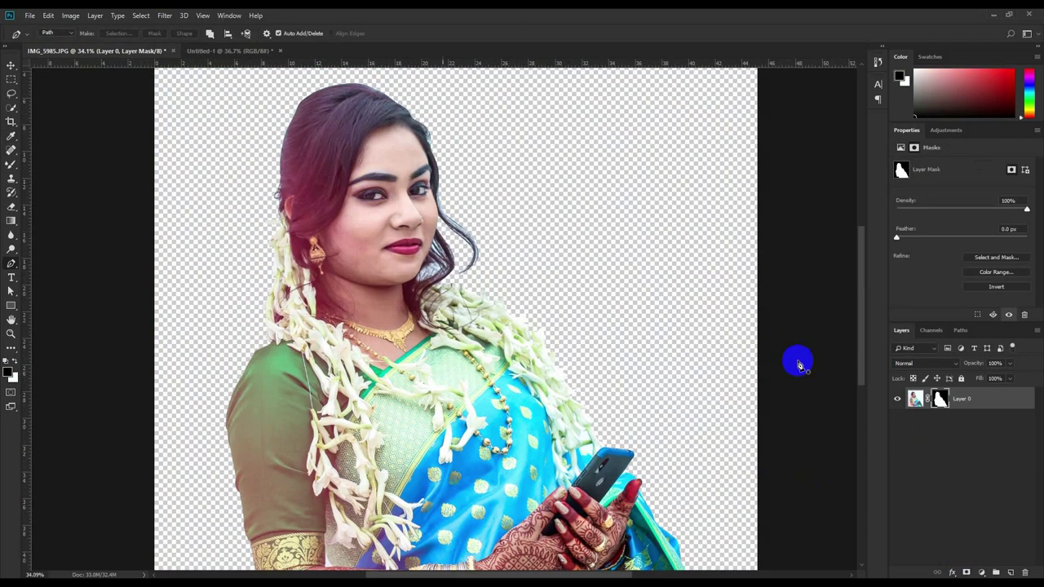
pyautogui.scroll(1, 264, 204)
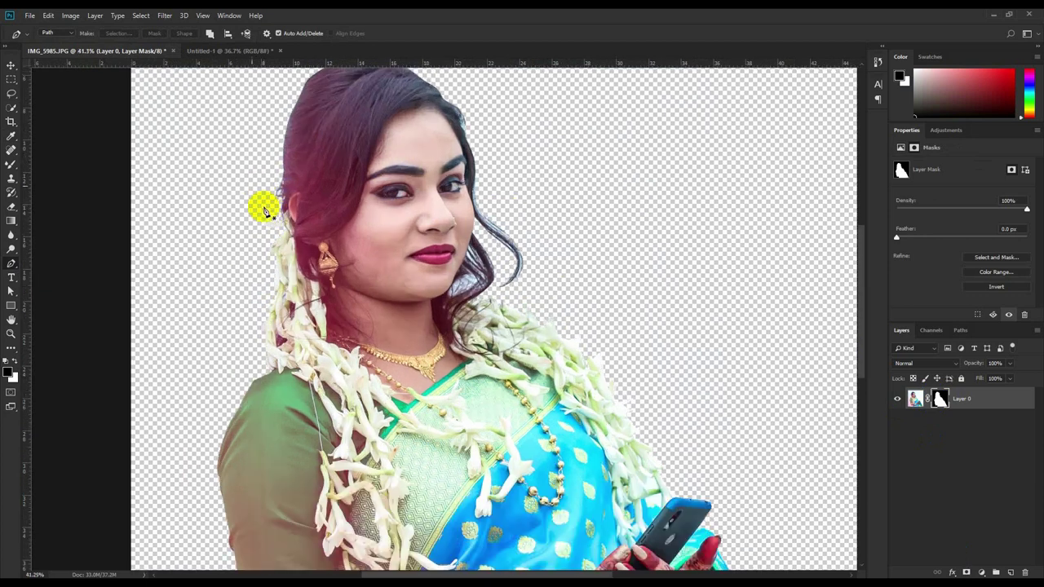
pyautogui.scroll(1, 410, 277)
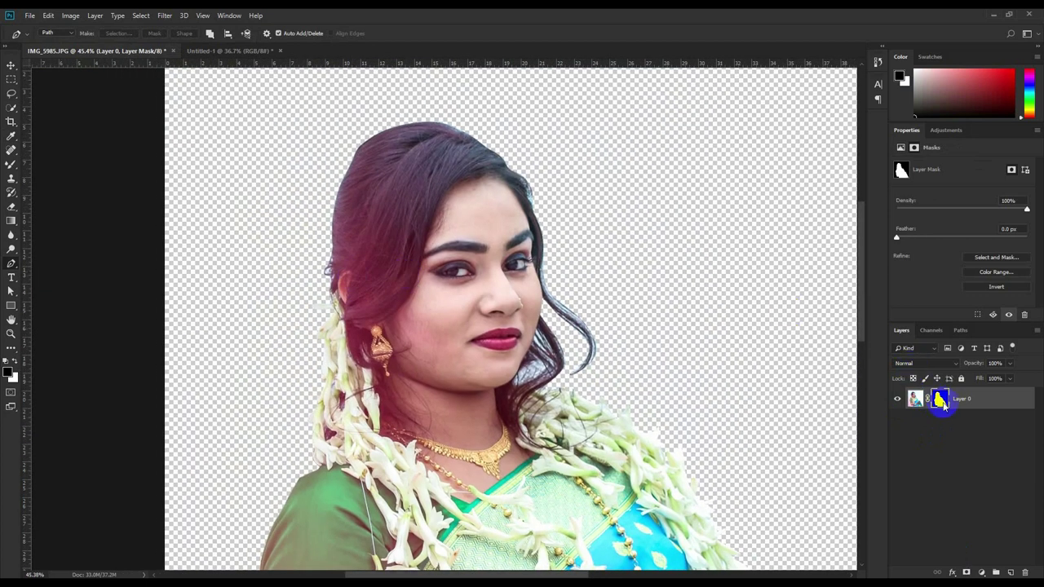
# Open Select and Mask on the layer mask with the View set to On Black.
pyautogui.rightClick(940, 399)
pyautogui.click(963, 487)
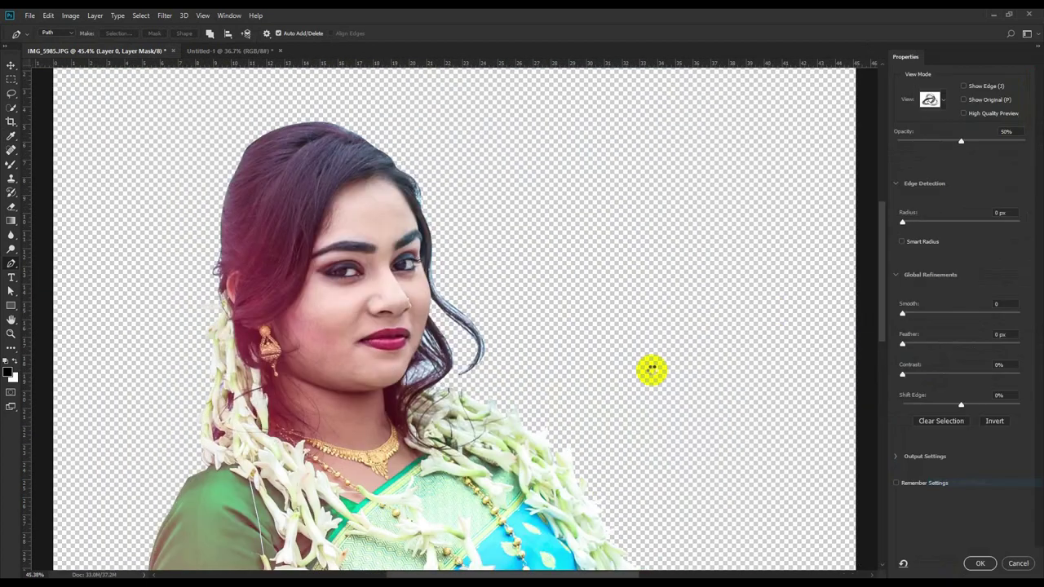
pyautogui.click(940, 102)
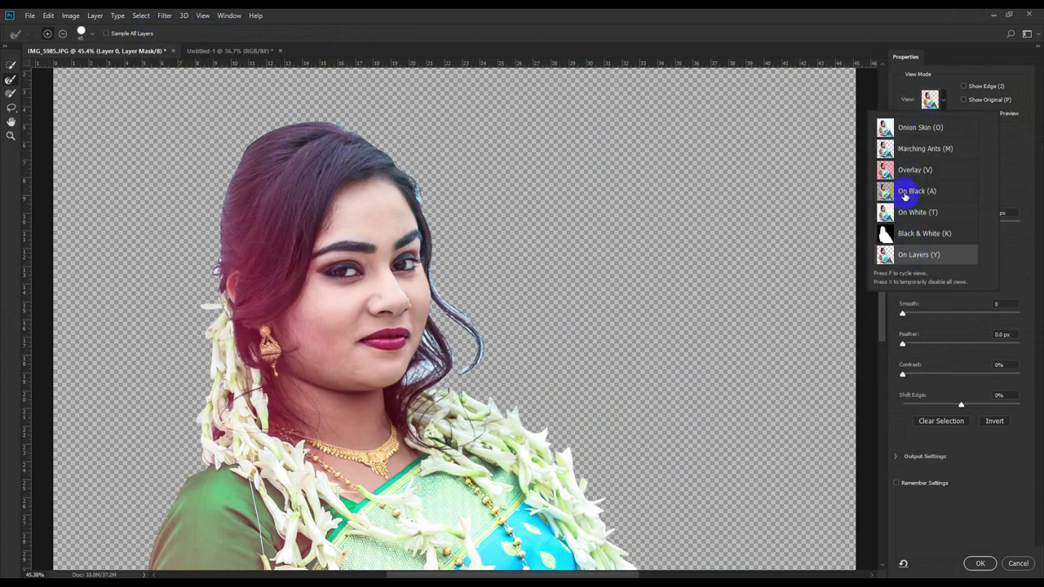
pyautogui.click(905, 193)
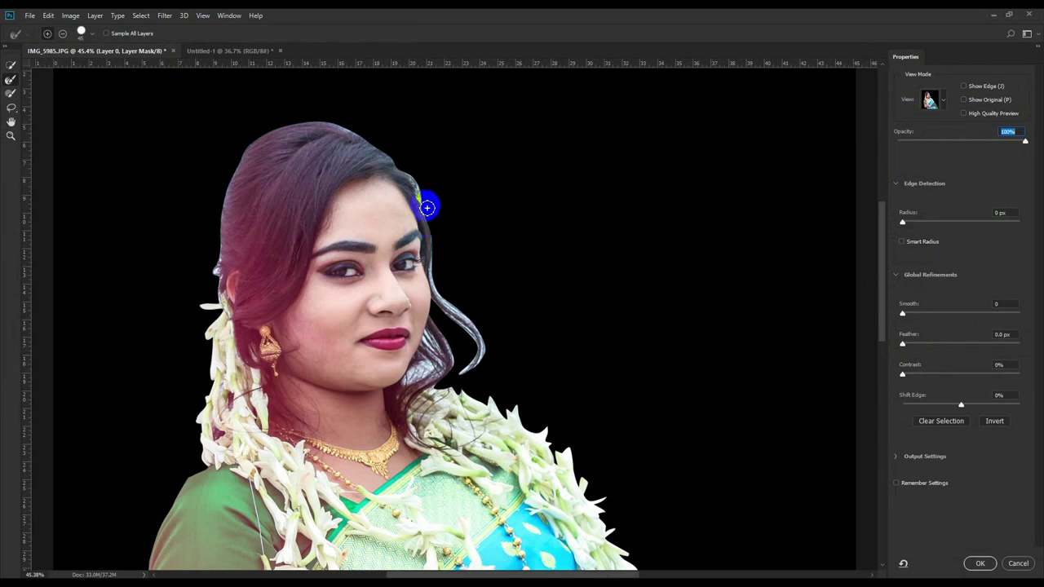
pyautogui.scroll(-2, 456, 220)
pyautogui.hscroll(-1, 457, 221)
pyautogui.scroll(1, 505, 232)
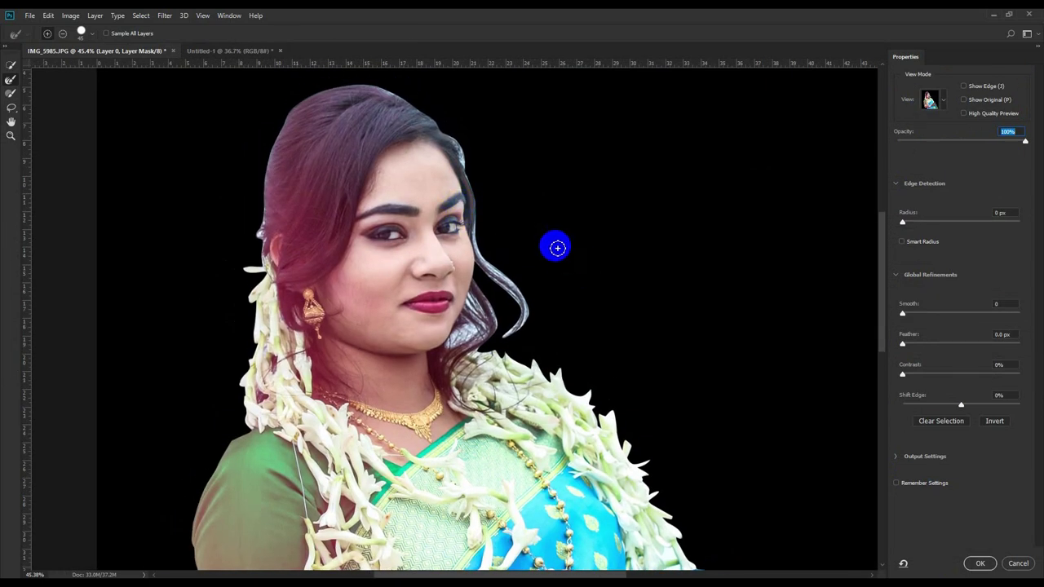
# Brush the loose hair strands beside her face and neck with Refine Edge, then accept.
pyautogui.rightClick(557, 247)
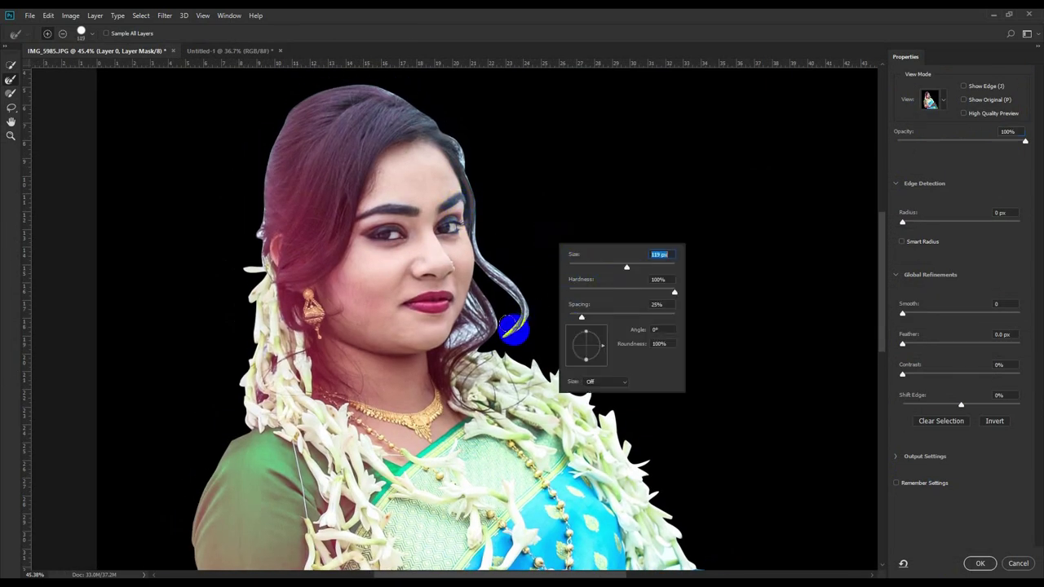
pyautogui.moveTo(512, 329)
pyautogui.mouseDown()
pyautogui.moveTo(524, 302)
pyautogui.moveTo(502, 271)
pyautogui.moveTo(476, 163)
pyautogui.moveTo(396, 86)
pyautogui.moveTo(334, 79)
pyautogui.moveTo(269, 128)
pyautogui.moveTo(247, 235)
pyautogui.moveTo(221, 268)
pyautogui.moveTo(240, 351)
pyautogui.moveTo(240, 233)
pyautogui.moveTo(235, 302)
pyautogui.moveTo(247, 275)
pyautogui.moveTo(231, 411)
pyautogui.mouseUp()
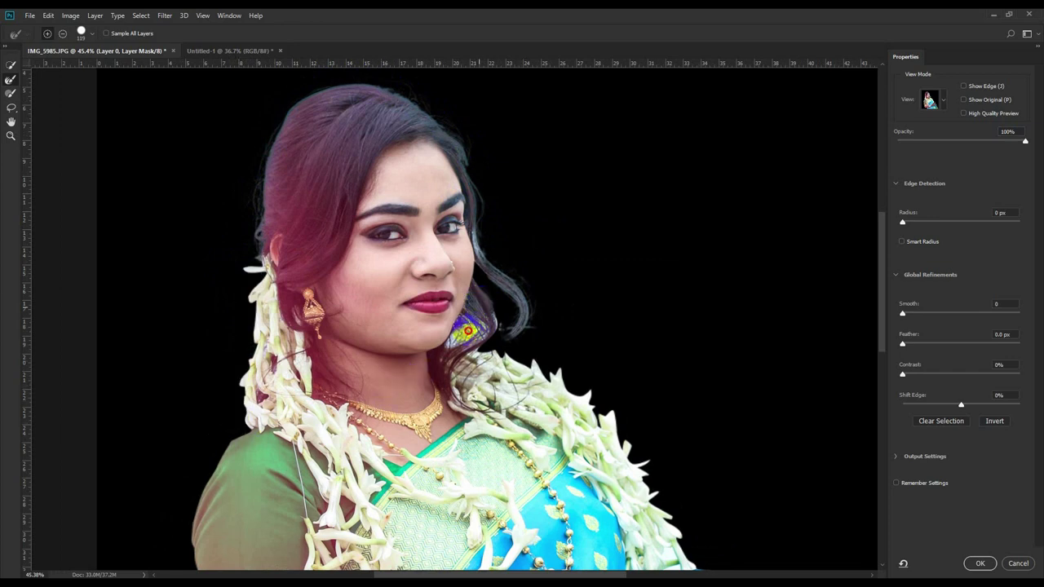
pyautogui.moveTo(480, 335)
pyautogui.mouseDown()
pyautogui.moveTo(513, 337)
pyautogui.moveTo(497, 345)
pyautogui.moveTo(492, 289)
pyautogui.moveTo(536, 299)
pyautogui.mouseUp()
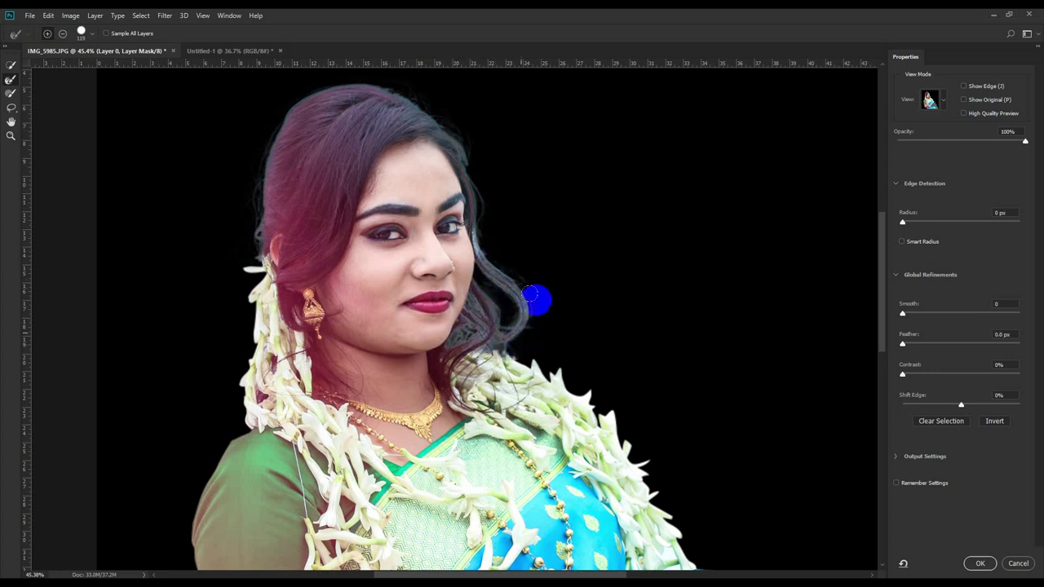
pyautogui.moveTo(483, 236)
pyautogui.mouseDown()
pyautogui.moveTo(497, 217)
pyautogui.moveTo(487, 237)
pyautogui.moveTo(517, 254)
pyautogui.moveTo(560, 250)
pyautogui.mouseUp()
pyautogui.scroll(-1, 547, 303)
pyautogui.scroll(-1, 547, 303)
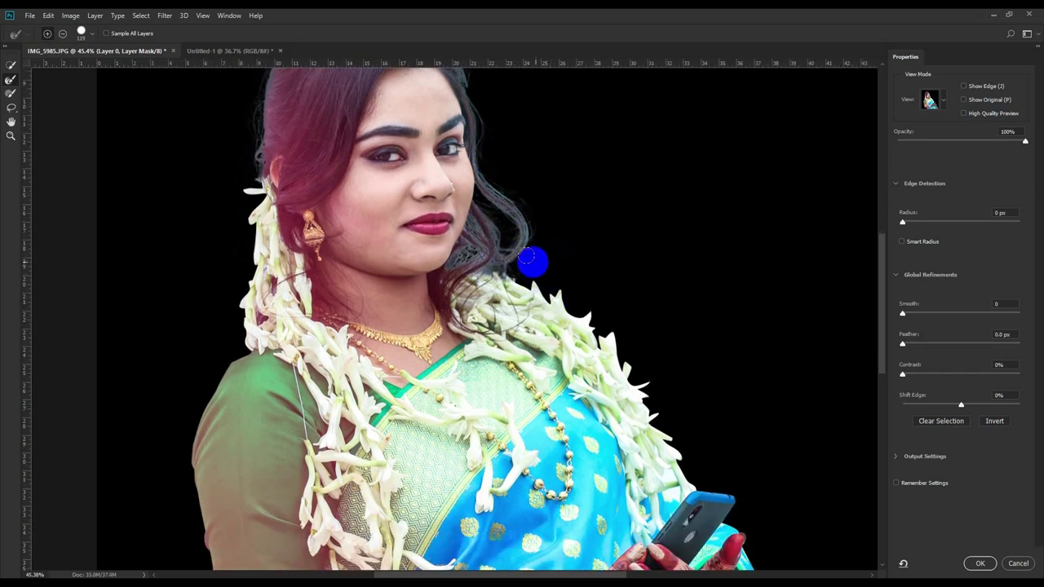
pyautogui.scroll(-5, 611, 291)
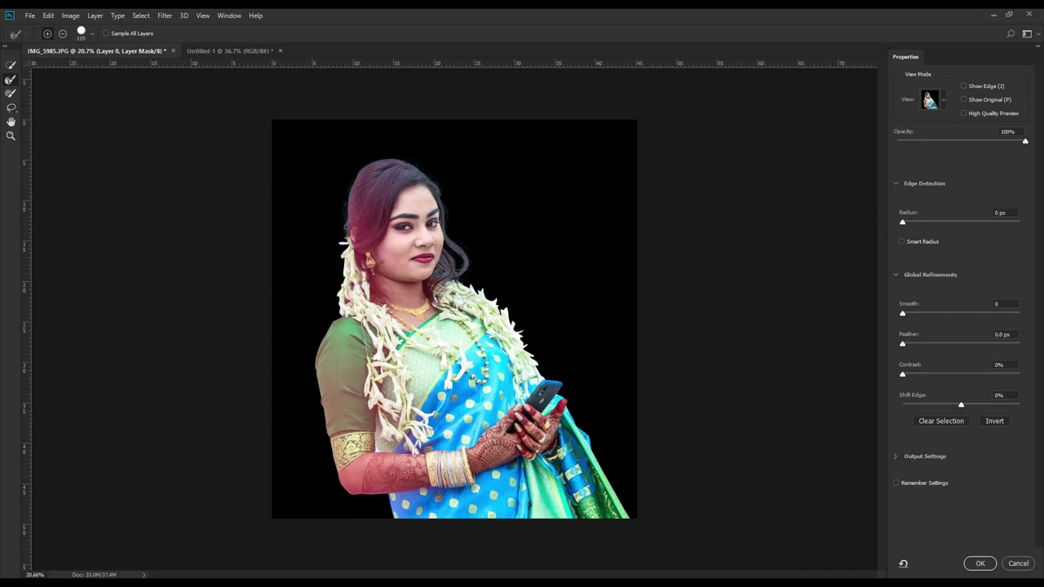
pyautogui.click(993, 568)
# Drag the cut-out woman into the blue-background document and convert her layer to a smart object.
pyautogui.hotkey('ctrl', '0')
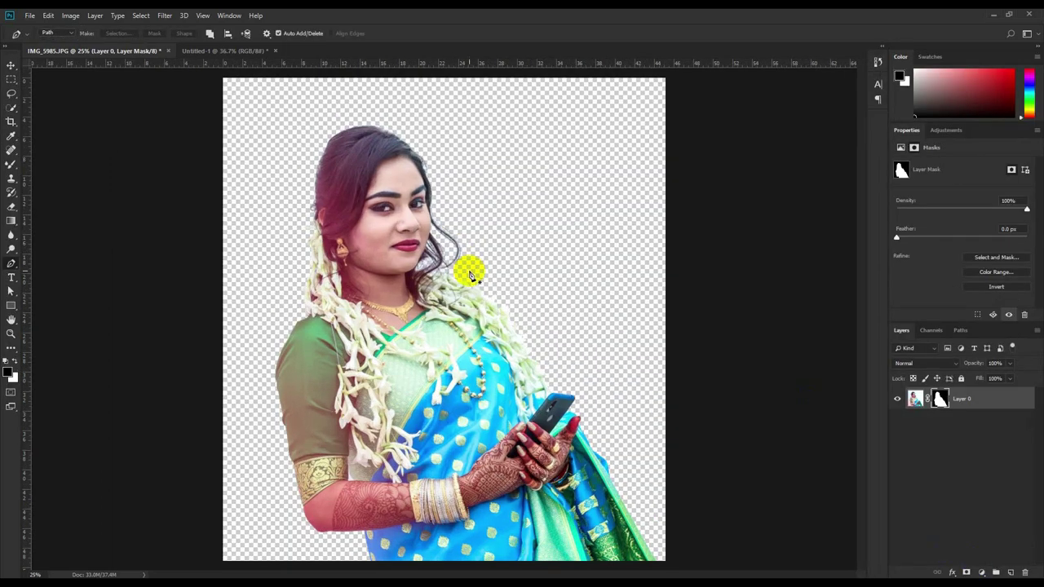
pyautogui.click(9, 64)
pyautogui.moveTo(415, 237)
pyautogui.mouseDown()
pyautogui.moveTo(242, 67)
pyautogui.moveTo(511, 312)
pyautogui.mouseUp()
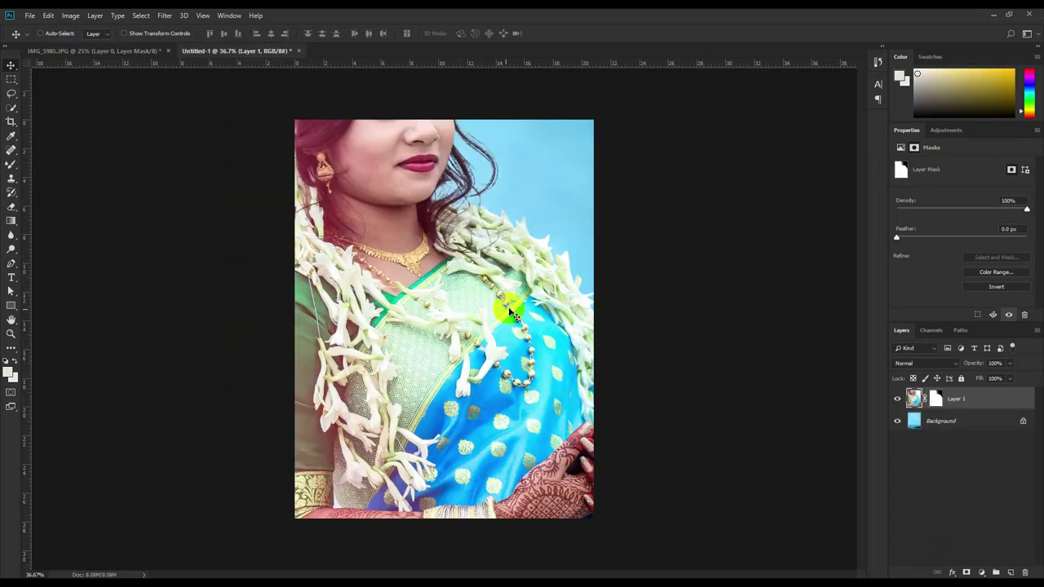
pyautogui.rightClick(994, 410)
pyautogui.click(915, 269)
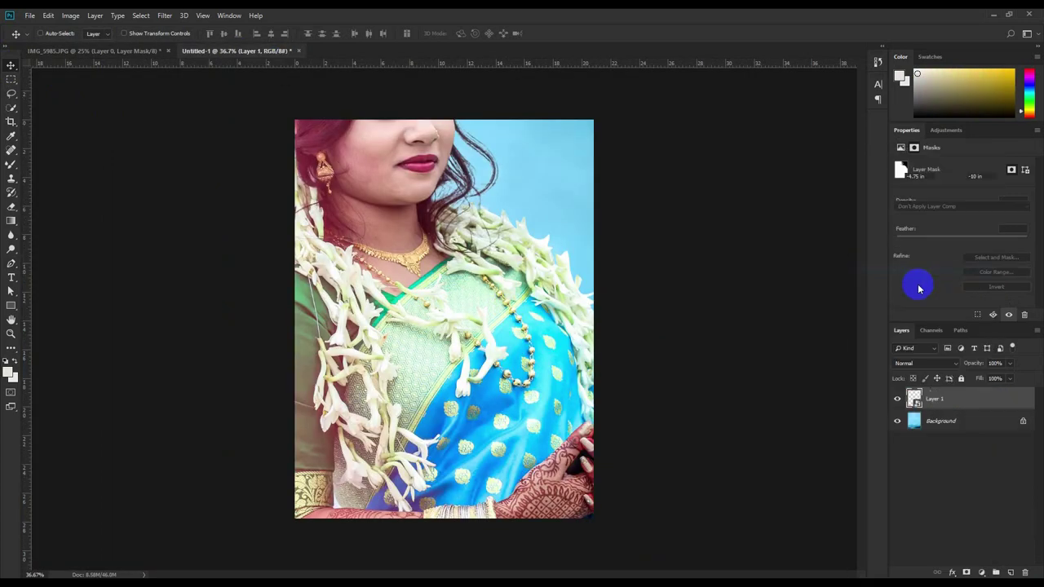
# Free-transform the woman, tilting her slightly and sizing her to about 61%.
pyautogui.hotkey('ctrl', 't')
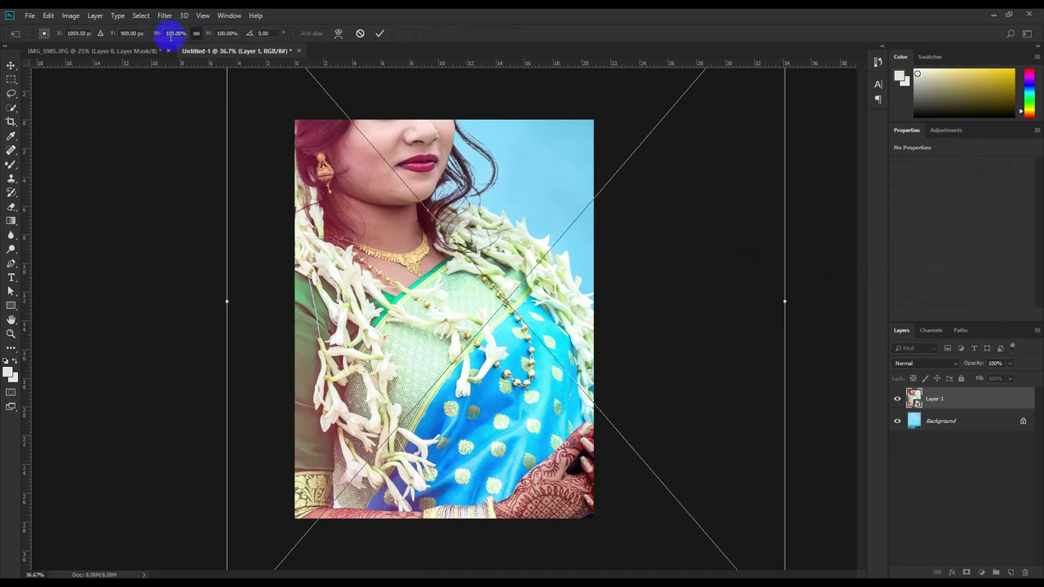
pyautogui.moveTo(155, 33); pyautogui.dragTo(122, 37)
pyautogui.moveTo(676, 301)
pyautogui.mouseDown()
pyautogui.moveTo(697, 303)
pyautogui.moveTo(689, 329)
pyautogui.mouseUp()
pyautogui.moveTo(448, 244); pyautogui.dragTo(420, 343)
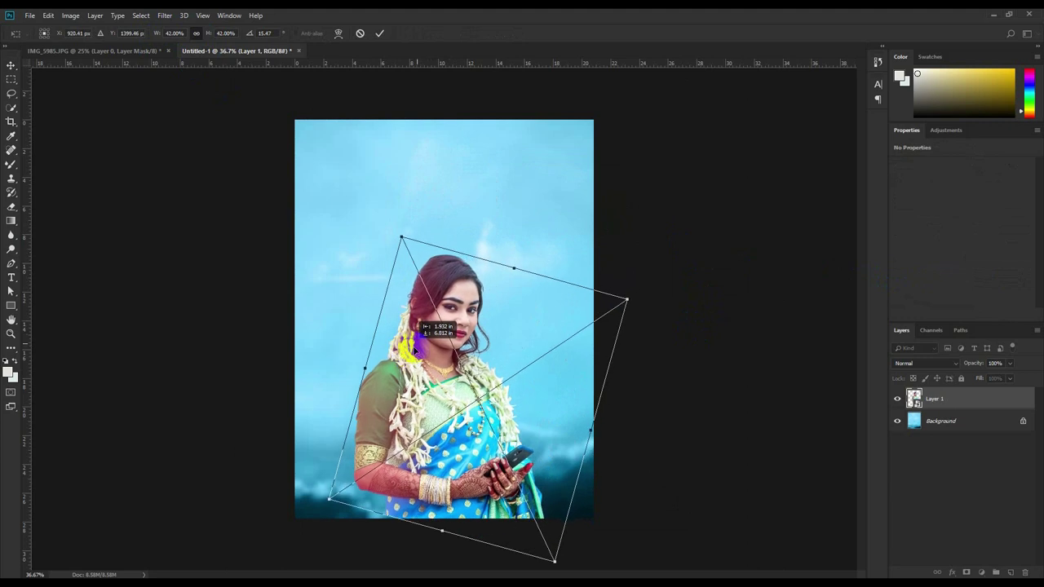
pyautogui.moveTo(626, 300); pyautogui.dragTo(764, 317)
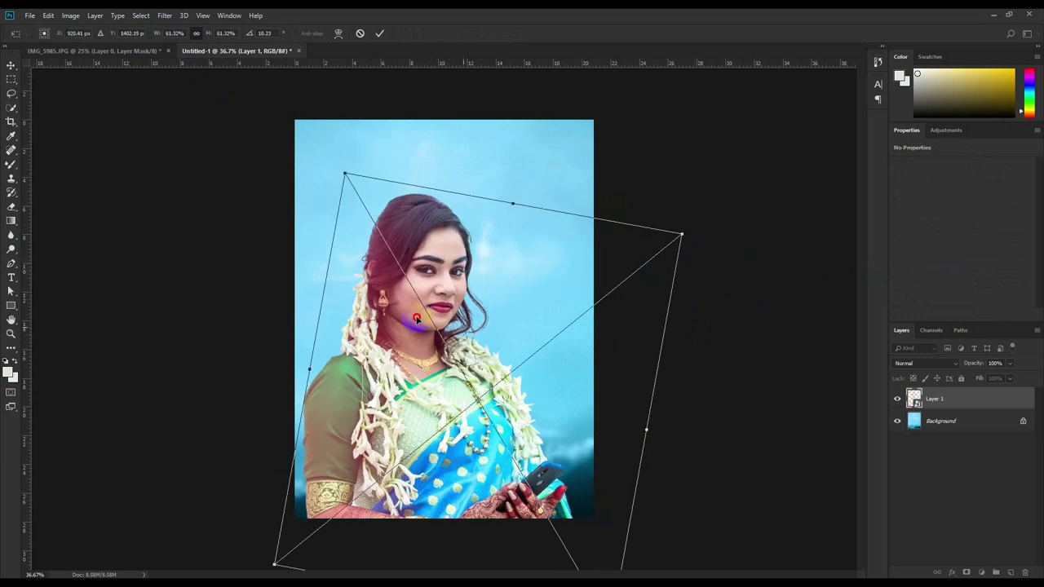
# Fine-tune her position and size, commit the transform, and shift her slightly left.
pyautogui.moveTo(416, 318); pyautogui.dragTo(417, 253)
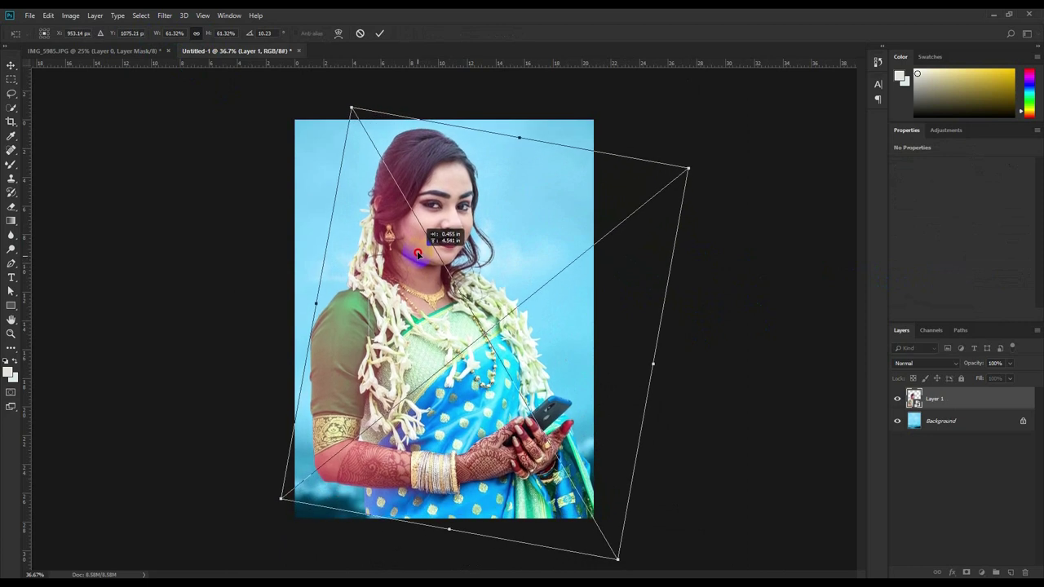
pyautogui.moveTo(417, 254); pyautogui.dragTo(418, 260)
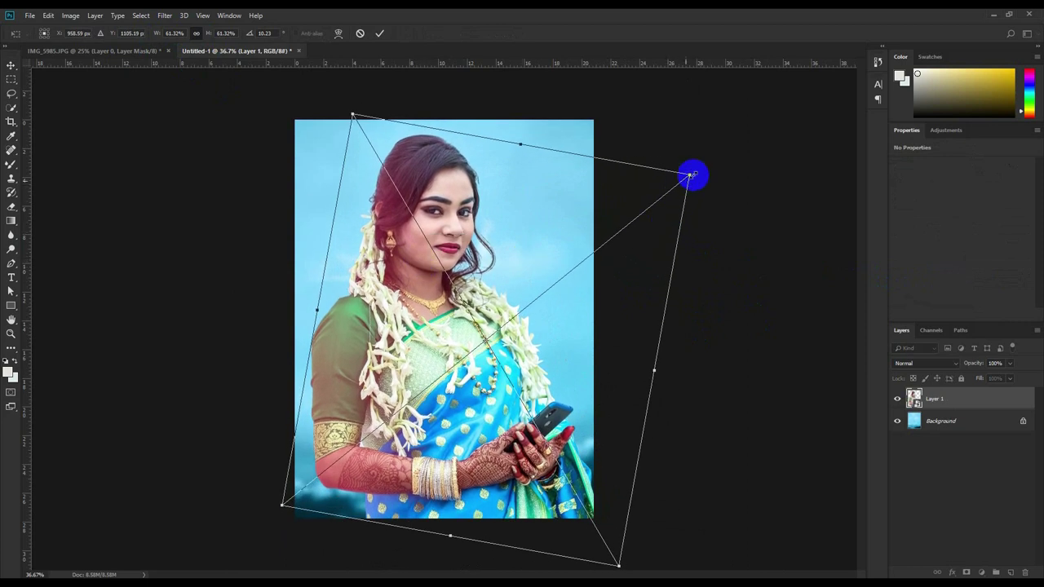
pyautogui.moveTo(691, 174); pyautogui.dragTo(654, 178)
pyautogui.moveTo(517, 223); pyautogui.dragTo(534, 234)
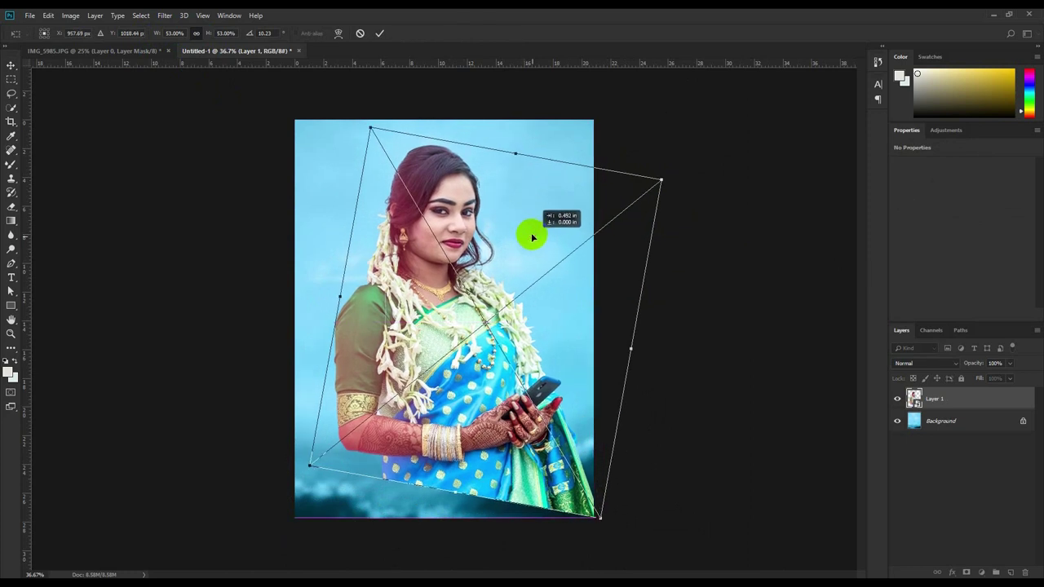
pyautogui.click(382, 33)
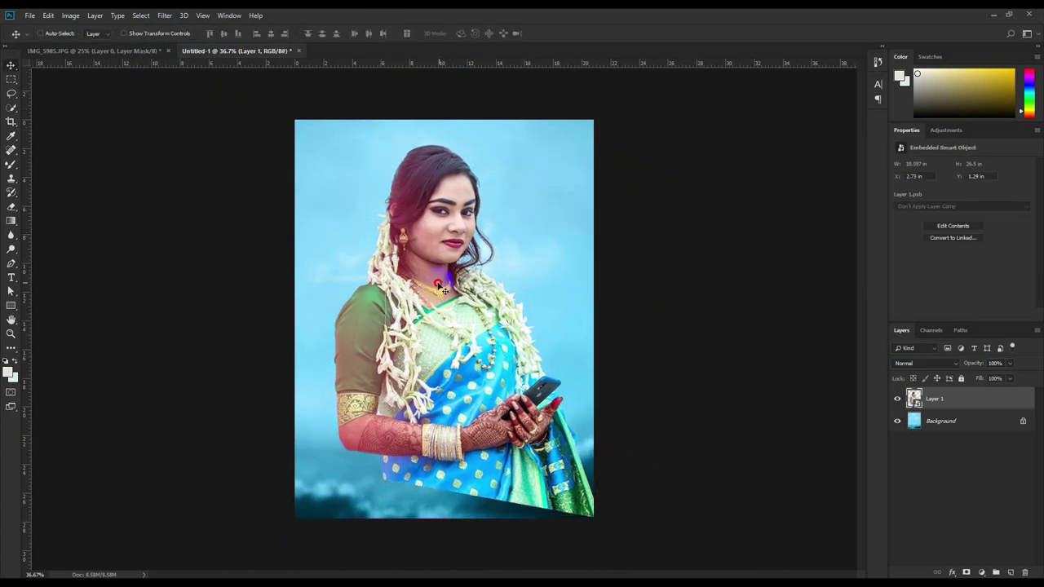
pyautogui.moveTo(436, 286); pyautogui.dragTo(428, 285)
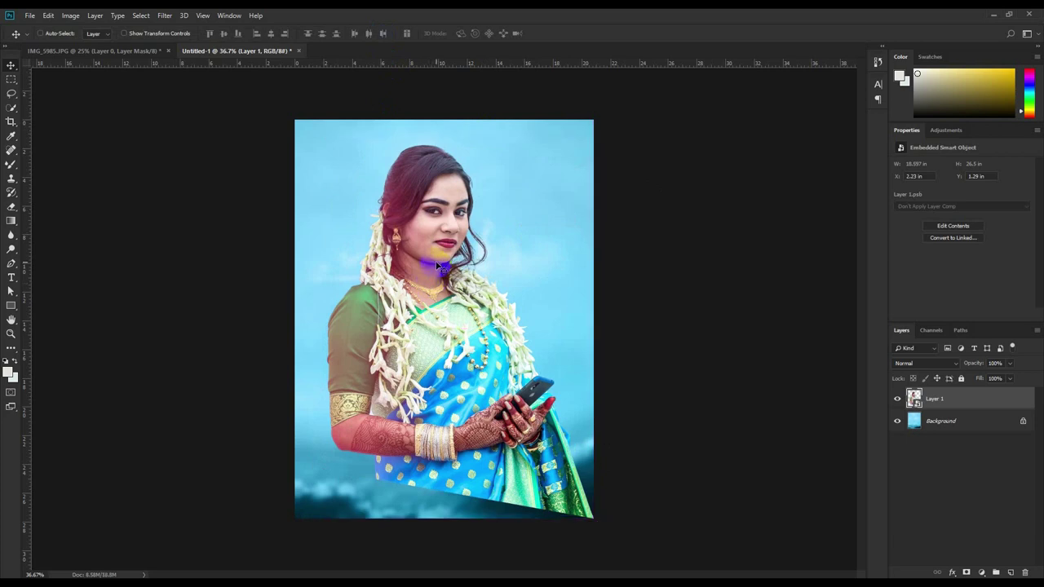
# Transform the portrait again, enlarging it from 53% to about 65%, and apply.
pyautogui.hotkey('ctrl', 't')
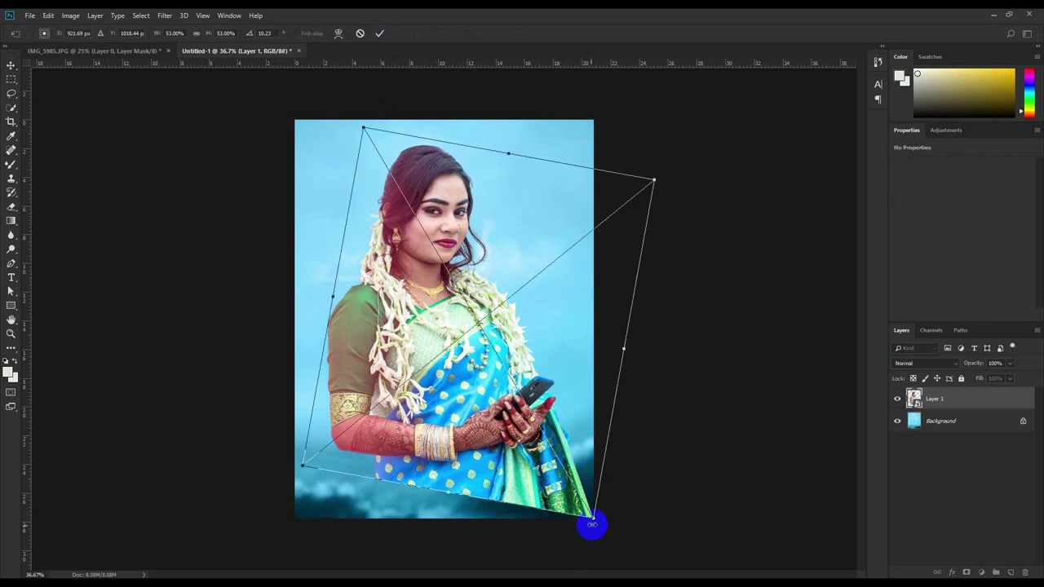
pyautogui.moveTo(591, 525)
pyautogui.mouseDown()
pyautogui.moveTo(617, 546)
pyautogui.moveTo(629, 581)
pyautogui.mouseUp()
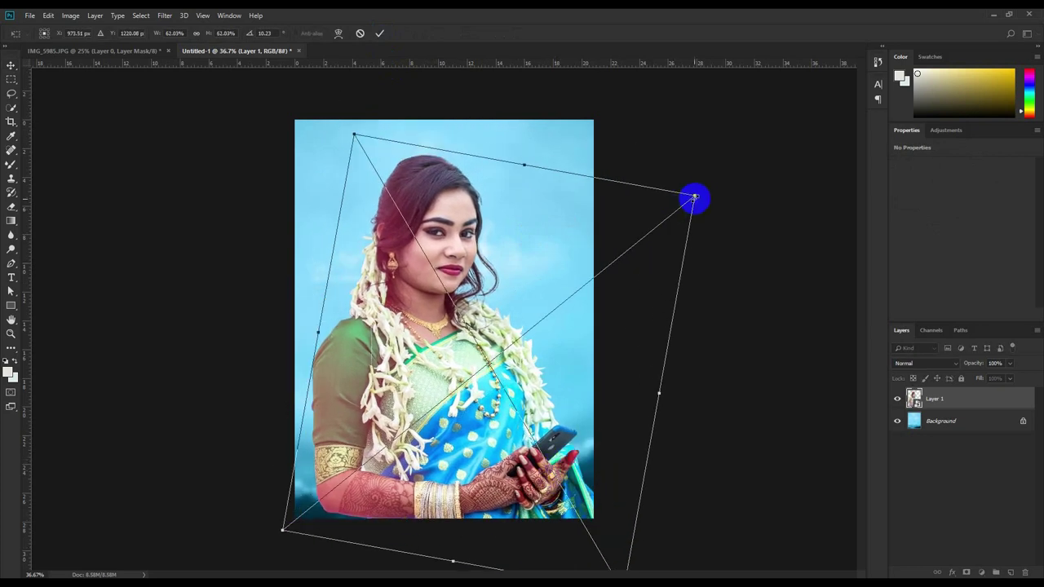
pyautogui.moveTo(693, 197); pyautogui.dragTo(712, 182)
pyautogui.moveTo(543, 233); pyautogui.dragTo(554, 242)
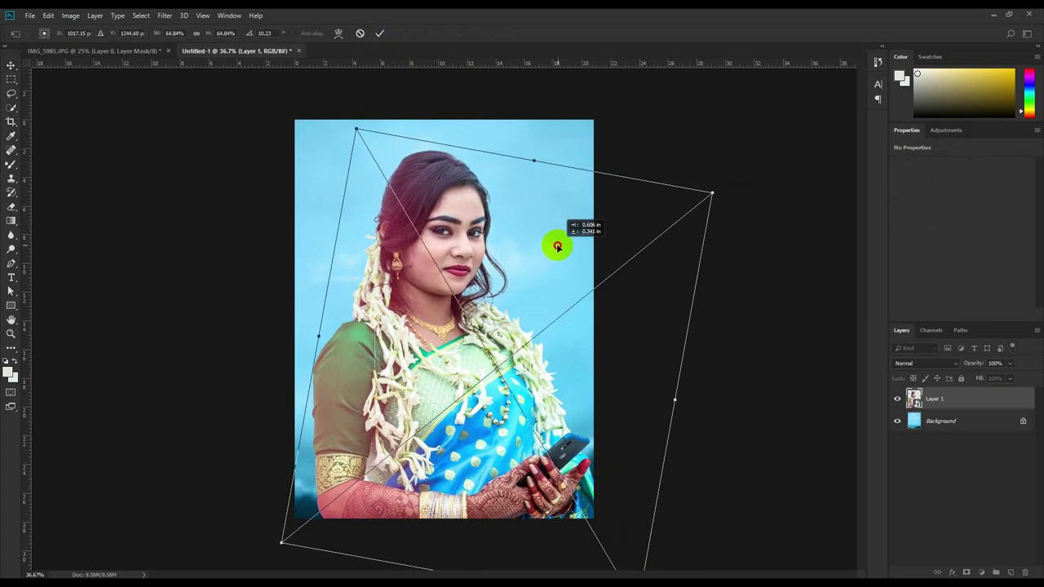
pyautogui.click(380, 36)
pyautogui.scroll(2, 390, 270)
# Nudge the portrait slightly right and zoom in and out to check its placement.
pyautogui.moveTo(426, 291); pyautogui.dragTo(443, 274)
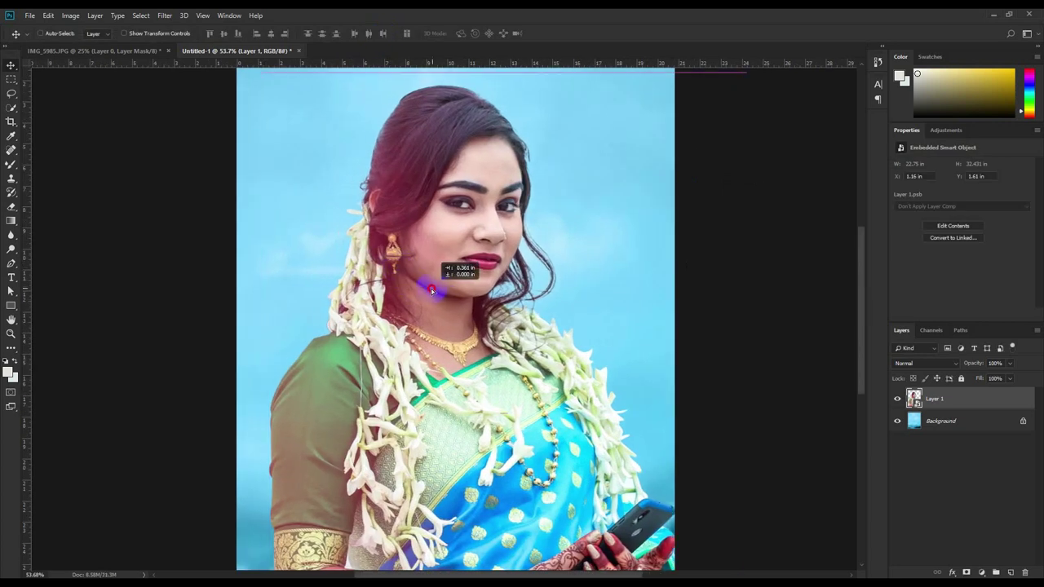
pyautogui.scroll(4, 454, 203)
pyautogui.scroll(2, 461, 261)
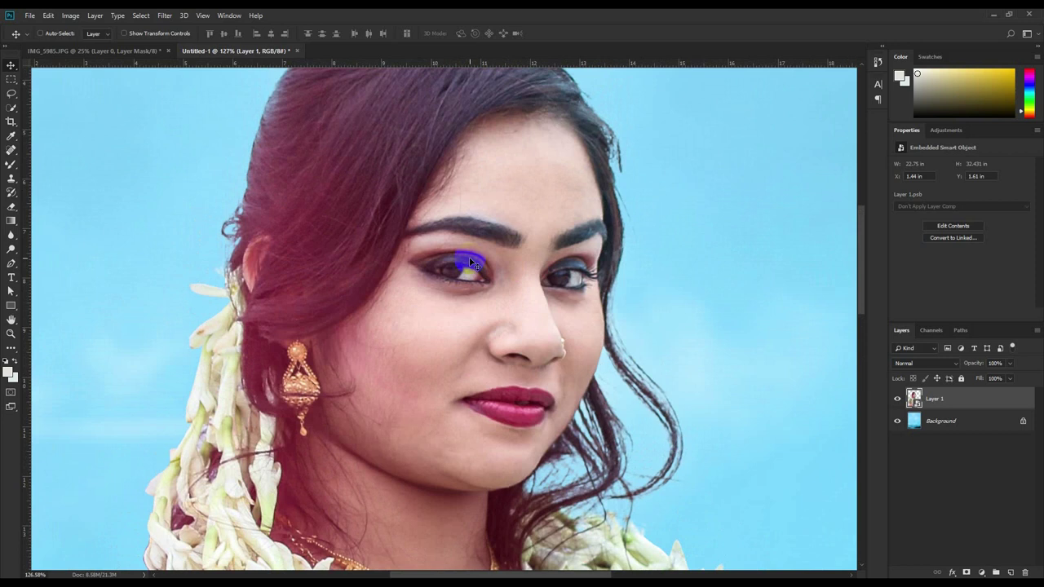
pyautogui.scroll(-1, 470, 263)
pyautogui.scroll(-1, 470, 263)
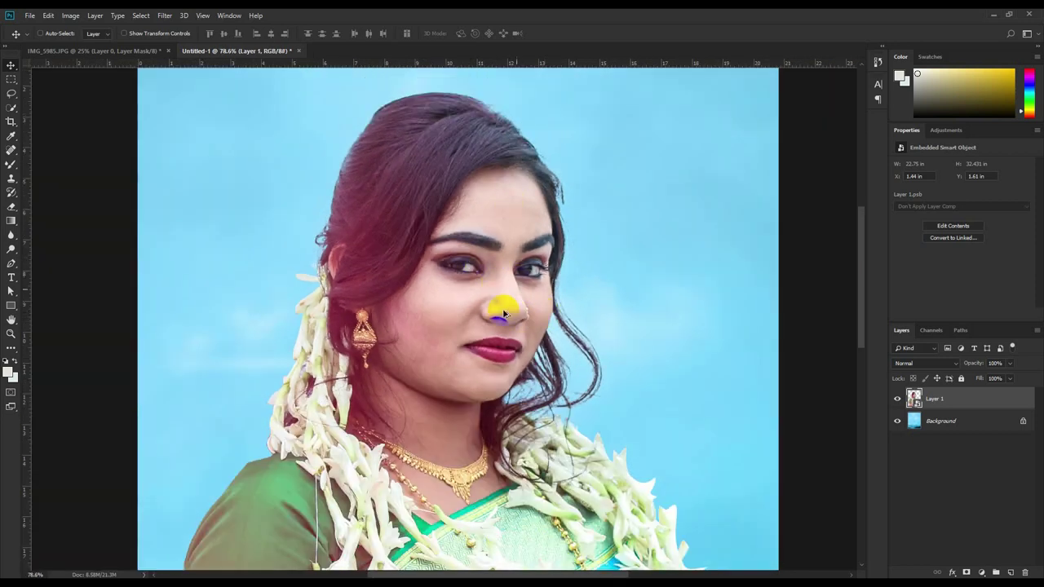
pyautogui.scroll(3, 504, 313)
pyautogui.scroll(2, 455, 237)
pyautogui.scroll(1, 437, 252)
pyautogui.scroll(2, 436, 252)
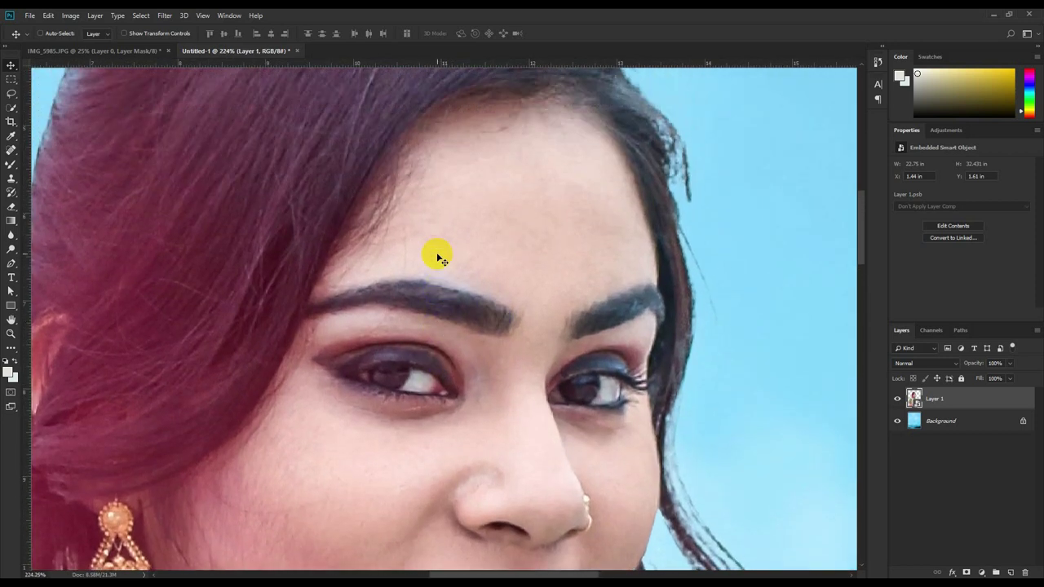
pyautogui.scroll(-2, 436, 256)
pyautogui.scroll(-1, 437, 257)
# Rasterize the smart-object Layer 1 into an ordinary pixel layer.
pyautogui.scroll(-1, 435, 257)
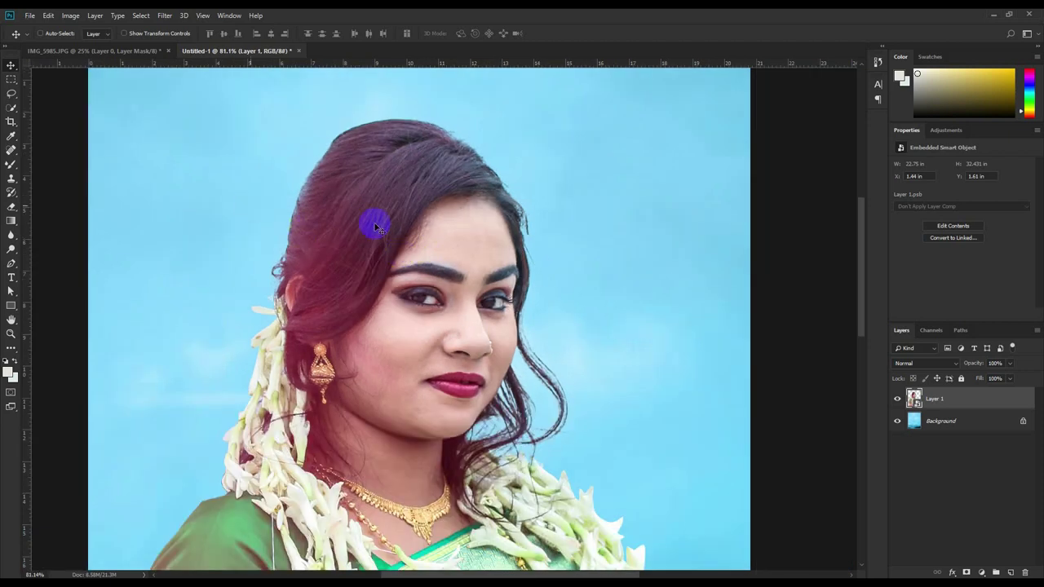
pyautogui.scroll(2, 533, 270)
pyautogui.scroll(1, 534, 269)
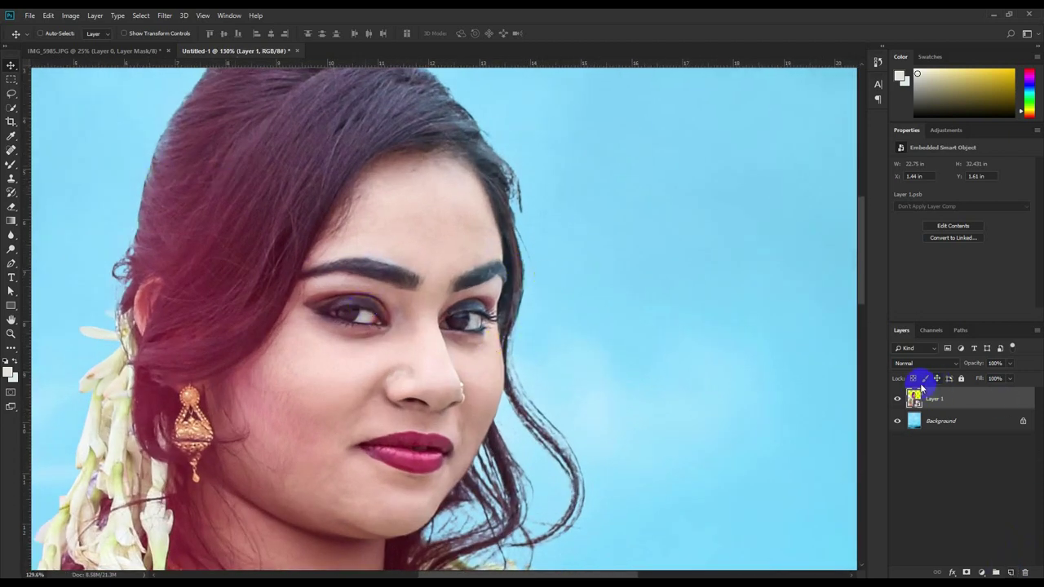
pyautogui.rightClick(986, 399)
pyautogui.click(895, 309)
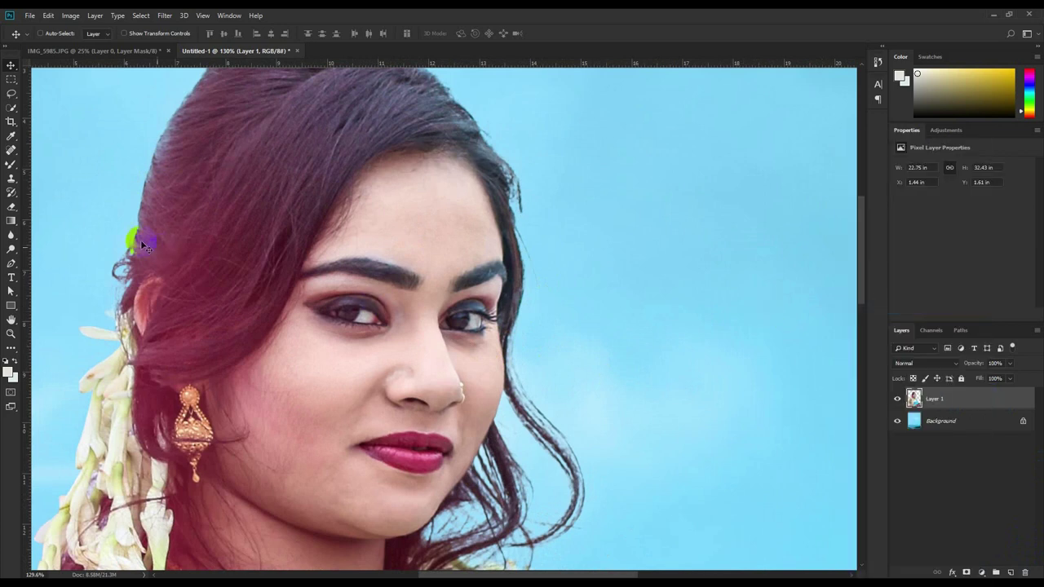
# Switch to the Mixer Brush, blend above the left eyebrow, and adjust brush size and Flow.
pyautogui.moveTo(14, 165); pyautogui.dragTo(59, 200)
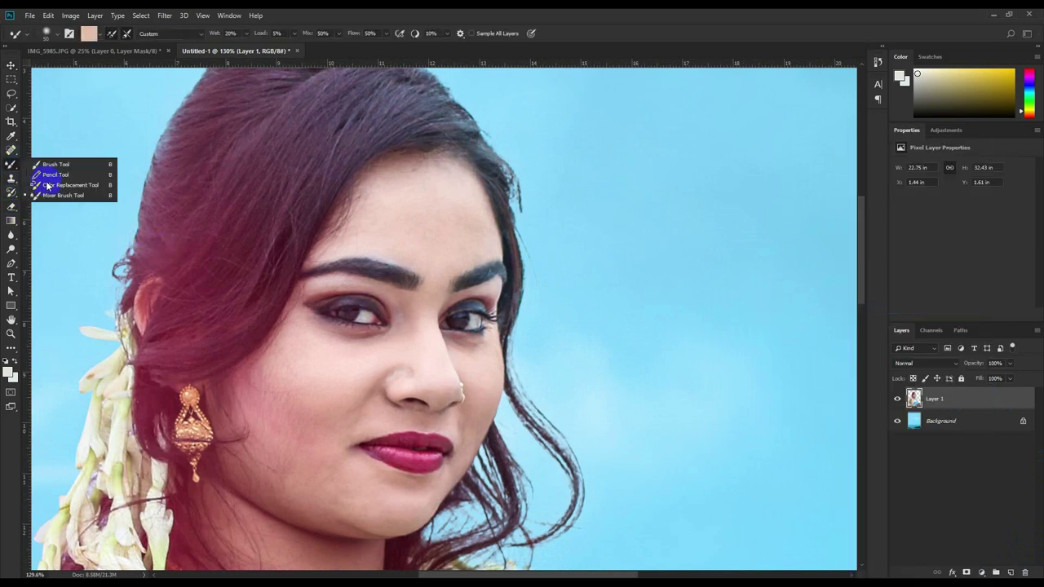
pyautogui.click(198, 212)
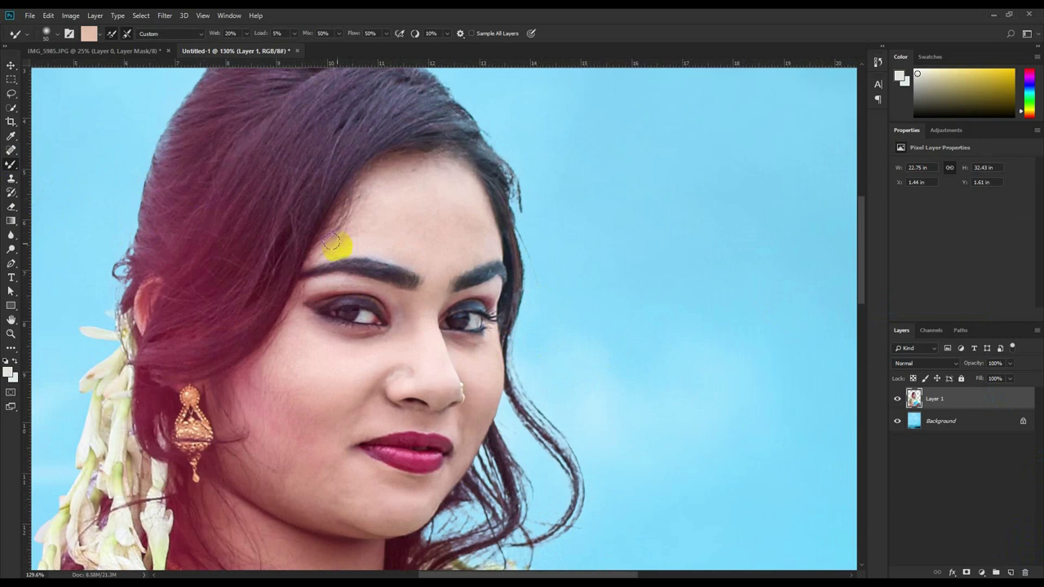
pyautogui.moveTo(381, 272); pyautogui.dragTo(361, 268)
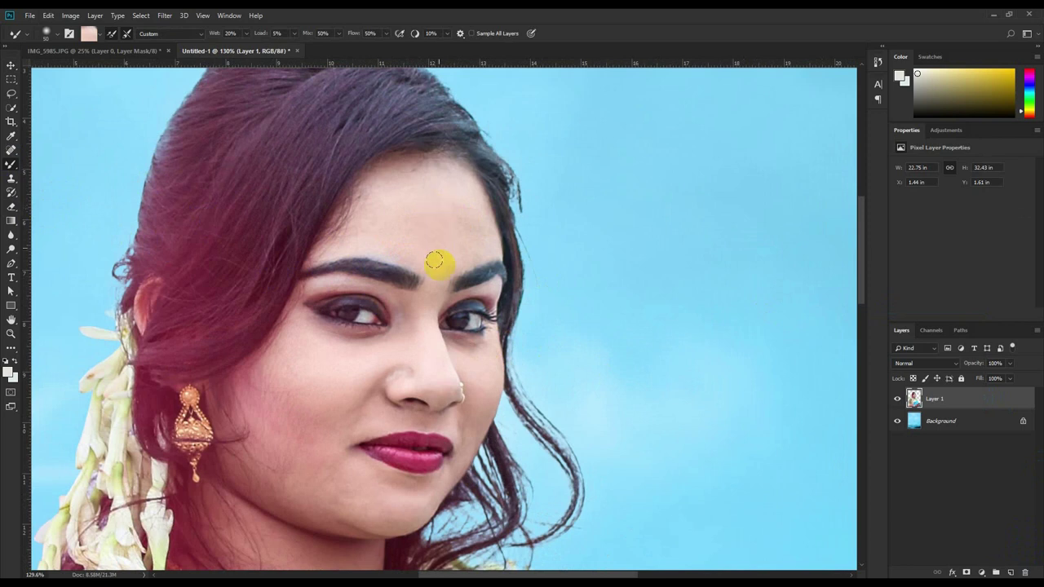
pyautogui.scroll(2, 437, 238)
pyautogui.scroll(2, 362, 188)
pyautogui.scroll(1, 372, 231)
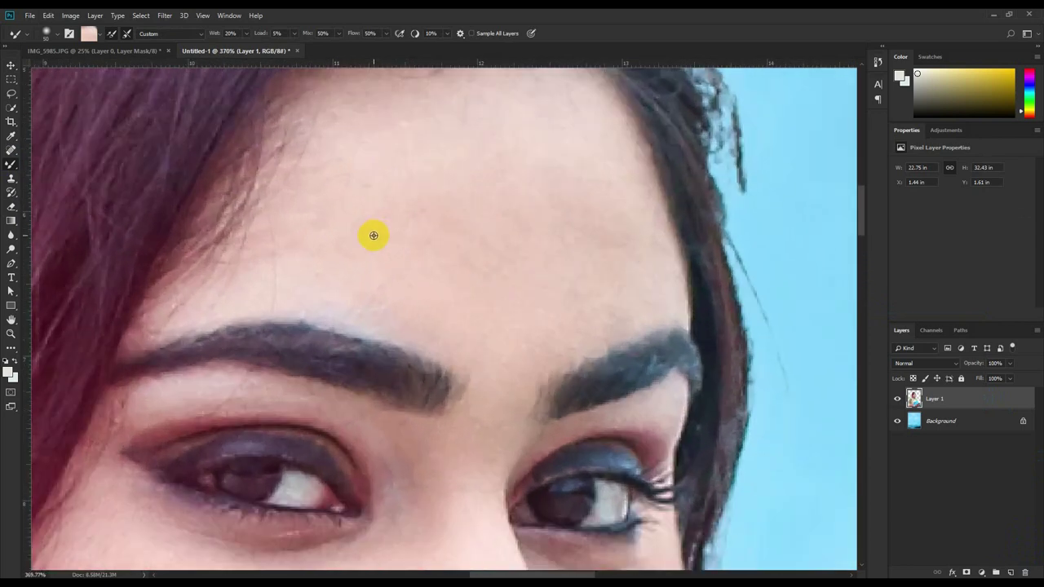
pyautogui.scroll(1, 373, 236)
pyautogui.rightClick(413, 287)
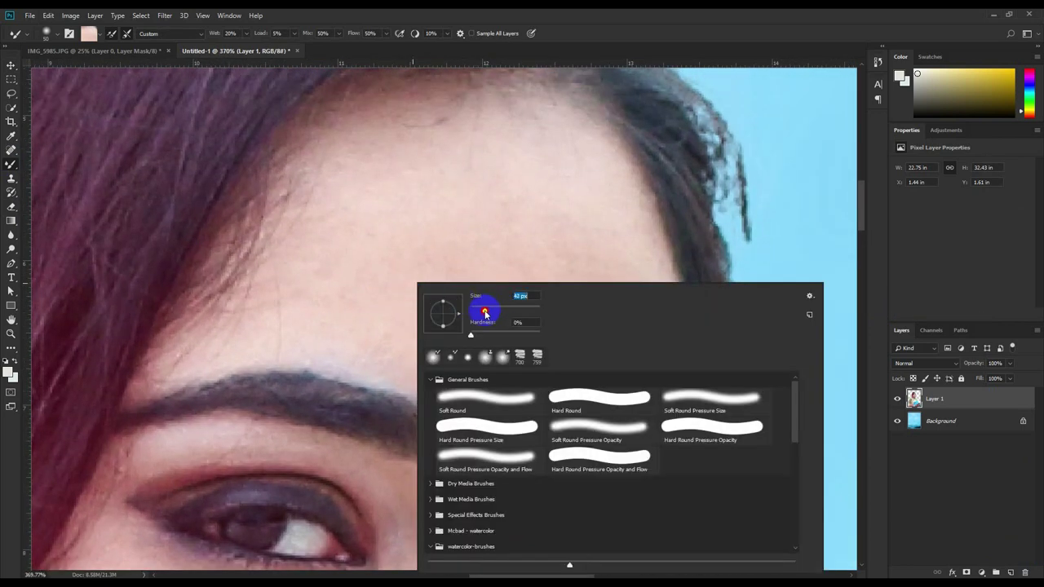
pyautogui.click(274, 13)
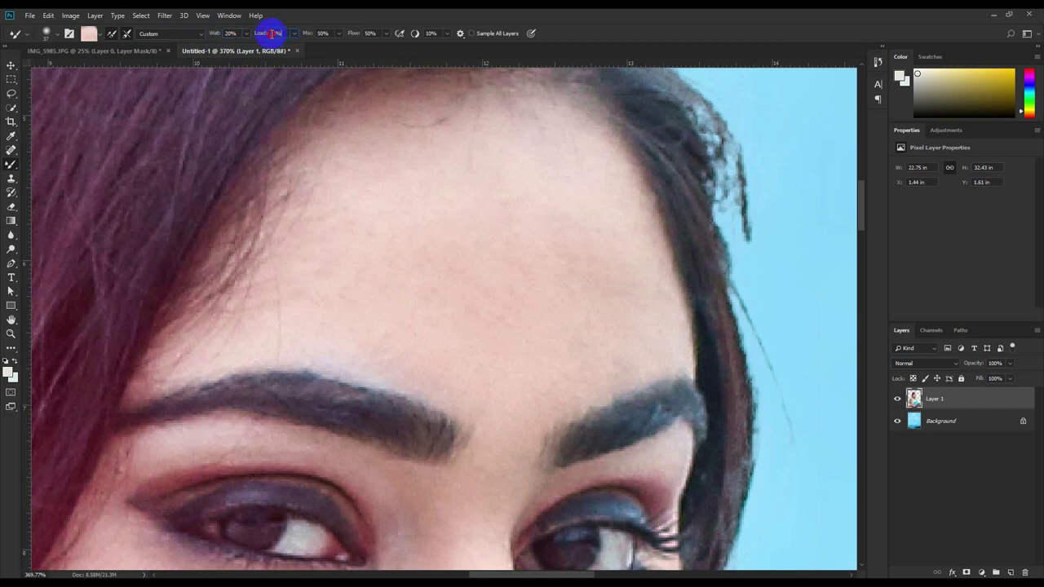
pyautogui.click(377, 34)
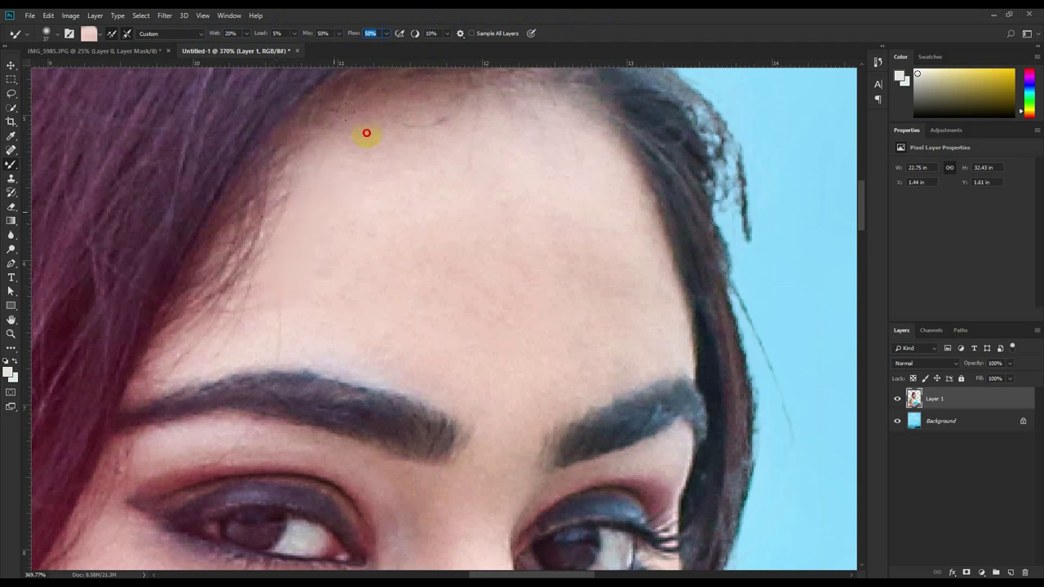
# Smooth the forehead skin from hairline to hairline.
pyautogui.moveTo(366, 133)
pyautogui.mouseDown()
pyautogui.moveTo(309, 317)
pyautogui.moveTo(469, 380)
pyautogui.moveTo(456, 195)
pyautogui.mouseUp()
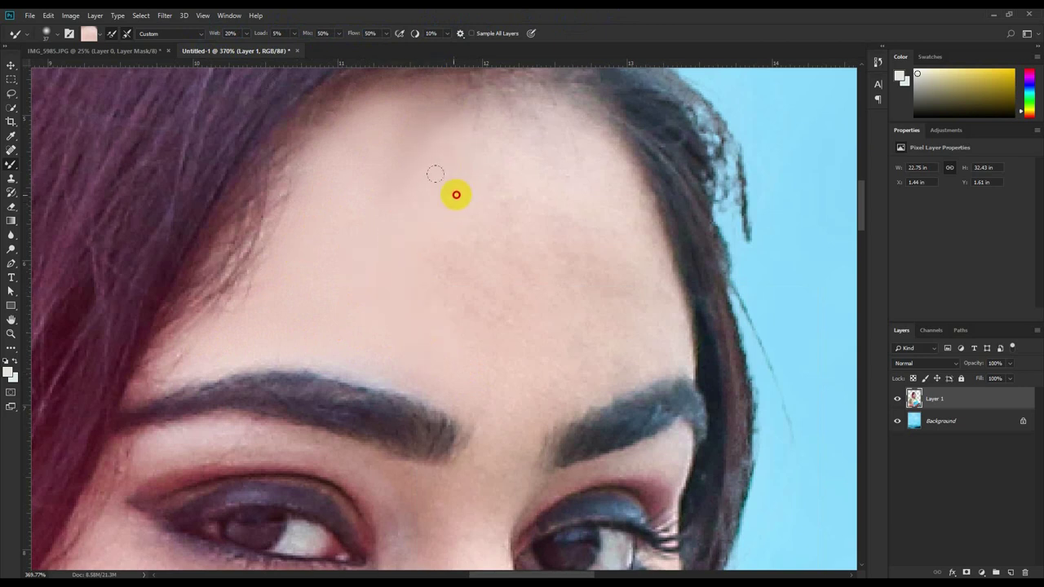
pyautogui.moveTo(459, 303); pyautogui.dragTo(395, 200)
pyautogui.moveTo(434, 90)
pyautogui.mouseDown()
pyautogui.moveTo(460, 122)
pyautogui.moveTo(557, 131)
pyautogui.moveTo(610, 210)
pyautogui.mouseUp()
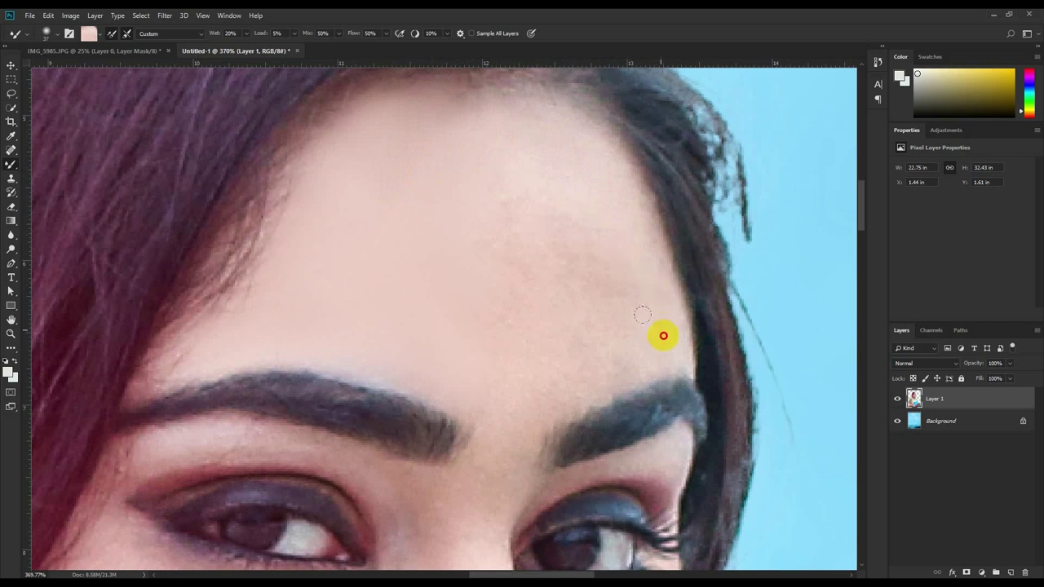
pyautogui.moveTo(611, 168); pyautogui.dragTo(522, 175)
pyautogui.moveTo(466, 405)
pyautogui.mouseDown()
pyautogui.moveTo(603, 346)
pyautogui.moveTo(482, 85)
pyautogui.moveTo(167, 322)
pyautogui.moveTo(341, 227)
pyautogui.moveTo(233, 226)
pyautogui.mouseUp()
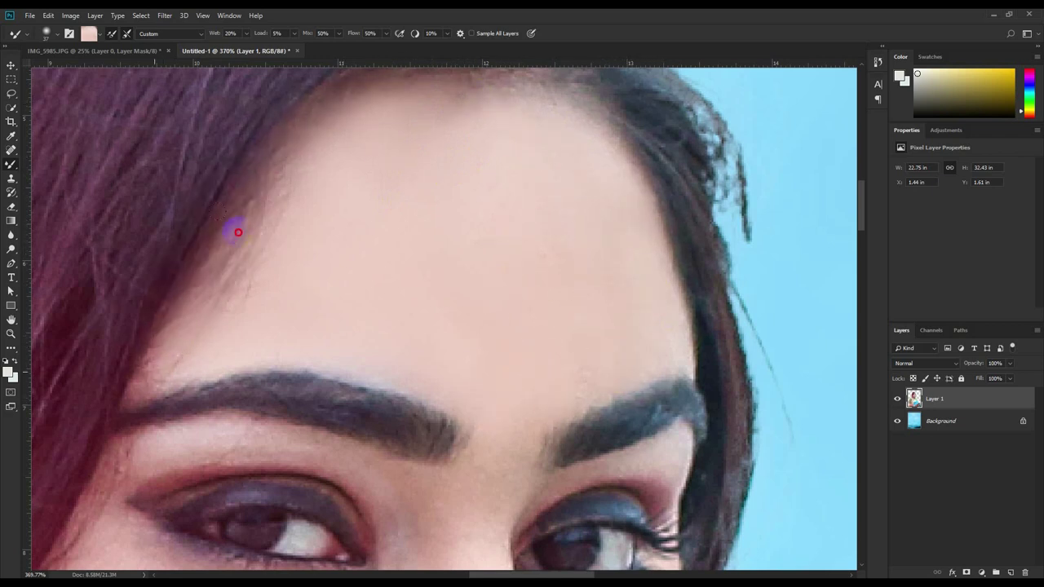
# Smooth the nose bridge, removing the dark spot, and blend the cheek.
pyautogui.scroll(-3, 676, 357)
pyautogui.scroll(3, 587, 337)
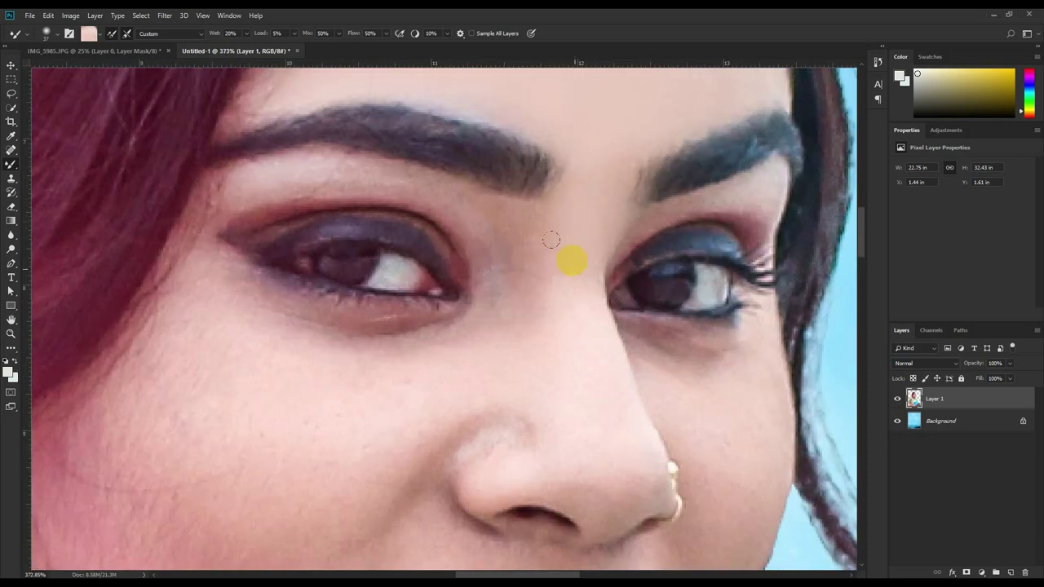
pyautogui.scroll(-1, 613, 463)
pyautogui.moveTo(581, 459)
pyautogui.mouseDown()
pyautogui.moveTo(519, 435)
pyautogui.moveTo(563, 366)
pyautogui.moveTo(557, 305)
pyautogui.moveTo(509, 210)
pyautogui.moveTo(508, 419)
pyautogui.moveTo(457, 413)
pyautogui.mouseUp()
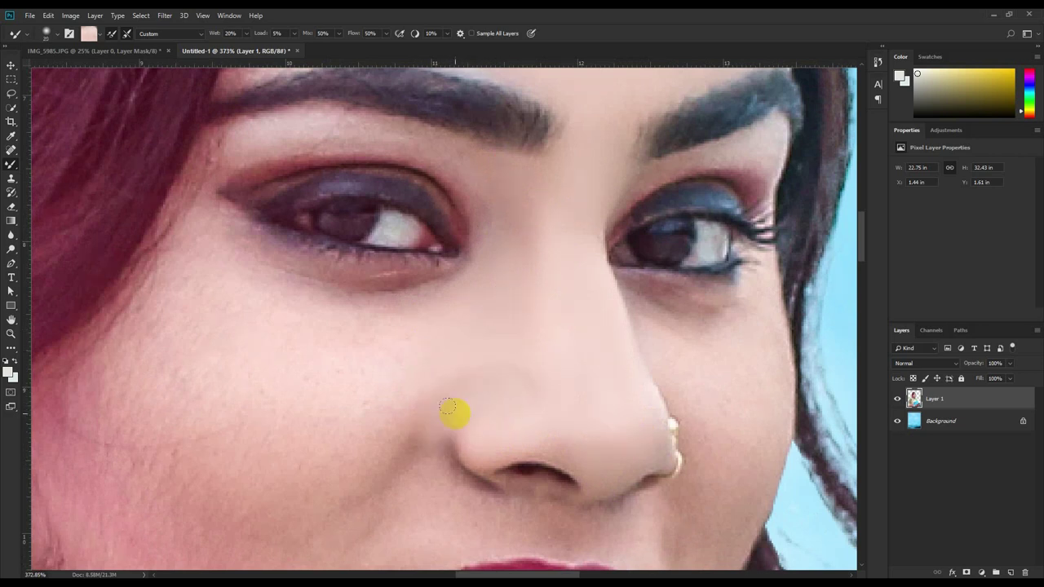
pyautogui.scroll(-1, 447, 420)
pyautogui.scroll(-1, 578, 472)
pyautogui.moveTo(374, 493)
pyautogui.mouseDown()
pyautogui.moveTo(384, 459)
pyautogui.moveTo(356, 349)
pyautogui.moveTo(330, 302)
pyautogui.moveTo(191, 349)
pyautogui.moveTo(168, 380)
pyautogui.mouseUp()
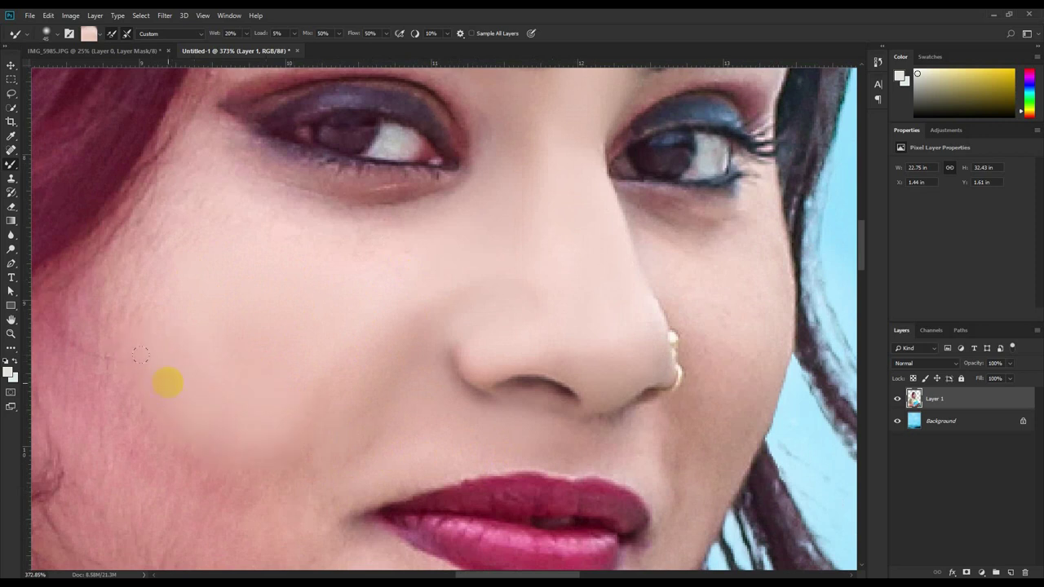
pyautogui.scroll(-1, 139, 351)
pyautogui.scroll(2, 369, 176)
pyautogui.scroll(-1, 279, 447)
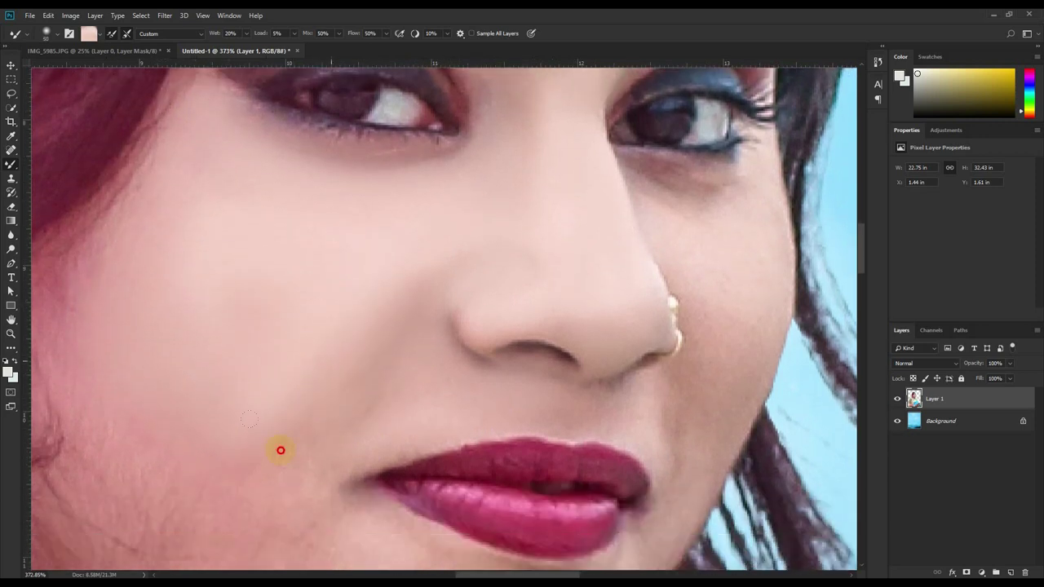
pyautogui.scroll(-2, 77, 296)
# Smooth the skin along the upper eyelid crease and under the right eye.
pyautogui.moveTo(259, 305)
pyautogui.mouseDown()
pyautogui.moveTo(433, 305)
pyautogui.moveTo(335, 465)
pyautogui.moveTo(361, 399)
pyautogui.moveTo(310, 305)
pyautogui.moveTo(543, 217)
pyautogui.mouseUp()
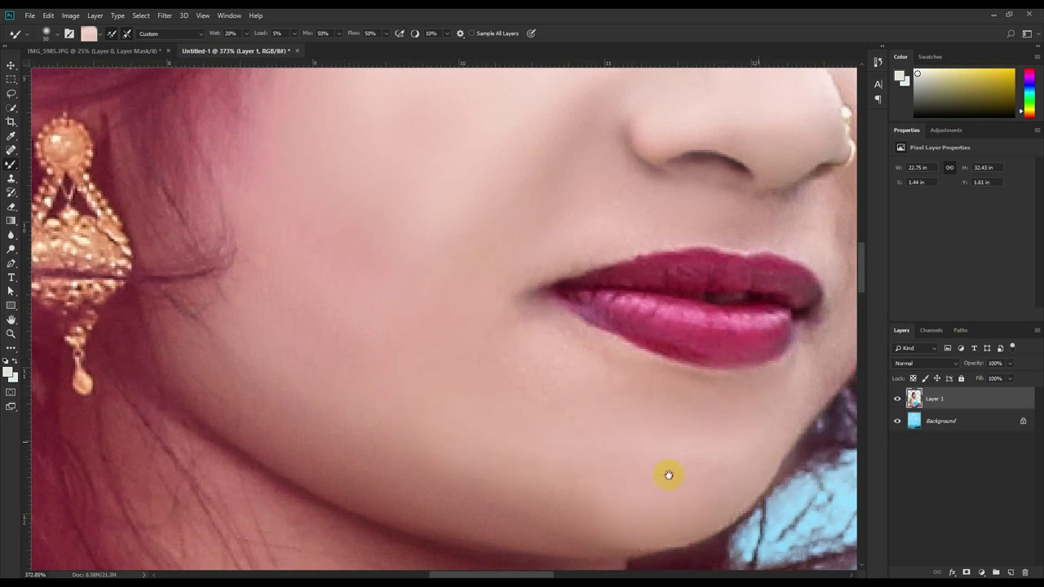
pyautogui.moveTo(666, 475); pyautogui.dragTo(435, 490)
pyautogui.scroll(2, 516, 229)
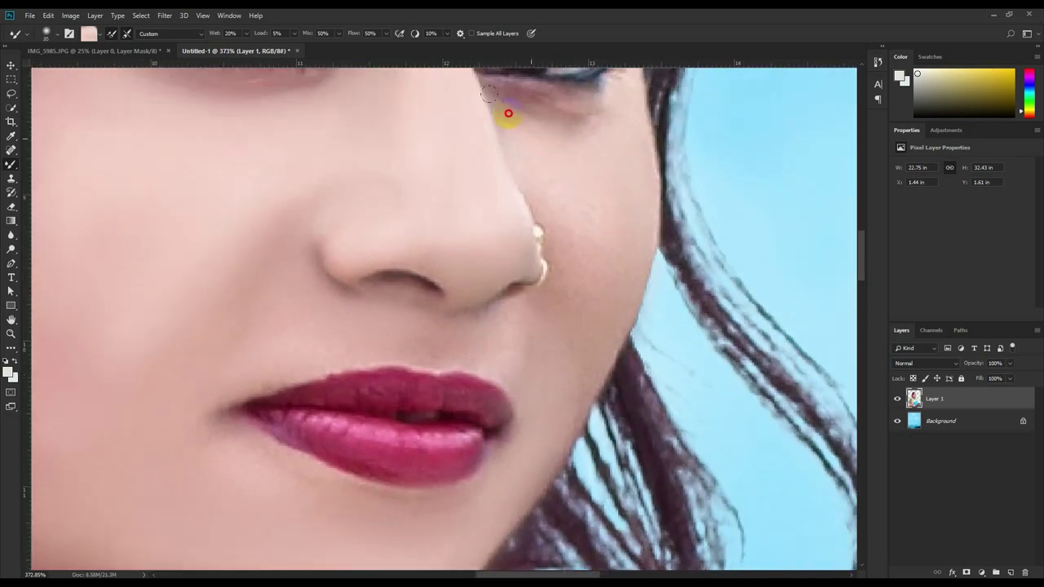
pyautogui.scroll(6, 481, 375)
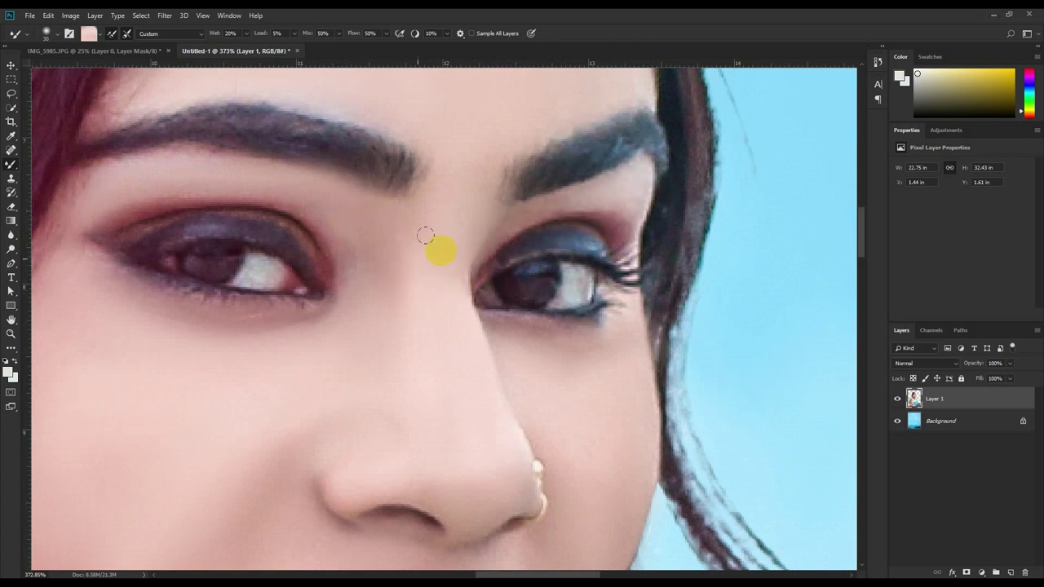
pyautogui.moveTo(509, 223); pyautogui.dragTo(619, 213)
pyautogui.moveTo(577, 325); pyautogui.dragTo(515, 317)
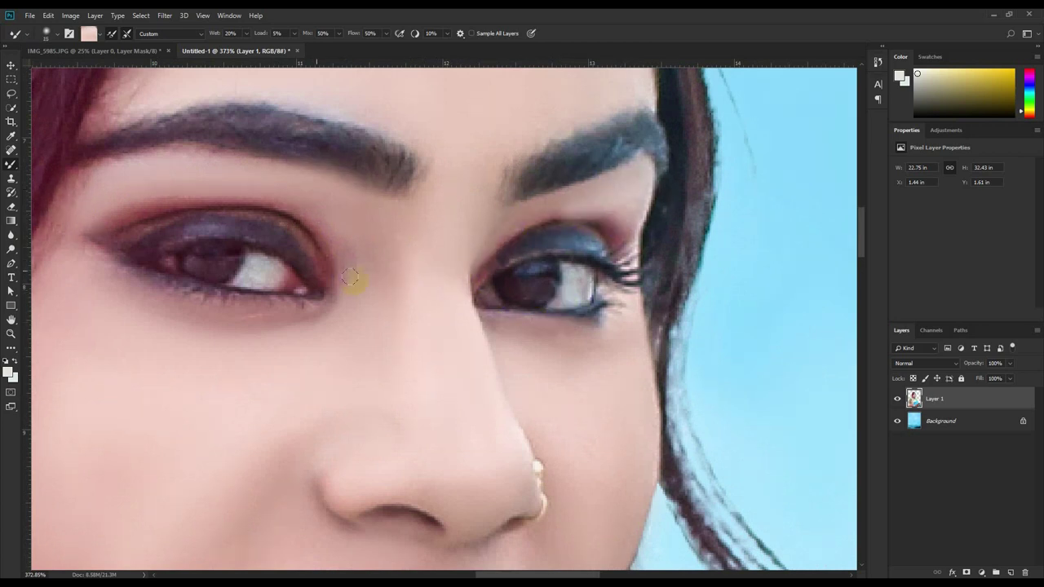
pyautogui.scroll(-5, 358, 283)
# Smooth the neck skin below the earring and blend stray hair strands on its left side.
pyautogui.scroll(5, 427, 306)
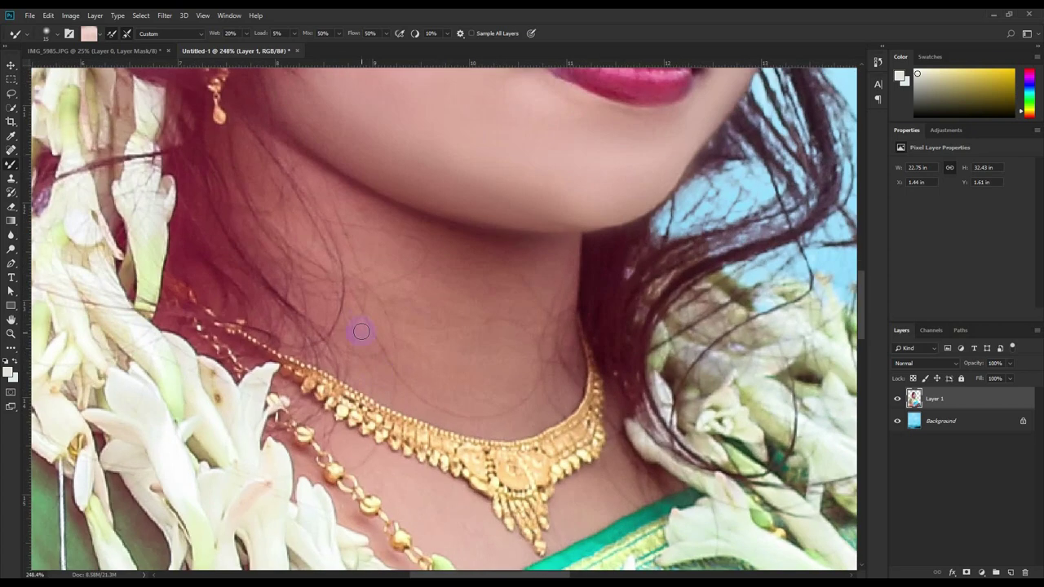
pyautogui.moveTo(238, 132); pyautogui.dragTo(457, 335)
pyautogui.moveTo(287, 208); pyautogui.dragTo(321, 273)
pyautogui.moveTo(269, 244); pyautogui.dragTo(473, 414)
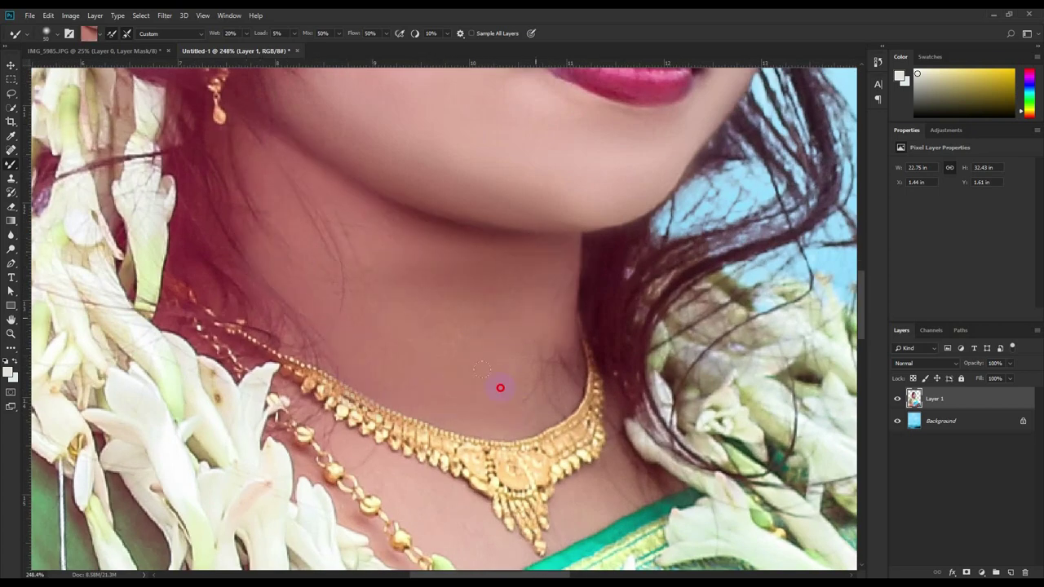
pyautogui.scroll(-1, 284, 256)
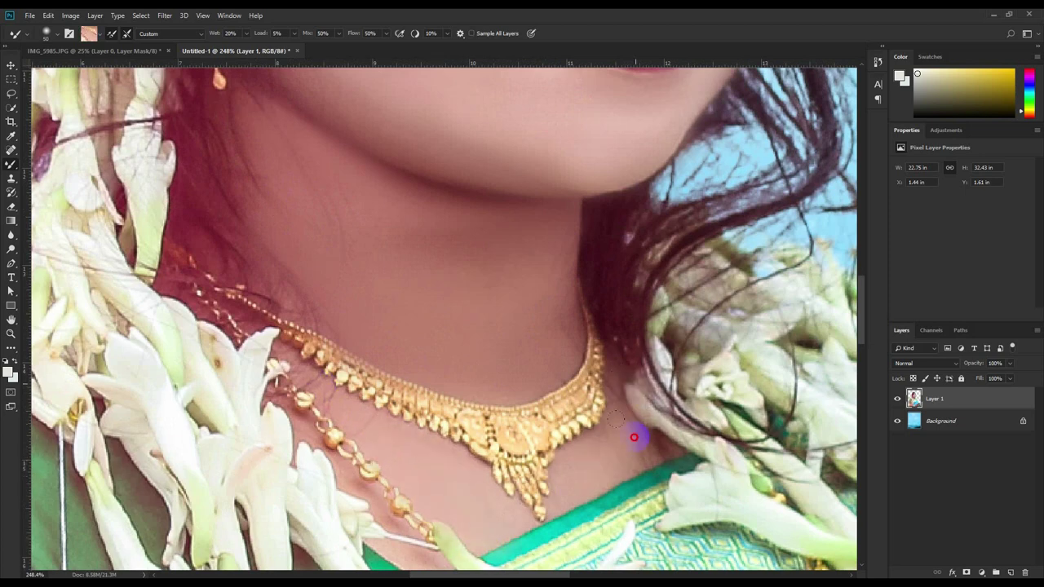
pyautogui.scroll(-5, 414, 212)
# Smooth the skin along the arm's edge next to the henna.
pyautogui.moveTo(414, 212)
pyautogui.mouseDown()
pyautogui.moveTo(408, 148)
pyautogui.moveTo(439, 135)
pyautogui.mouseUp()
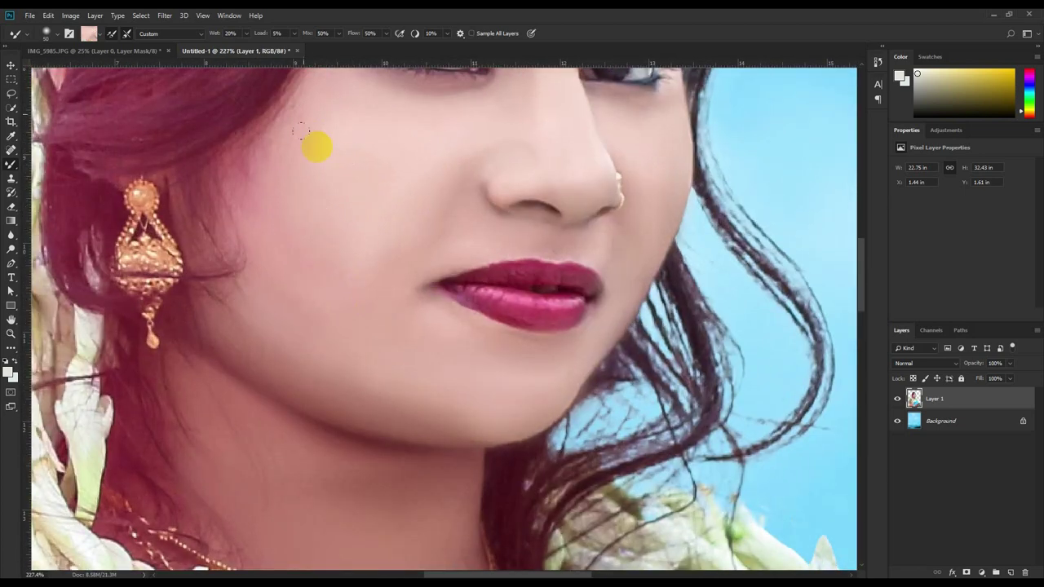
pyautogui.scroll(1, 664, 186)
pyautogui.scroll(1, 559, 116)
pyautogui.scroll(2, 522, 232)
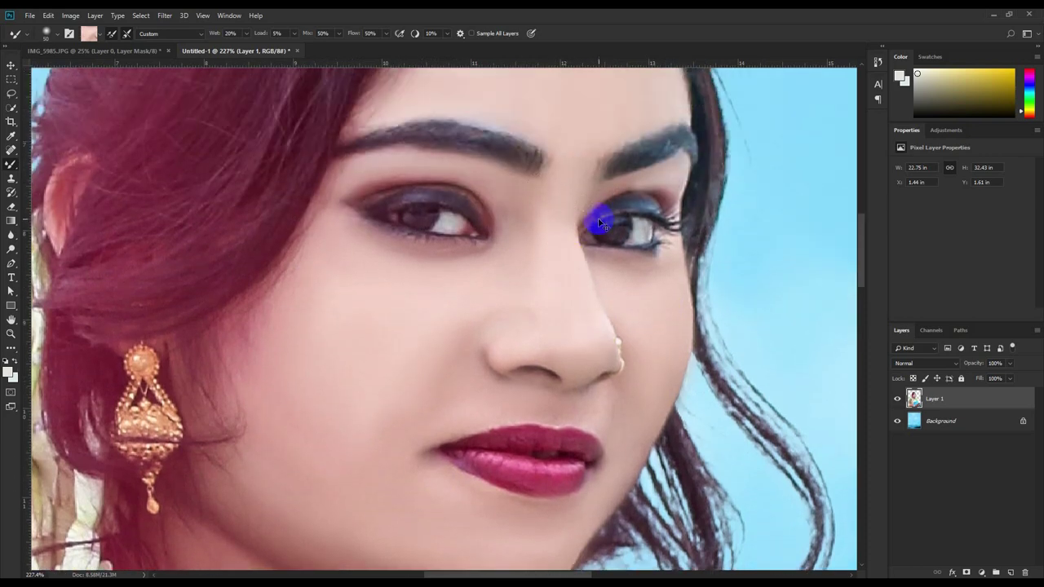
pyautogui.moveTo(599, 222); pyautogui.dragTo(517, 305)
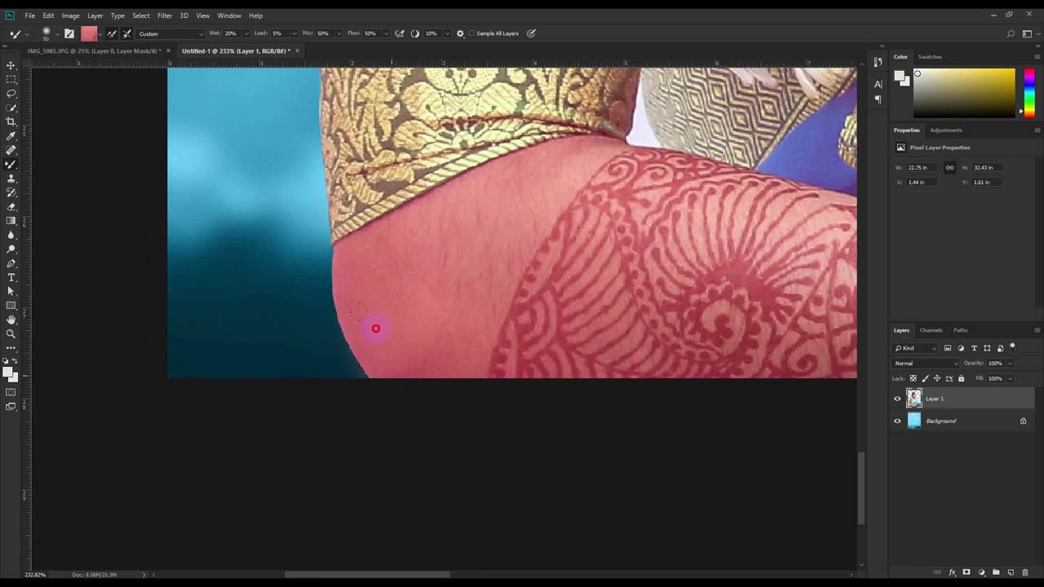
pyautogui.moveTo(386, 255); pyautogui.dragTo(443, 211)
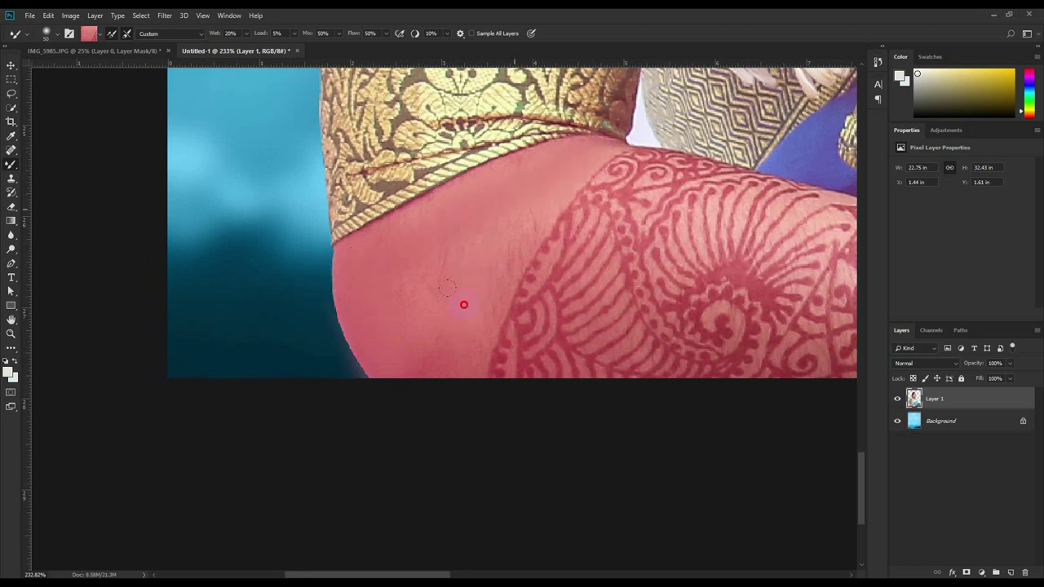
pyautogui.moveTo(584, 149); pyautogui.dragTo(441, 235)
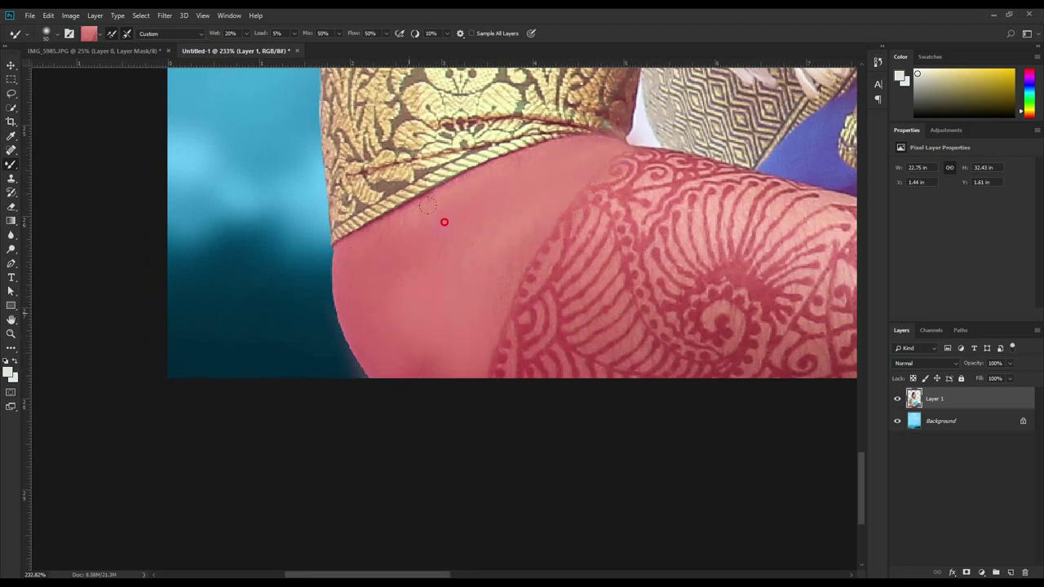
pyautogui.moveTo(559, 294)
pyautogui.mouseDown()
pyautogui.moveTo(430, 256)
pyautogui.moveTo(634, 308)
pyautogui.moveTo(345, 378)
pyautogui.moveTo(548, 367)
pyautogui.mouseUp()
pyautogui.scroll(-5, 548, 367)
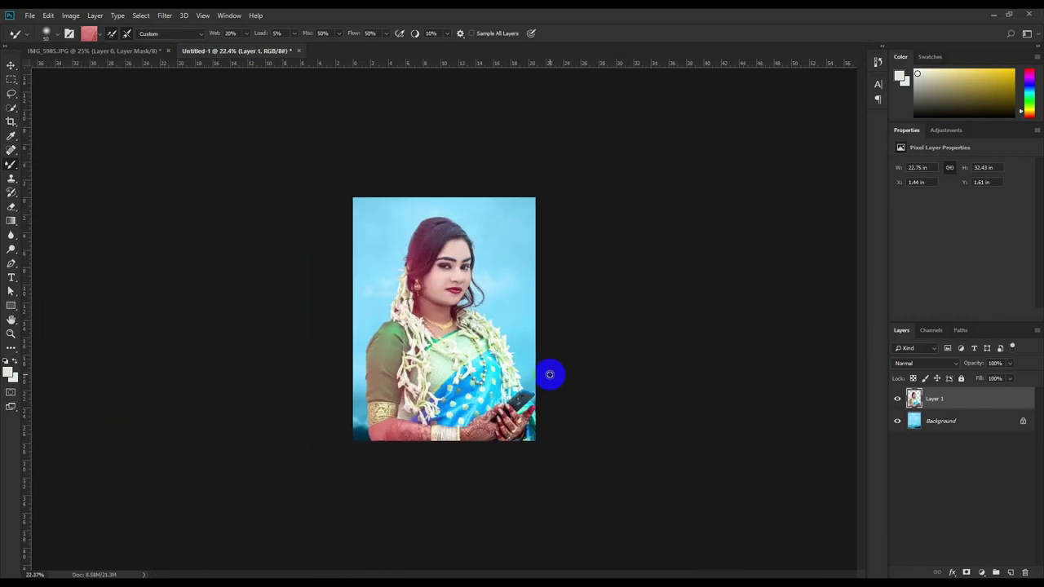
# Add a Camera Raw radial filter to the Background, lowering exposure and clarity outside the centre ellipse.
pyautogui.scroll(3, 548, 367)
pyautogui.click(10, 67)
pyautogui.scroll(-1, 606, 263)
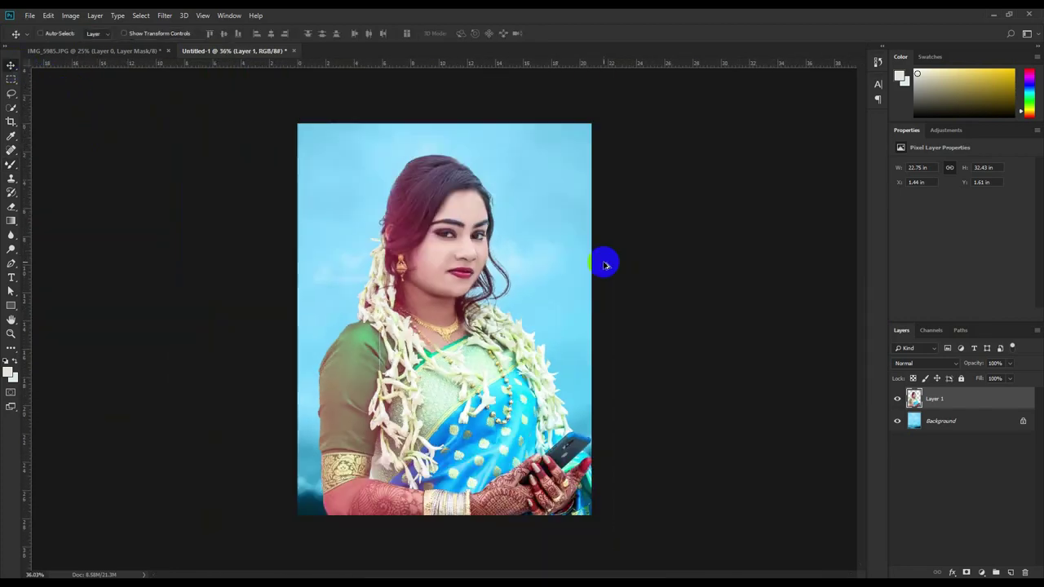
pyautogui.click(969, 418)
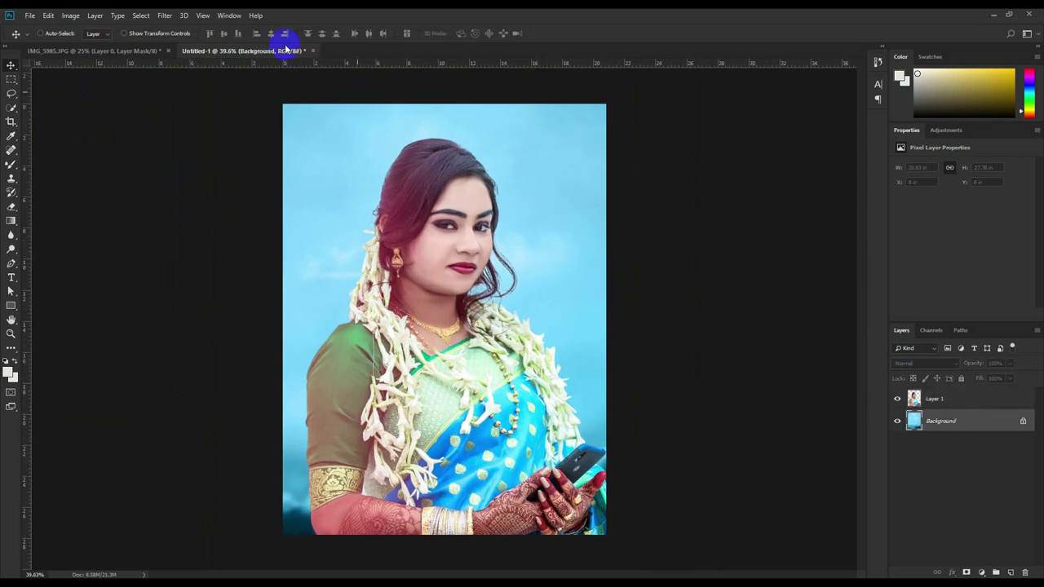
pyautogui.click(167, 15)
pyautogui.click(176, 82)
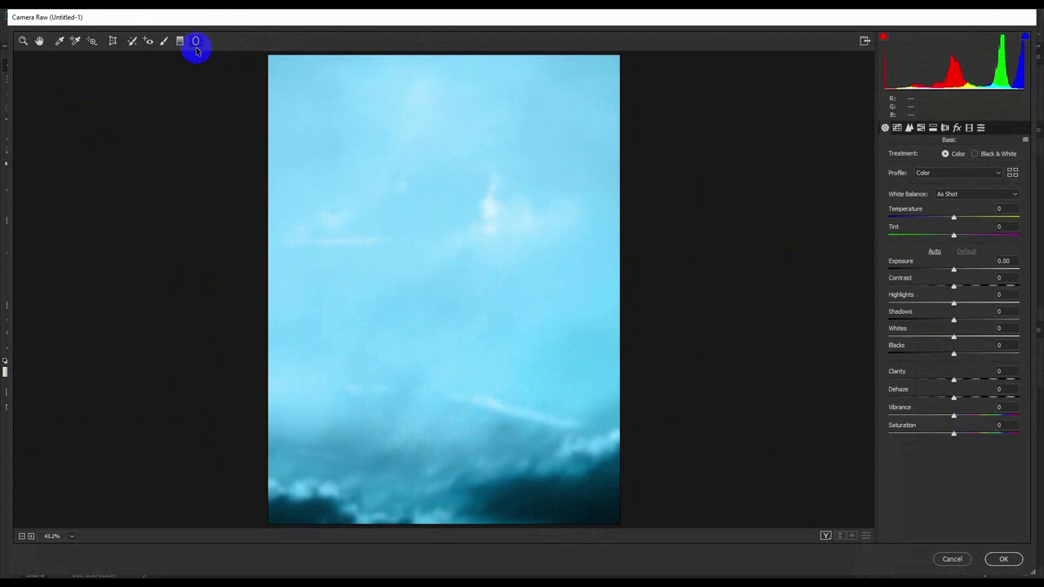
pyautogui.click(196, 41)
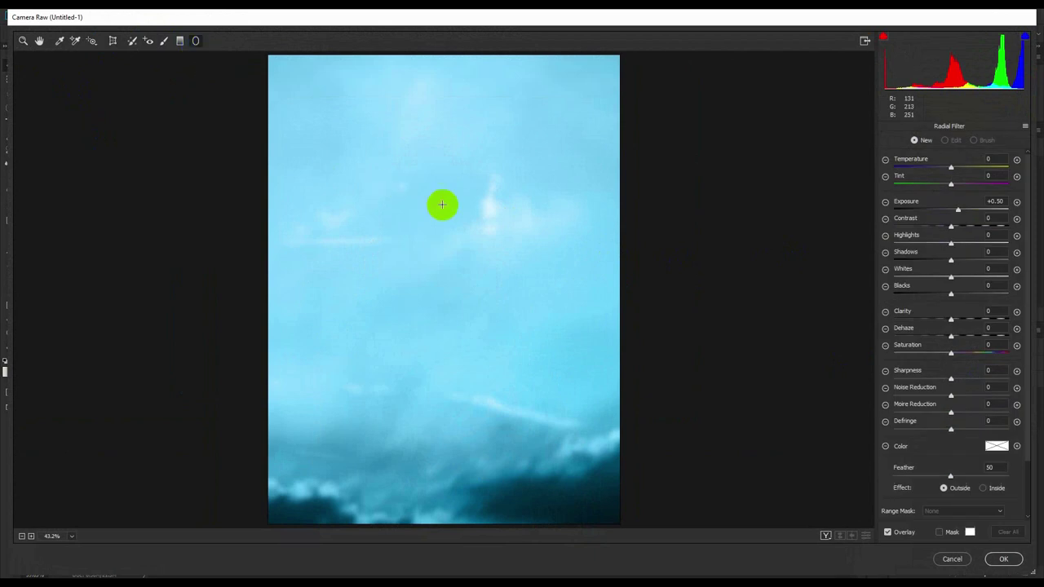
pyautogui.moveTo(452, 256); pyautogui.dragTo(580, 400)
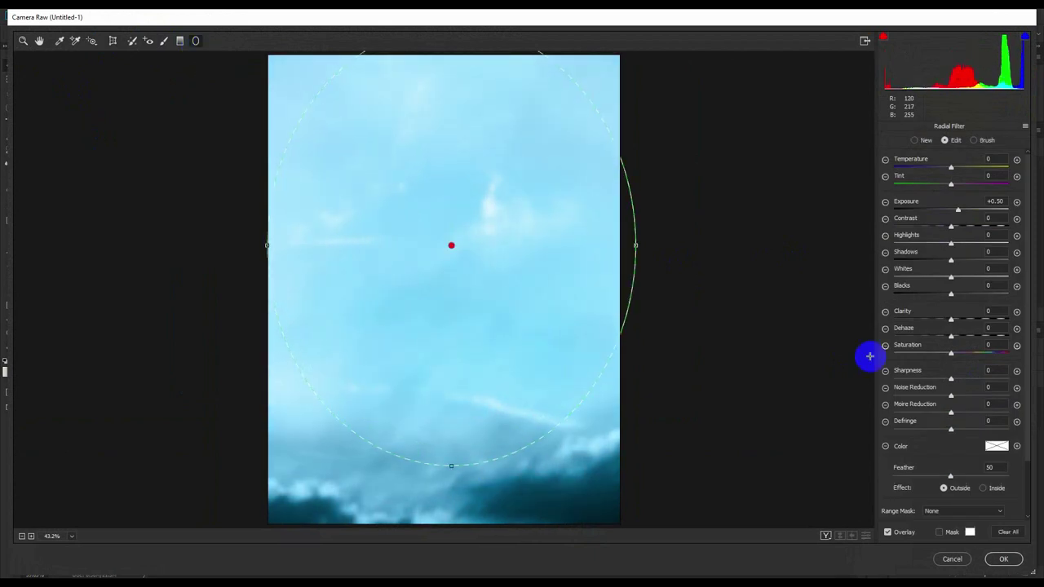
pyautogui.moveTo(958, 212); pyautogui.dragTo(911, 214)
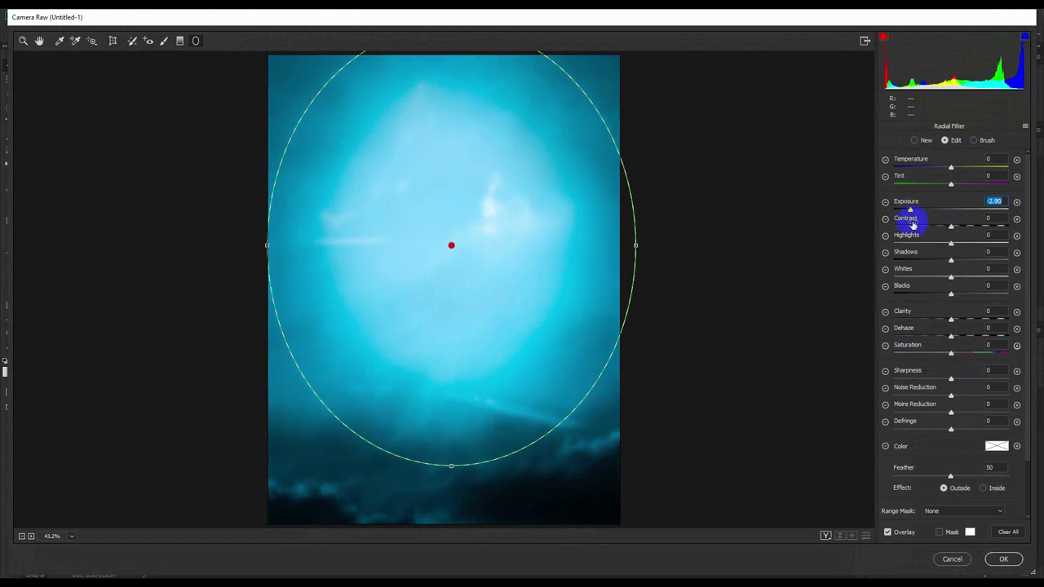
pyautogui.moveTo(953, 322)
pyautogui.mouseDown()
pyautogui.moveTo(989, 334)
pyautogui.moveTo(961, 340)
pyautogui.mouseUp()
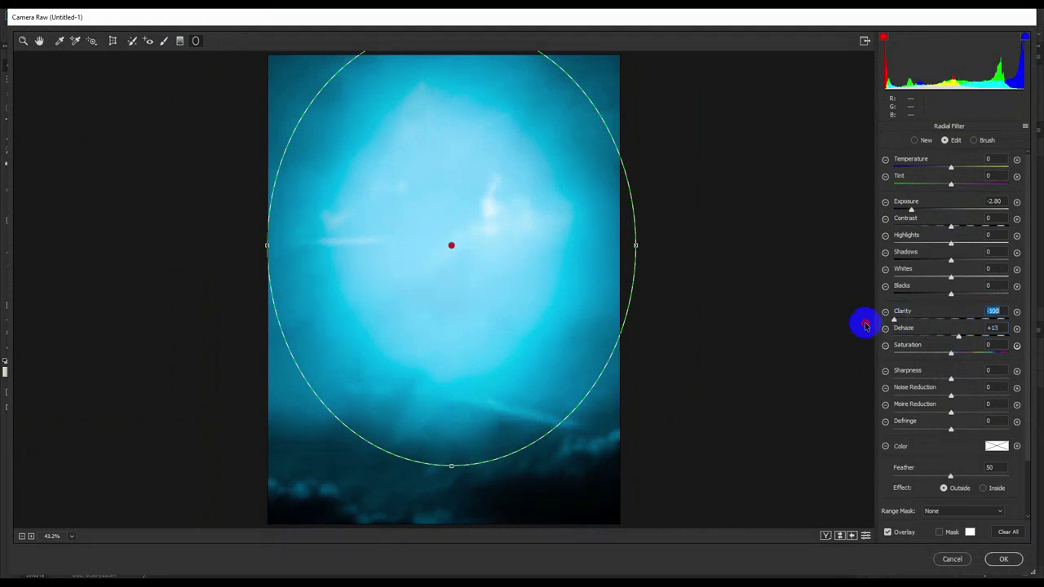
# Apply the vignette, compare before and after, and select Layer 1.
pyautogui.click(1001, 556)
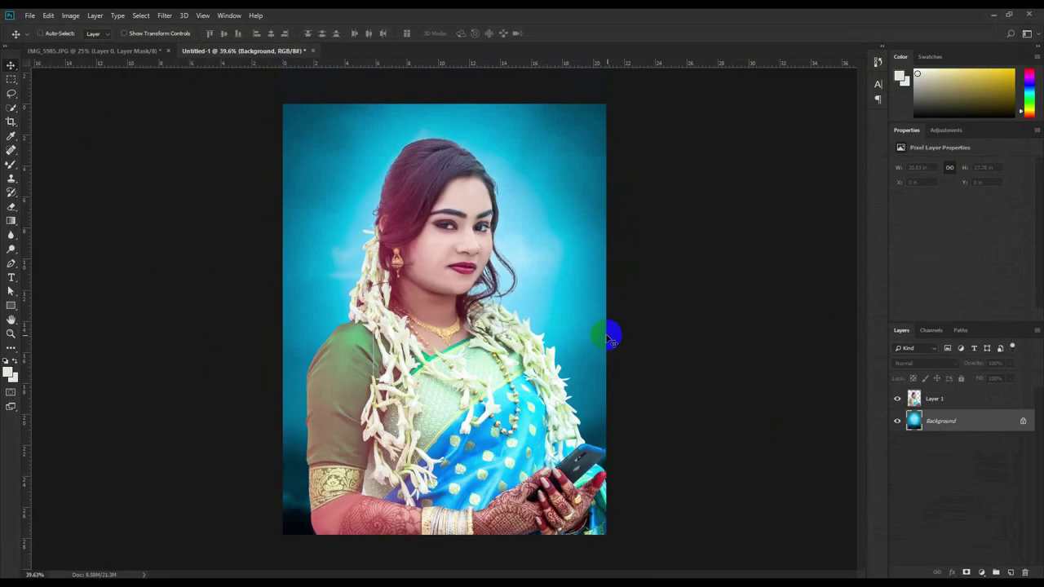
pyautogui.hotkey('ctrl', 'z')
pyautogui.hotkey('ctrl', 'z')
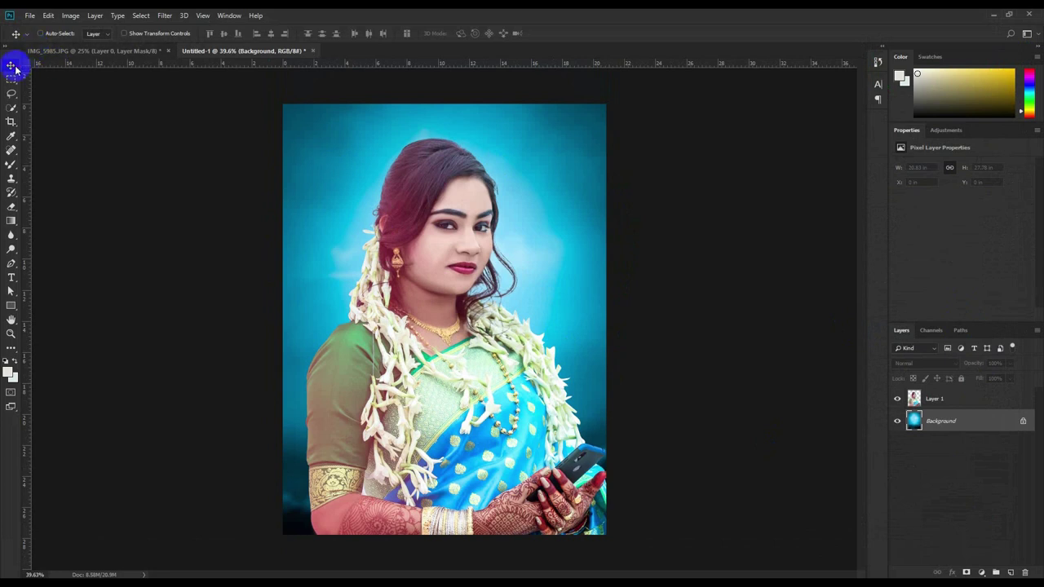
pyautogui.keyDown('alt'); pyautogui.scroll(1, 443, 252); pyautogui.keyUp('alt')
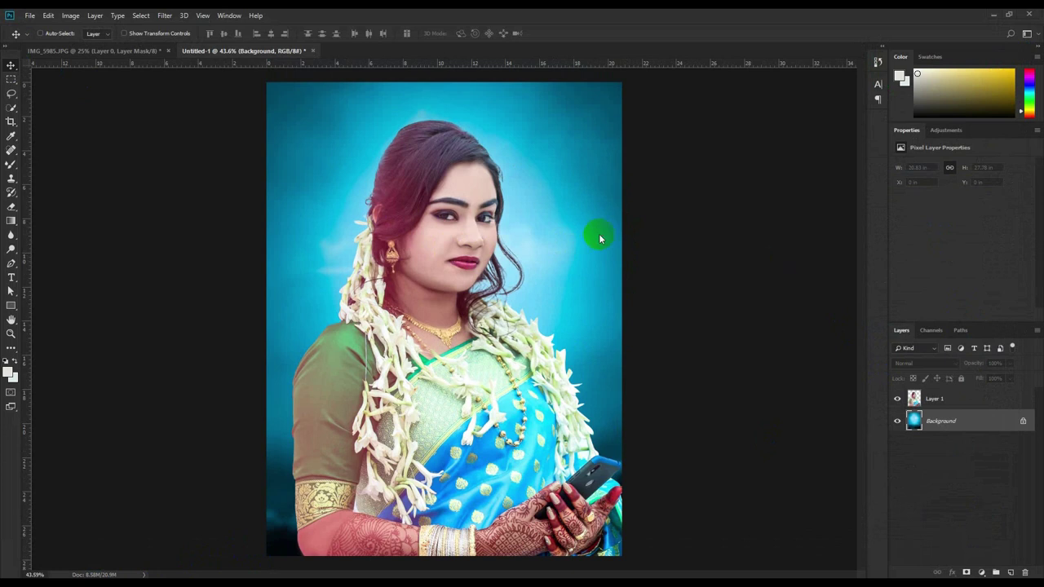
pyautogui.click(987, 397)
# Paste the sparkle image as Layer 2 below the woman and rotate it 90° to vertical.
pyautogui.hotkey('ctrl', 'v')
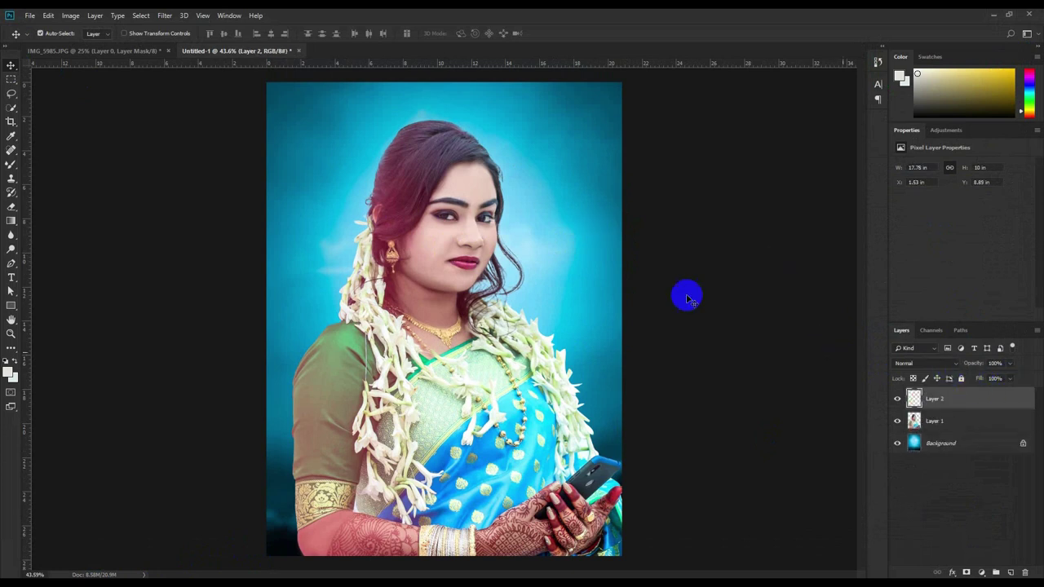
pyautogui.moveTo(551, 267); pyautogui.dragTo(560, 276)
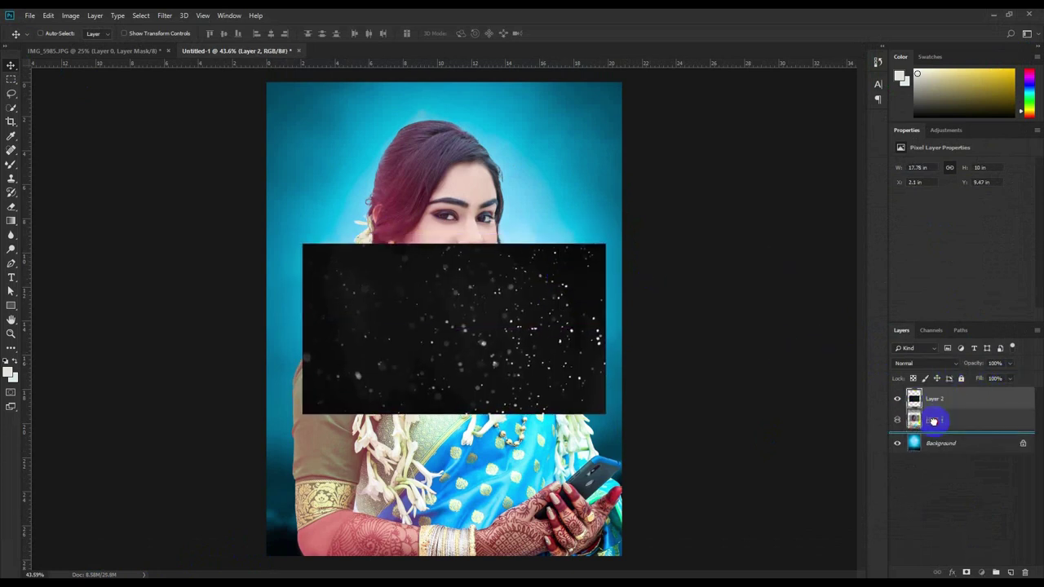
pyautogui.moveTo(934, 402); pyautogui.dragTo(916, 416)
pyautogui.hotkey('ctrl', 't')
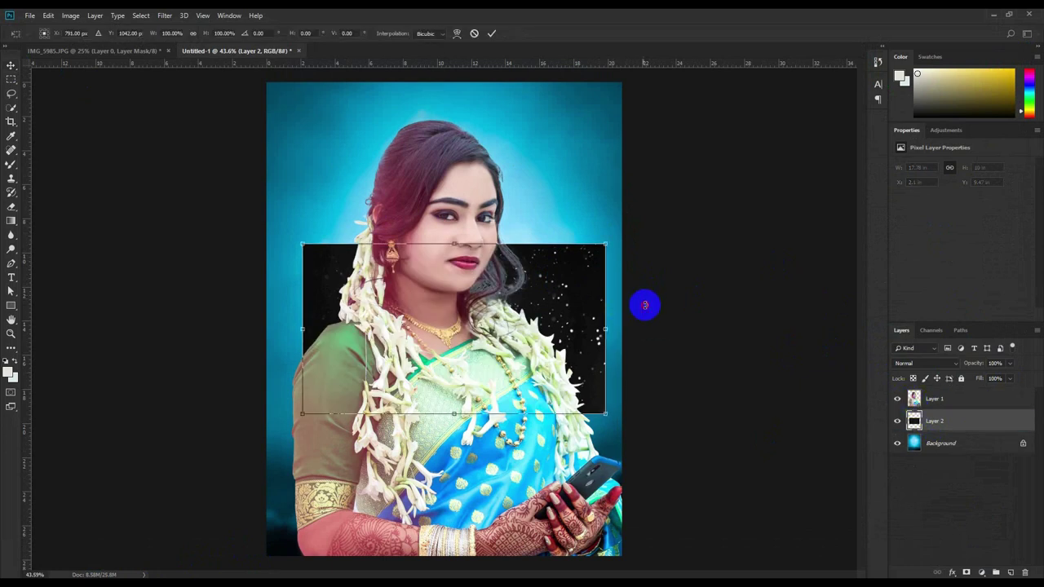
pyautogui.moveTo(644, 304)
pyautogui.mouseDown()
pyautogui.moveTo(531, 183)
pyautogui.moveTo(633, 174)
pyautogui.moveTo(580, 185)
pyautogui.mouseUp()
# Set the sparkle layer to Screen blend mode and enlarge it to cover the canvas.
pyautogui.click(950, 365)
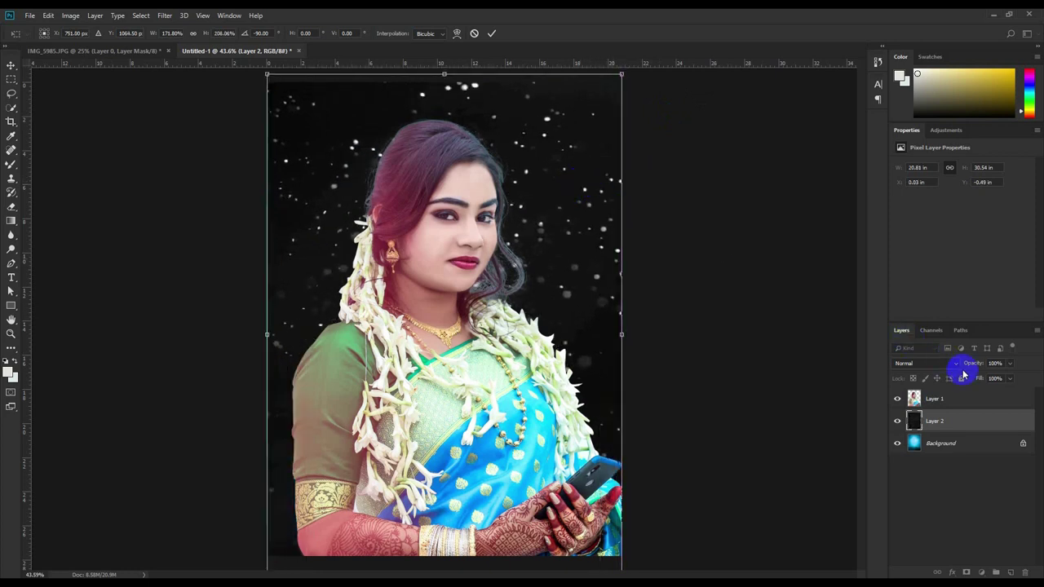
pyautogui.click(903, 182)
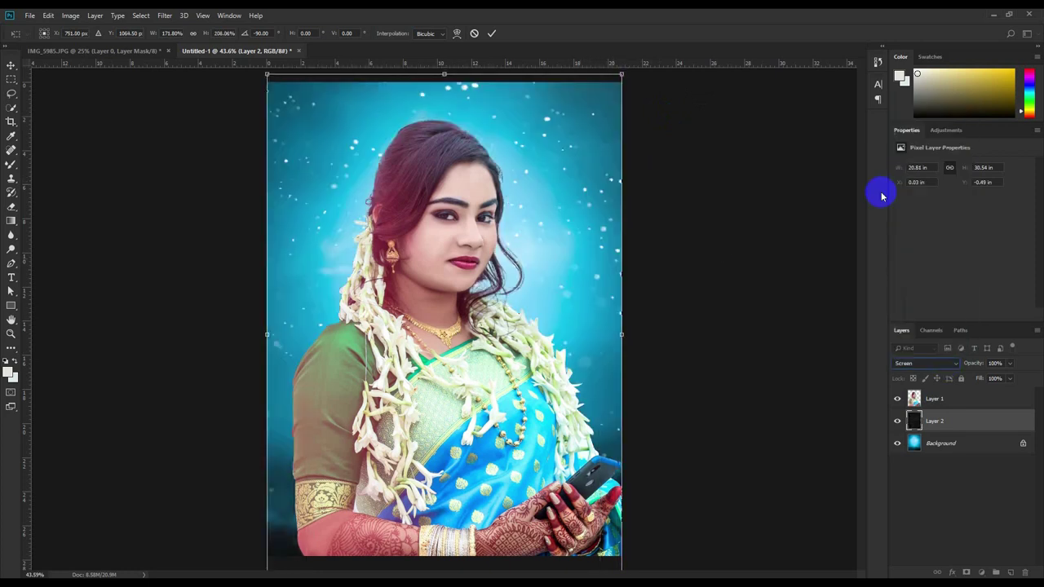
pyautogui.scroll(-2, 503, 509)
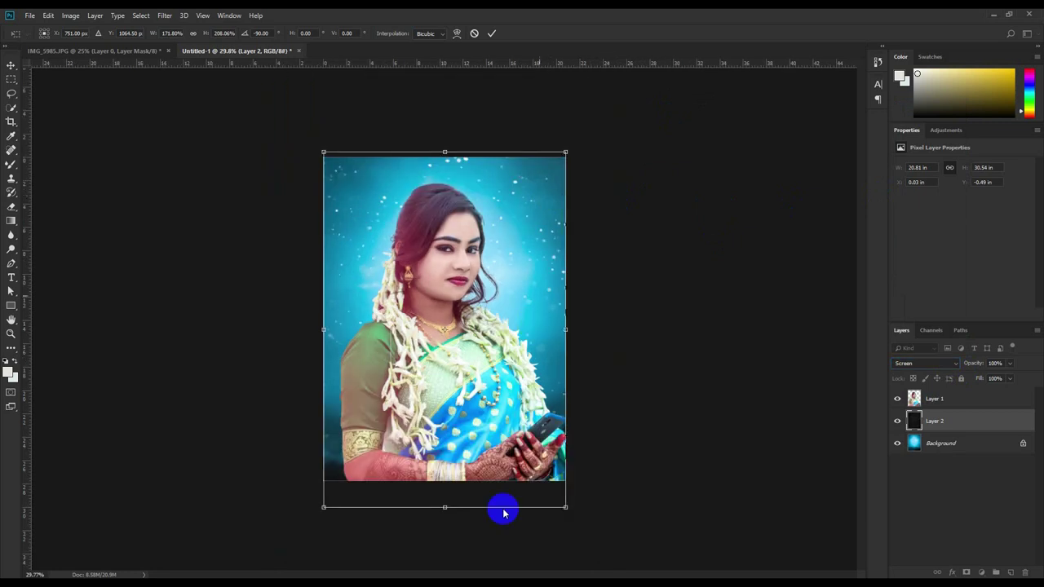
pyautogui.moveTo(567, 507); pyautogui.dragTo(624, 564)
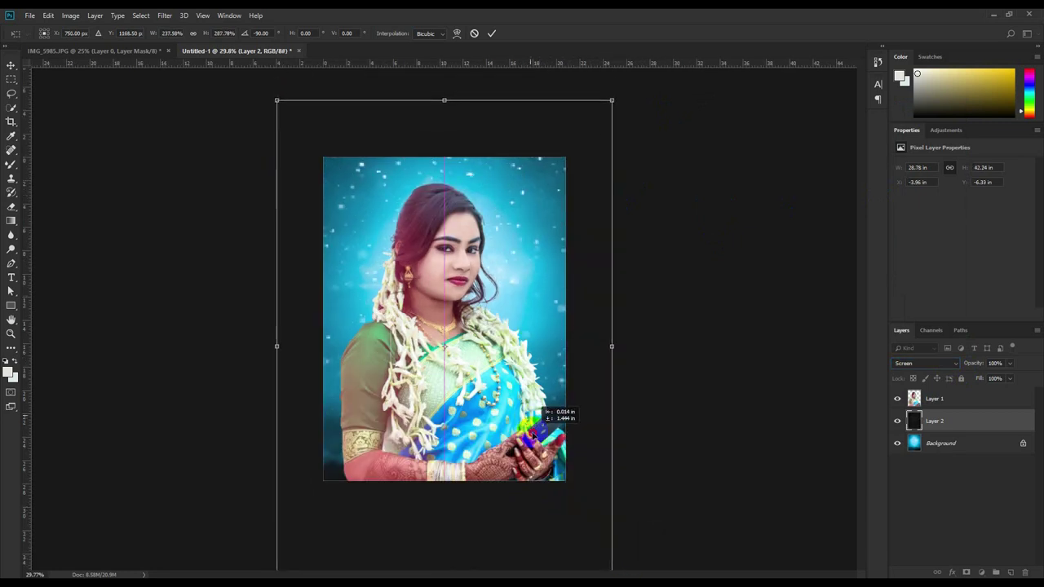
pyautogui.press('Return')
pyautogui.click(492, 33)
pyautogui.scroll(1, 494, 82)
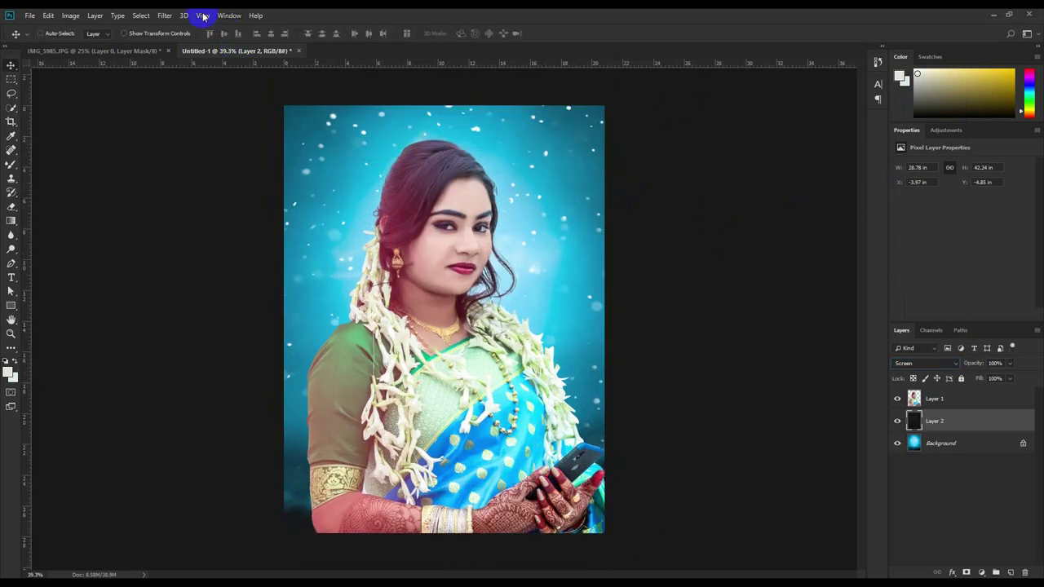
# Soften the sparkles with a 4.2-pixel Gaussian Blur and reposition them slightly.
pyautogui.click(164, 16)
pyautogui.click(314, 180)
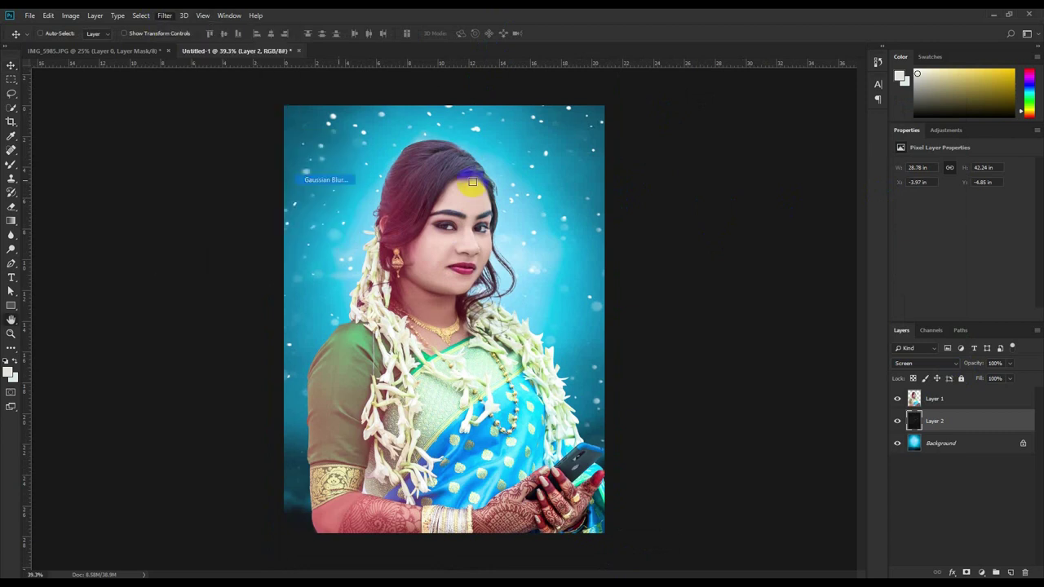
pyautogui.moveTo(472, 299); pyautogui.dragTo(464, 298)
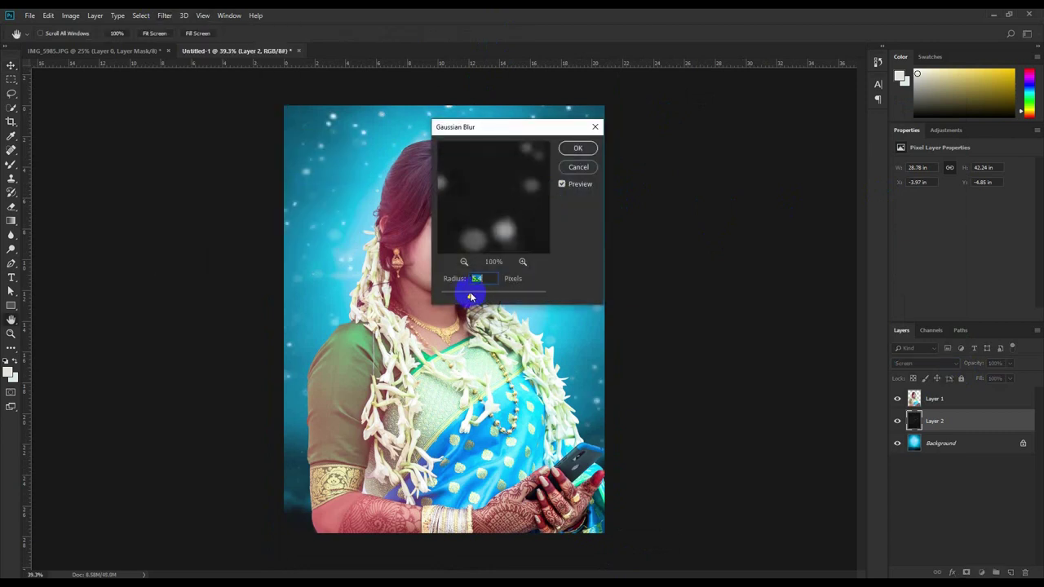
pyautogui.click(578, 151)
pyautogui.scroll(1, 465, 259)
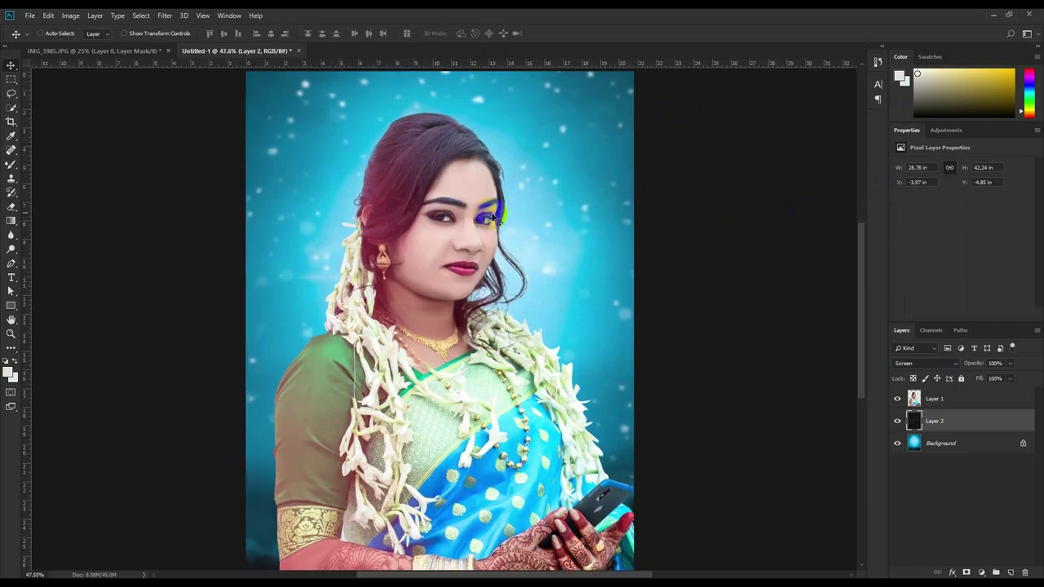
pyautogui.moveTo(498, 216); pyautogui.dragTo(505, 216)
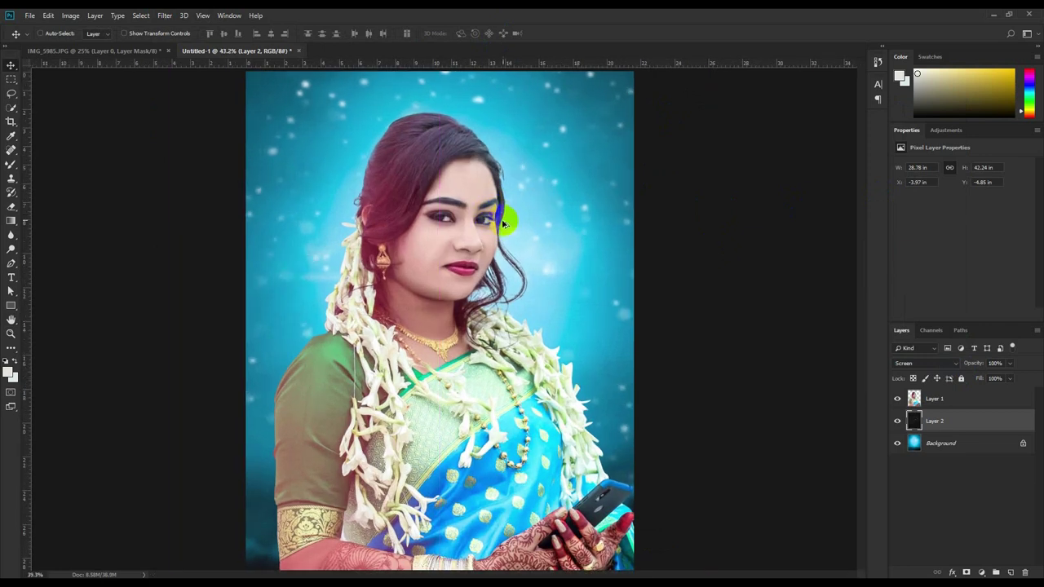
pyautogui.scroll(-2, 502, 219)
pyautogui.scroll(1, 497, 351)
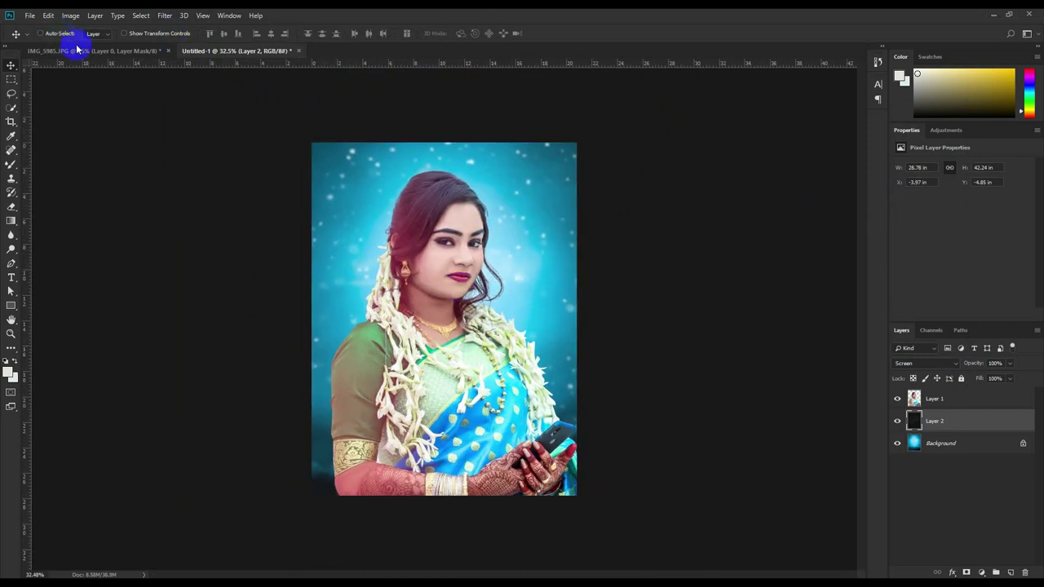
# In IMG_5985.JPG, convert the cut-out layer to a smart object, then rasterize it.
pyautogui.click(78, 51)
pyautogui.rightClick(972, 405)
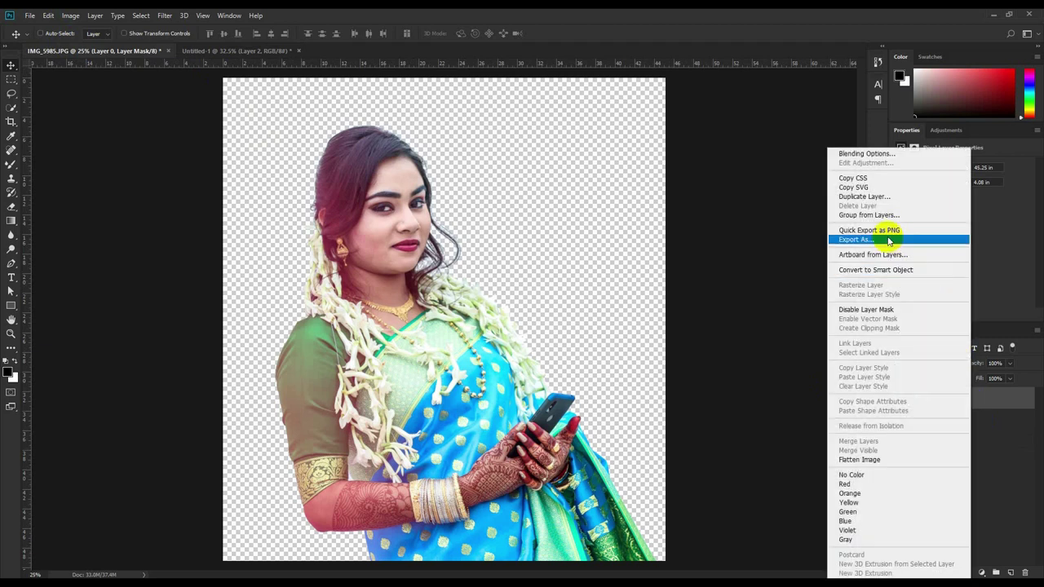
pyautogui.click(885, 269)
pyautogui.rightClick(968, 398)
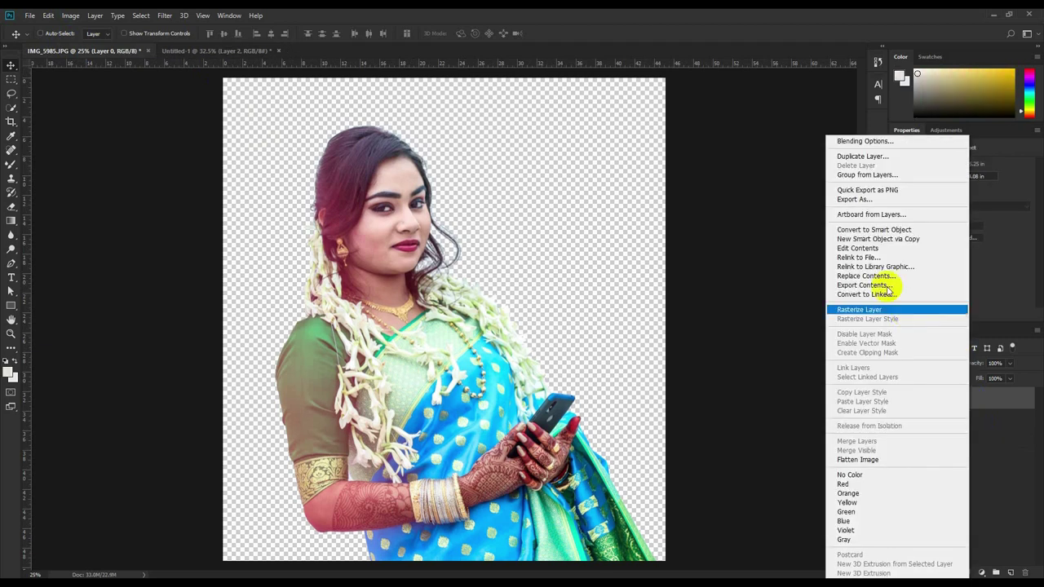
pyautogui.click(864, 310)
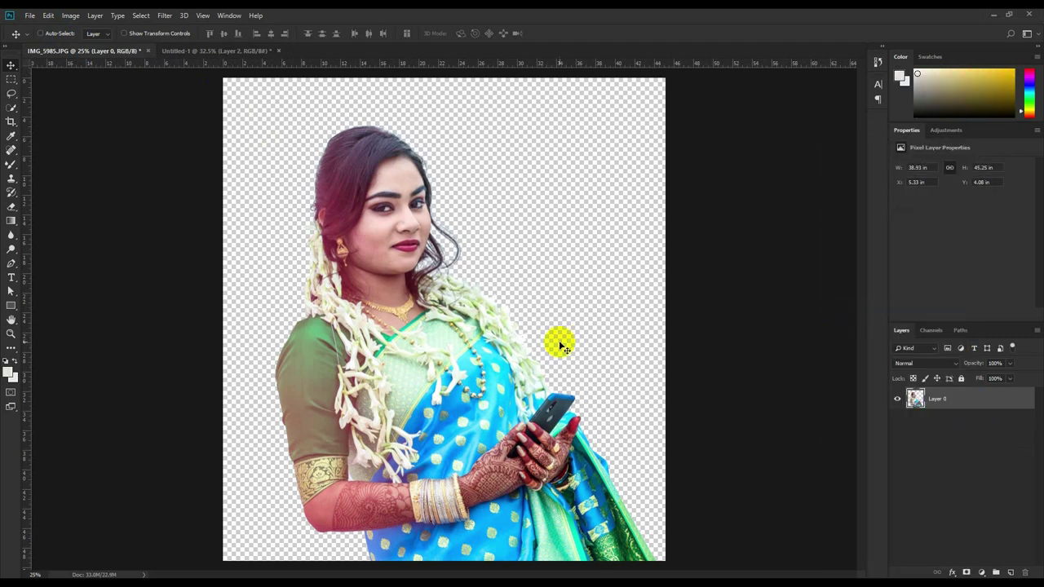
# Lasso a piece of sari cloth and drag it into Untitled-1 as Layer 3 above the woman.
pyautogui.click(15, 96)
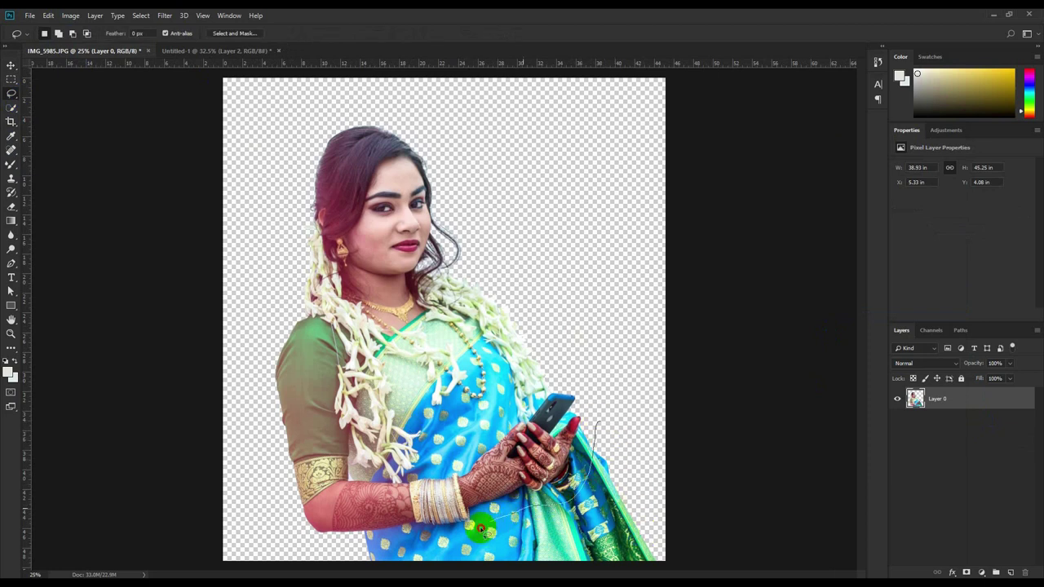
pyautogui.moveTo(596, 422); pyautogui.dragTo(699, 530)
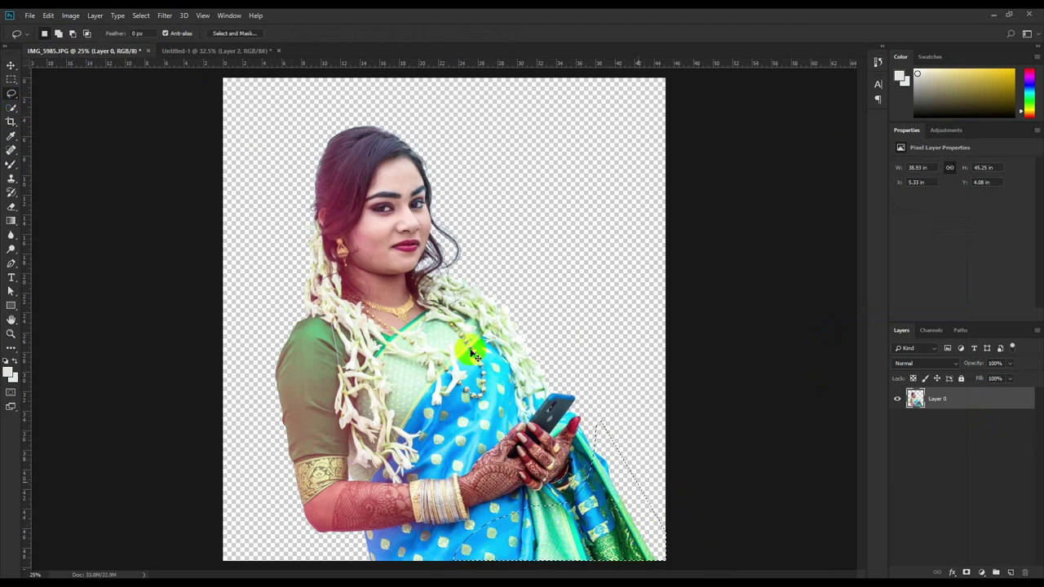
pyautogui.click(234, 51)
pyautogui.moveTo(471, 261); pyautogui.dragTo(492, 277)
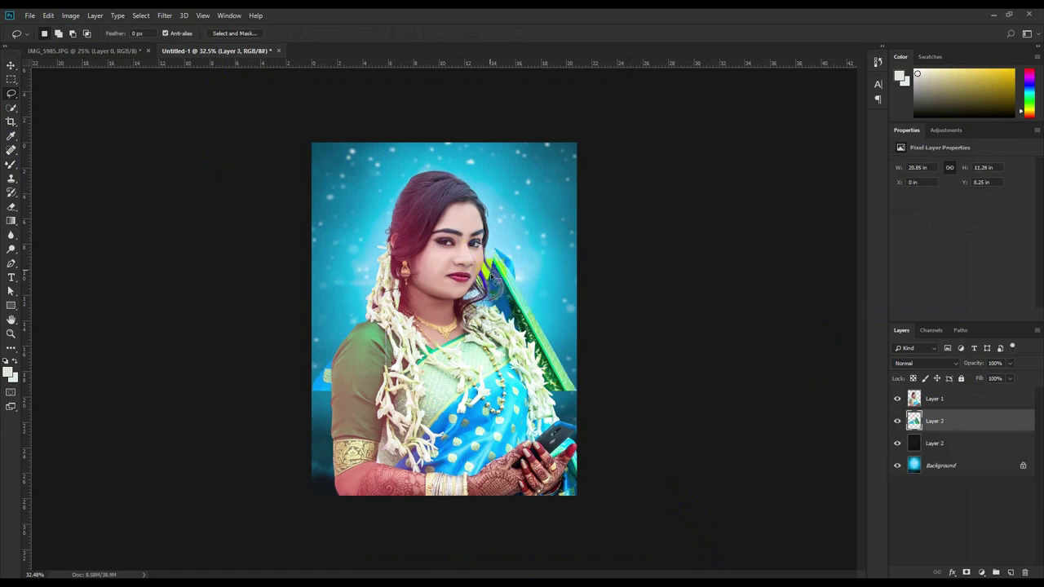
pyautogui.moveTo(946, 418); pyautogui.dragTo(947, 392)
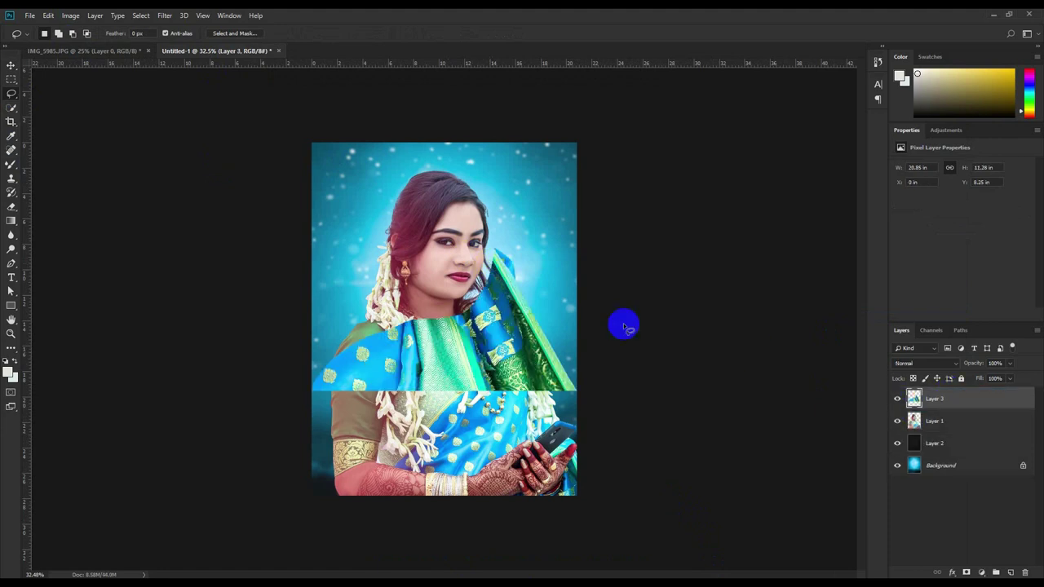
# Move the sari piece down, then enlarge and rotate it across the bottom of the portrait.
pyautogui.click(10, 66)
pyautogui.moveTo(442, 286); pyautogui.dragTo(456, 428)
pyautogui.hotkey('ctrl', 't')
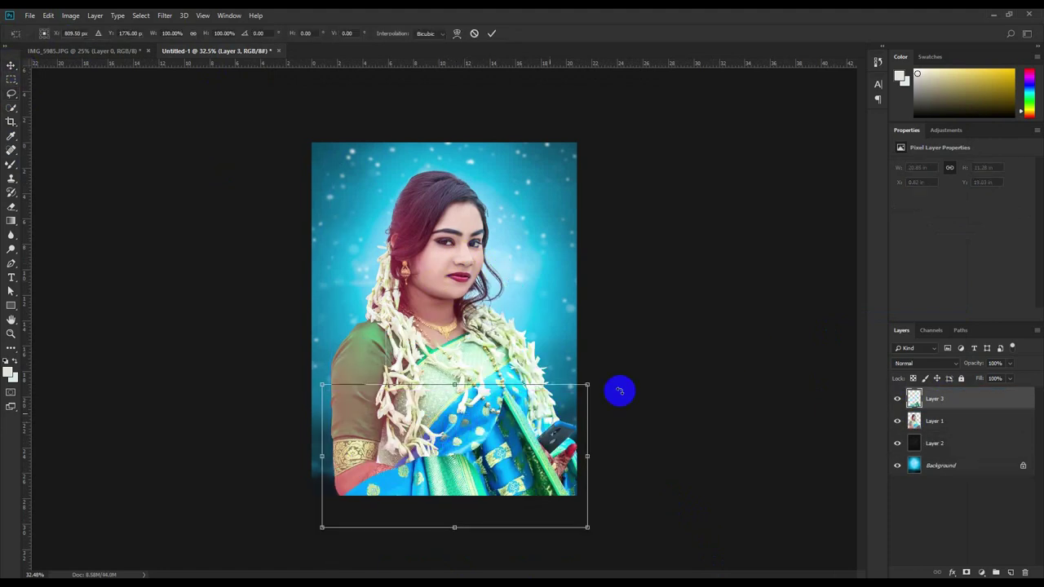
pyautogui.moveTo(620, 391); pyautogui.dragTo(715, 475)
pyautogui.moveTo(622, 450)
pyautogui.mouseDown()
pyautogui.moveTo(699, 456)
pyautogui.moveTo(765, 481)
pyautogui.moveTo(738, 473)
pyautogui.mouseUp()
pyautogui.moveTo(478, 466); pyautogui.dragTo(460, 451)
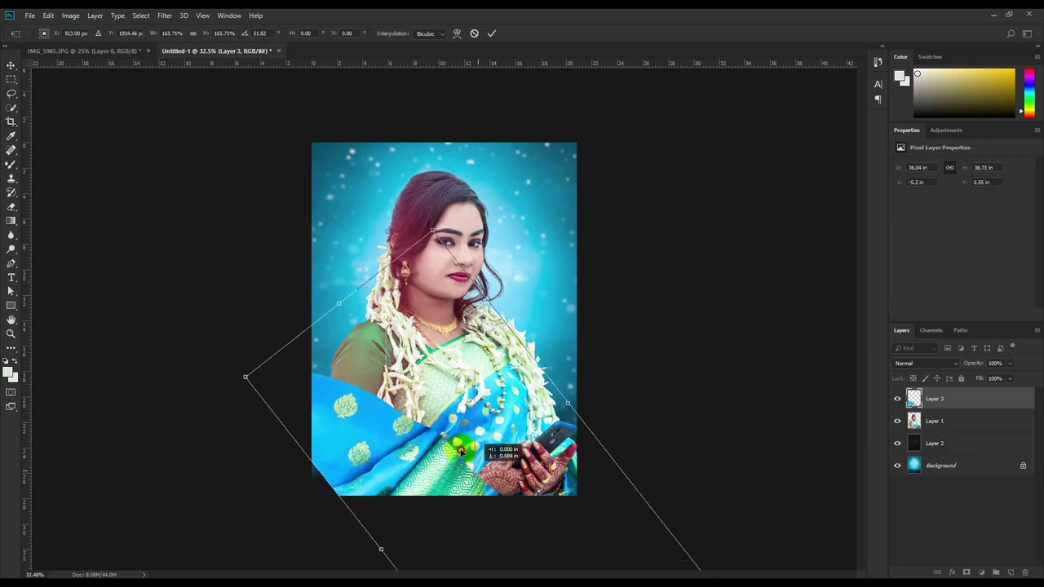
pyautogui.moveTo(704, 400)
pyautogui.mouseDown()
pyautogui.moveTo(605, 249)
pyautogui.moveTo(606, 400)
pyautogui.moveTo(685, 564)
pyautogui.mouseUp()
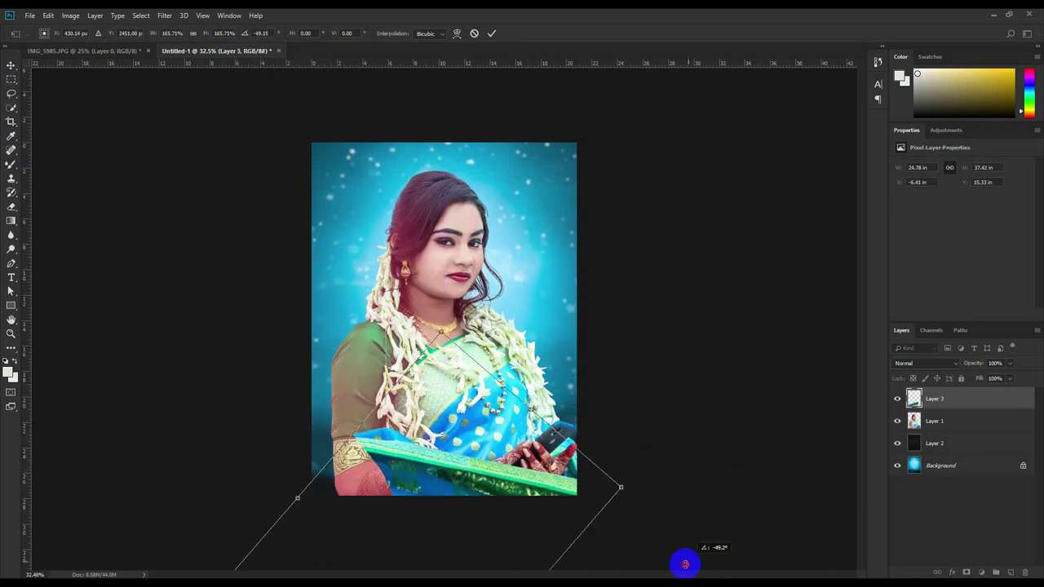
pyautogui.moveTo(621, 487); pyautogui.dragTo(634, 465)
pyautogui.moveTo(385, 445)
pyautogui.mouseDown()
pyautogui.moveTo(501, 492)
pyautogui.moveTo(568, 484)
pyautogui.moveTo(655, 445)
pyautogui.moveTo(717, 466)
pyautogui.mouseUp()
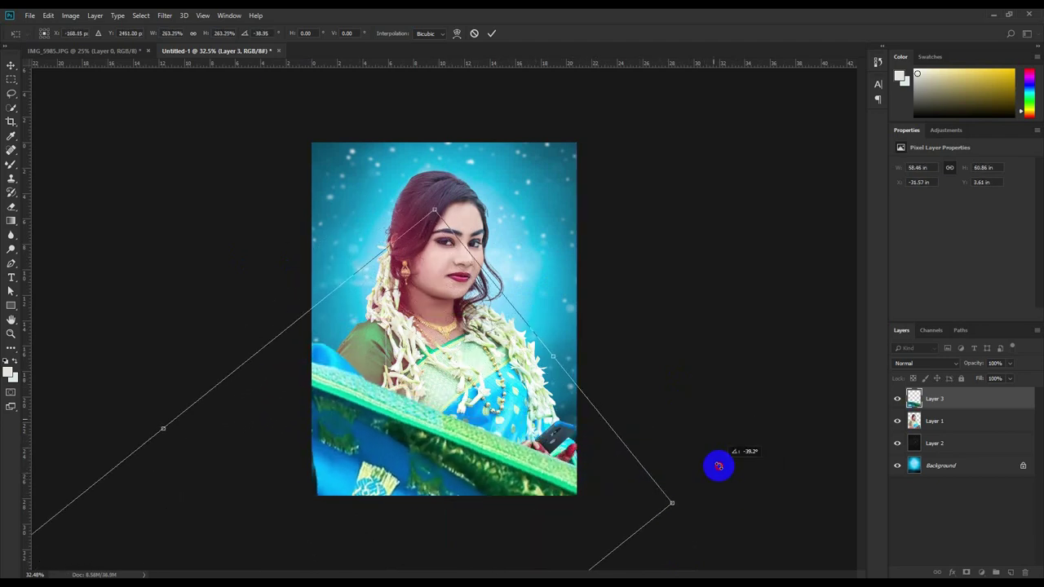
pyautogui.moveTo(311, 433)
pyautogui.mouseDown()
pyautogui.moveTo(413, 504)
pyautogui.moveTo(437, 496)
pyautogui.mouseUp()
# Warp the sari strip into a curved swirl and commit the transform.
pyautogui.rightClick(470, 445)
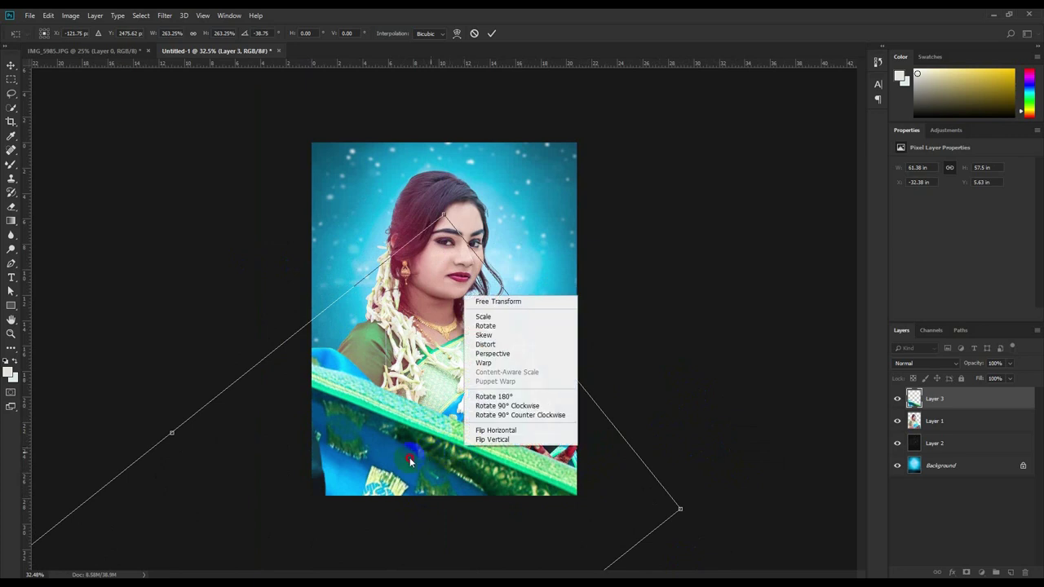
pyautogui.rightClick(410, 461)
pyautogui.click(432, 360)
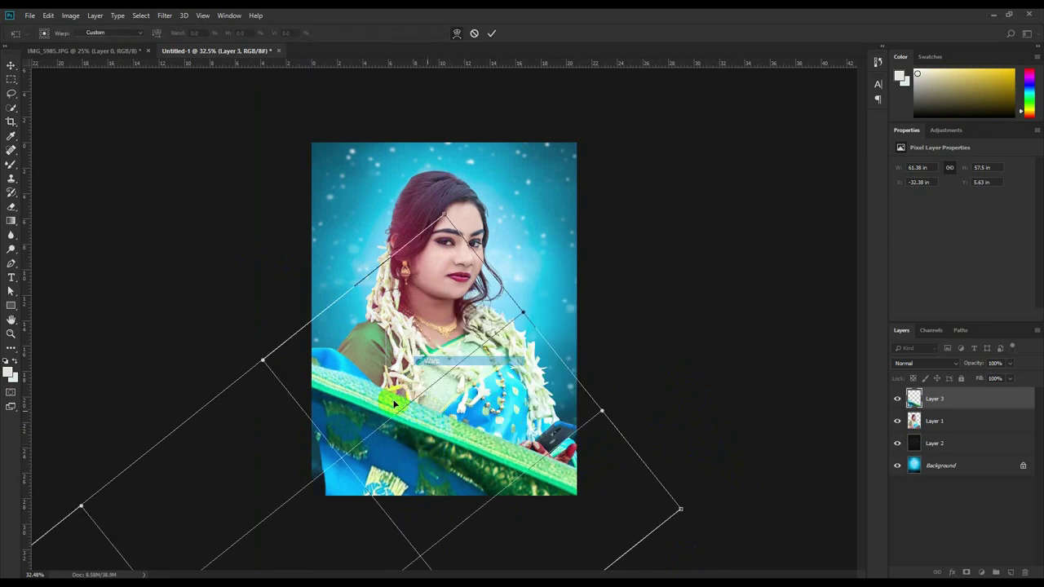
pyautogui.moveTo(383, 452)
pyautogui.mouseDown()
pyautogui.moveTo(384, 484)
pyautogui.moveTo(308, 404)
pyautogui.moveTo(381, 414)
pyautogui.mouseUp()
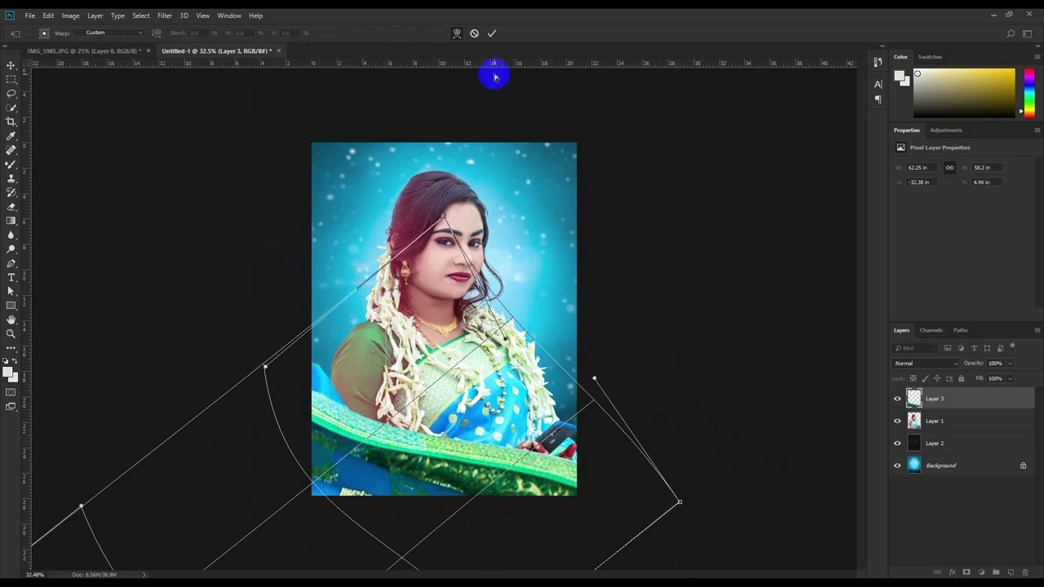
pyautogui.click(492, 33)
# Nudge the woman's layer up slightly, then crop Layer 3 to the canvas bounds.
pyautogui.click(938, 418)
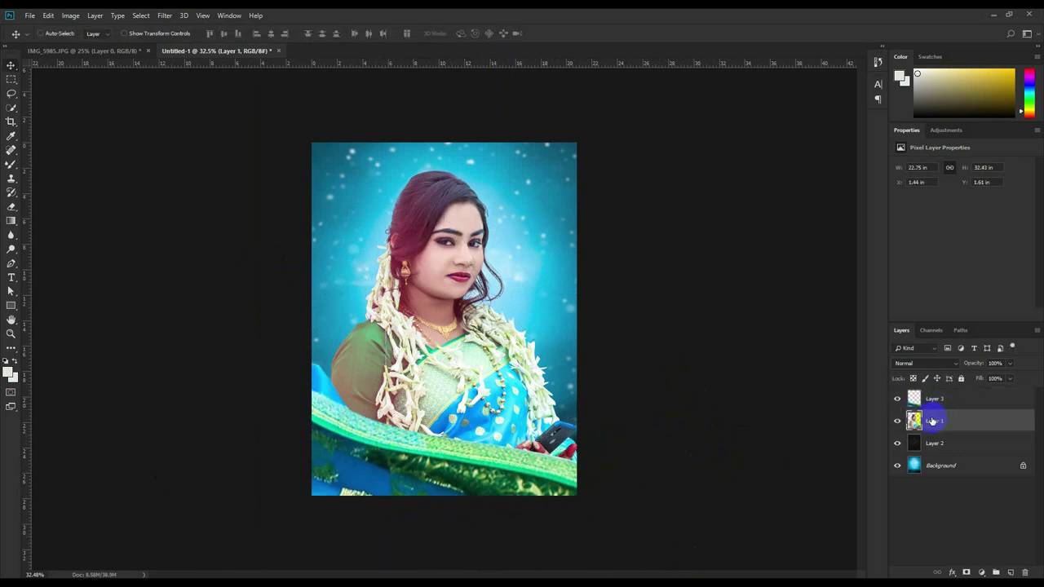
pyautogui.moveTo(589, 329)
pyautogui.mouseDown()
pyautogui.moveTo(590, 310)
pyautogui.moveTo(557, 322)
pyautogui.mouseUp()
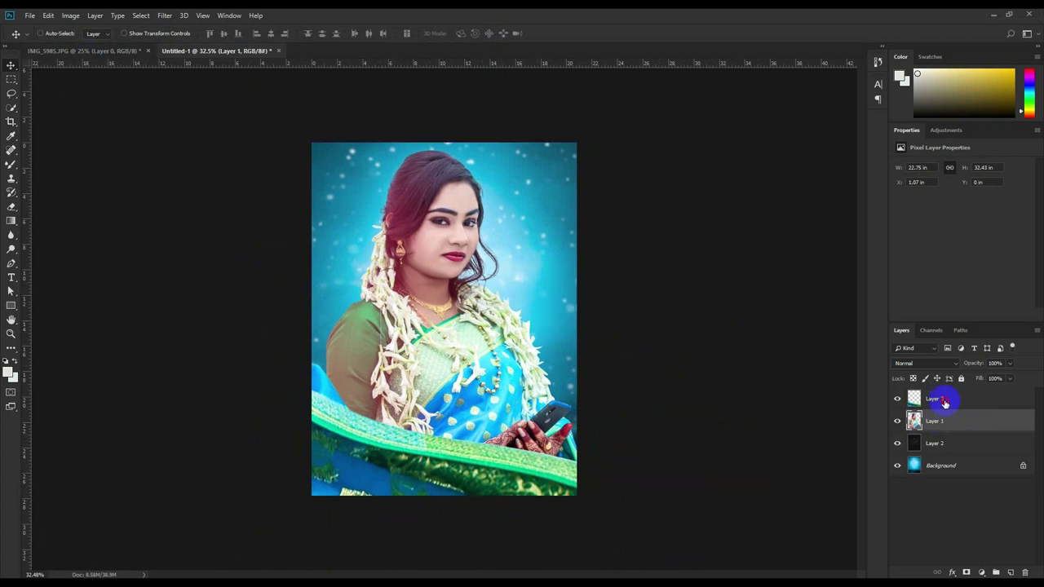
pyautogui.click(943, 401)
pyautogui.click(11, 122)
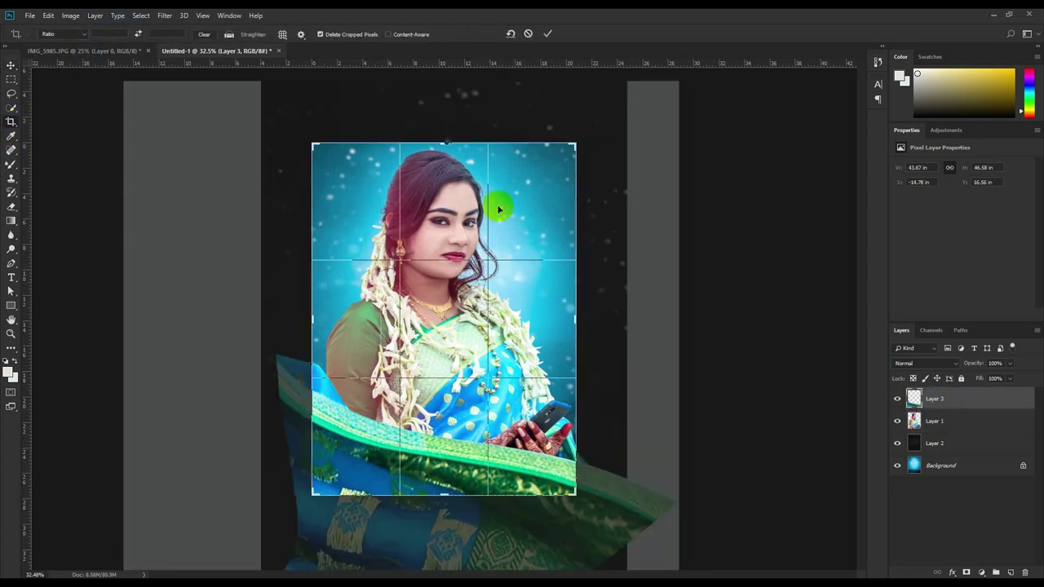
pyautogui.click(545, 33)
pyautogui.click(11, 67)
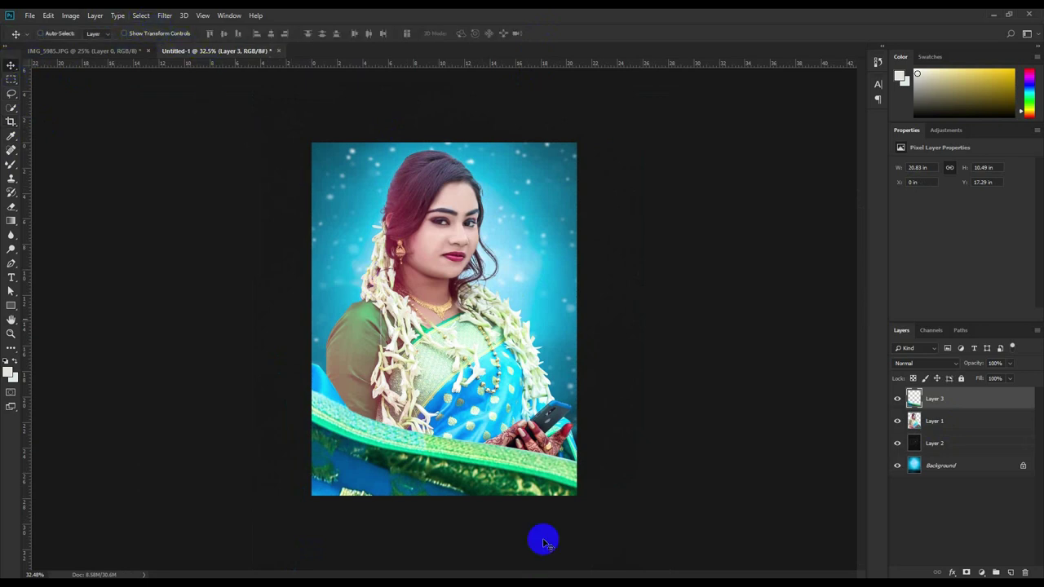
# Soften the sari swirl with a Gaussian Blur.
pyautogui.scroll(1, 493, 444)
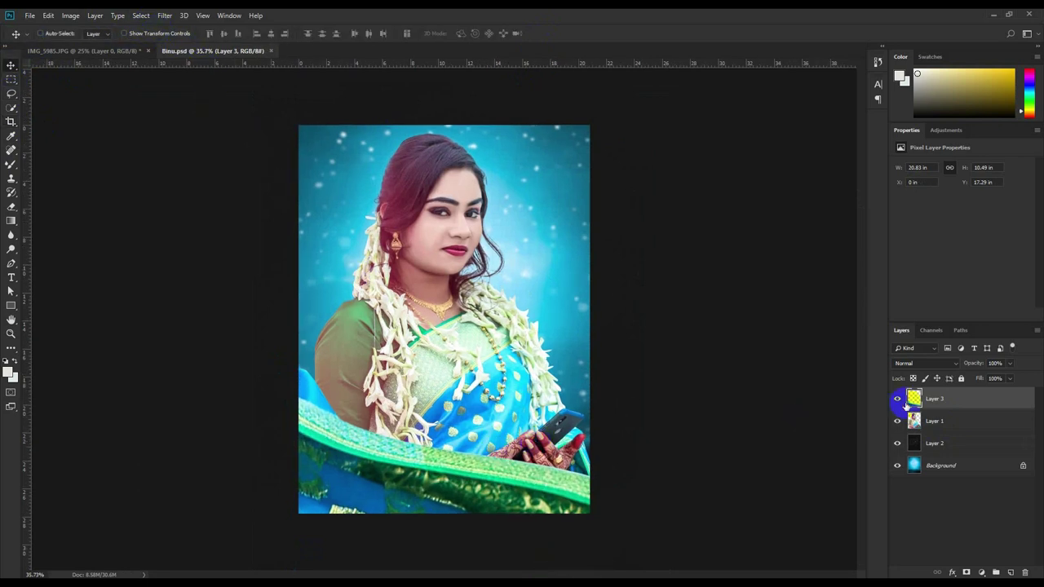
pyautogui.click(165, 16)
pyautogui.moveTo(212, 138)
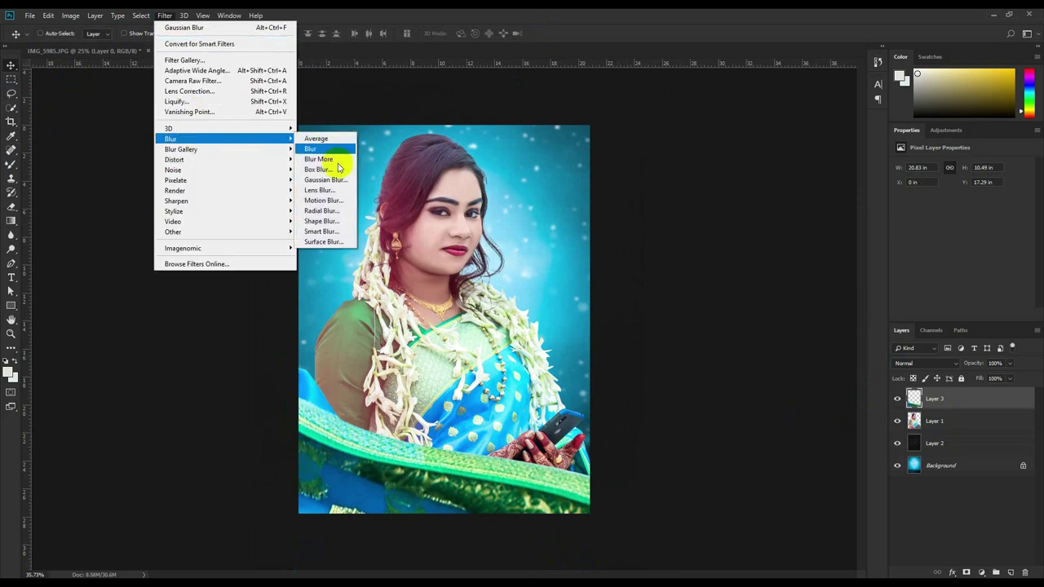
pyautogui.click(326, 179)
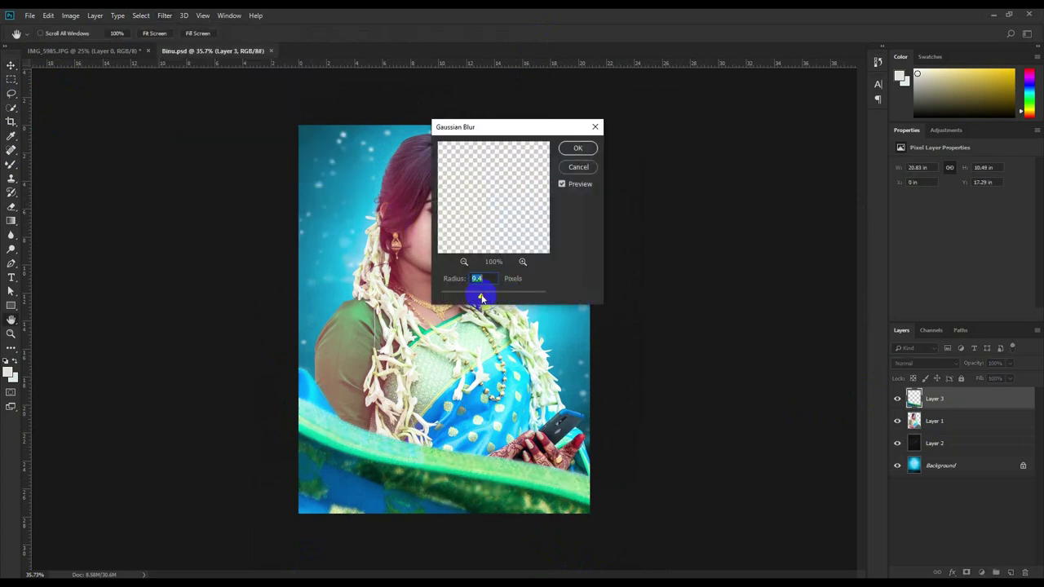
pyautogui.click(578, 149)
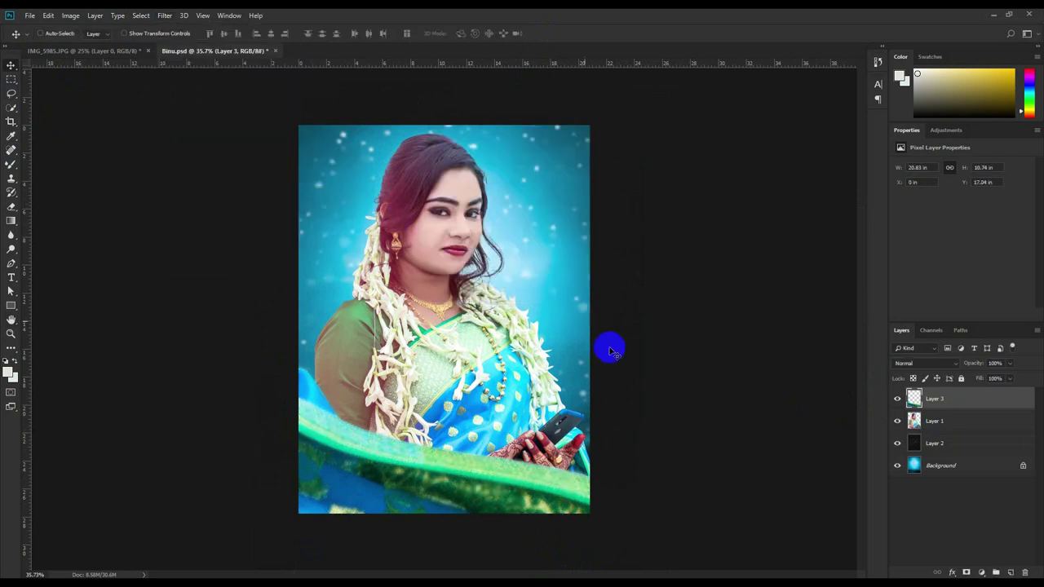
# Enlarge and slightly rotate the swirl, then move it lower in the portrait.
pyautogui.hotkey('ctrl', 't')
pyautogui.moveTo(687, 342); pyautogui.dragTo(617, 482)
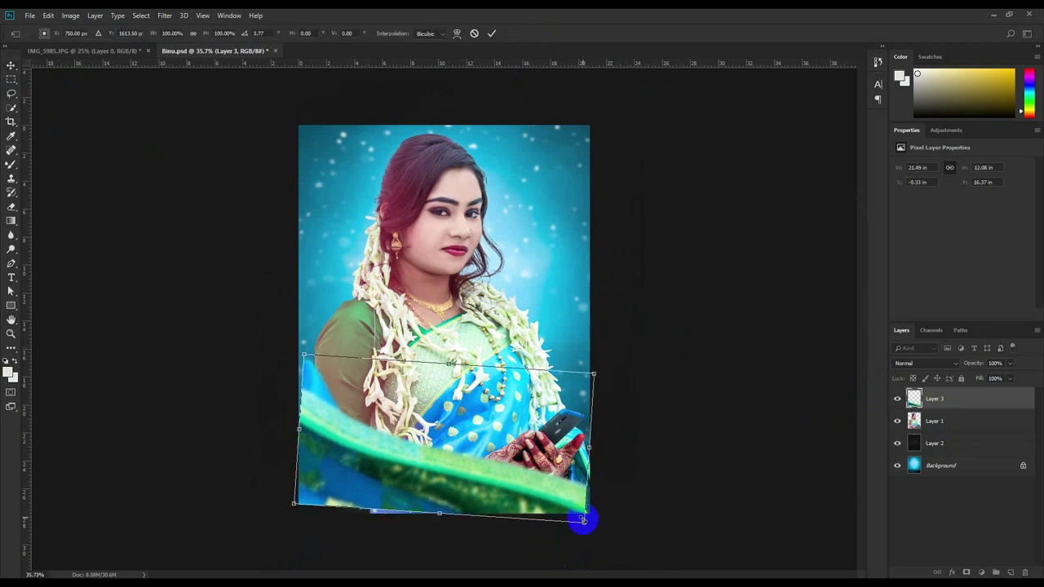
pyautogui.moveTo(582, 517); pyautogui.dragTo(605, 526)
pyautogui.moveTo(645, 498); pyautogui.dragTo(648, 499)
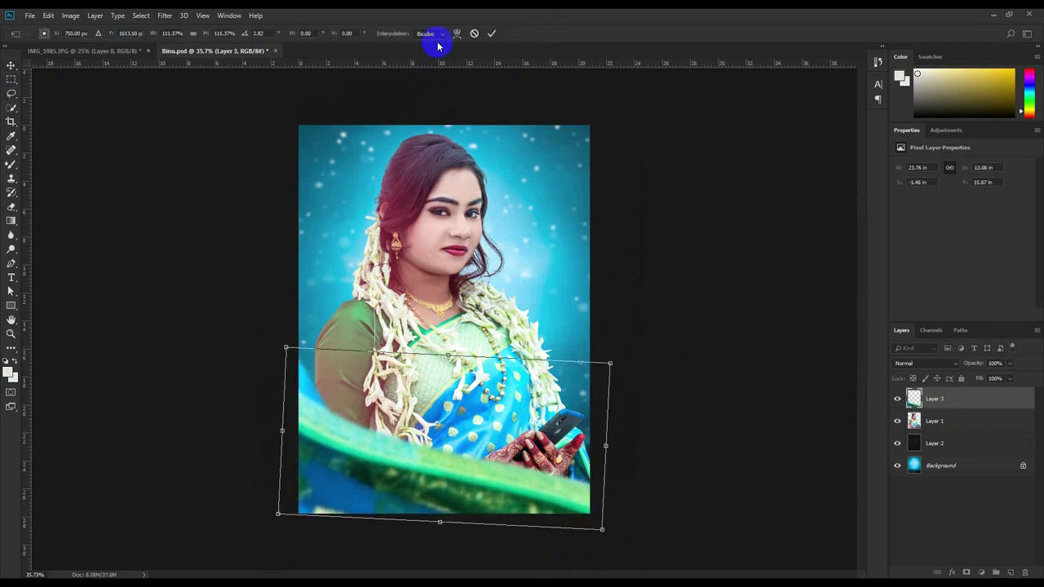
pyautogui.click(491, 36)
pyautogui.moveTo(473, 282); pyautogui.dragTo(465, 342)
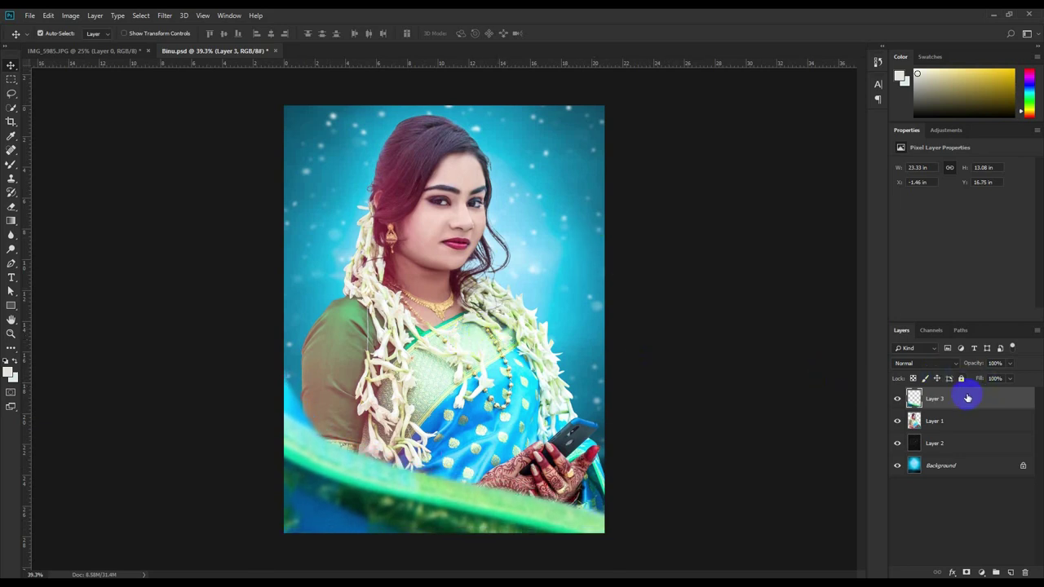
# Duplicate the sari swirl as Layer 3 copy below the woman and flip it horizontally.
pyautogui.hotkey('ctrl', 'j')
pyautogui.moveTo(967, 397); pyautogui.dragTo(943, 444)
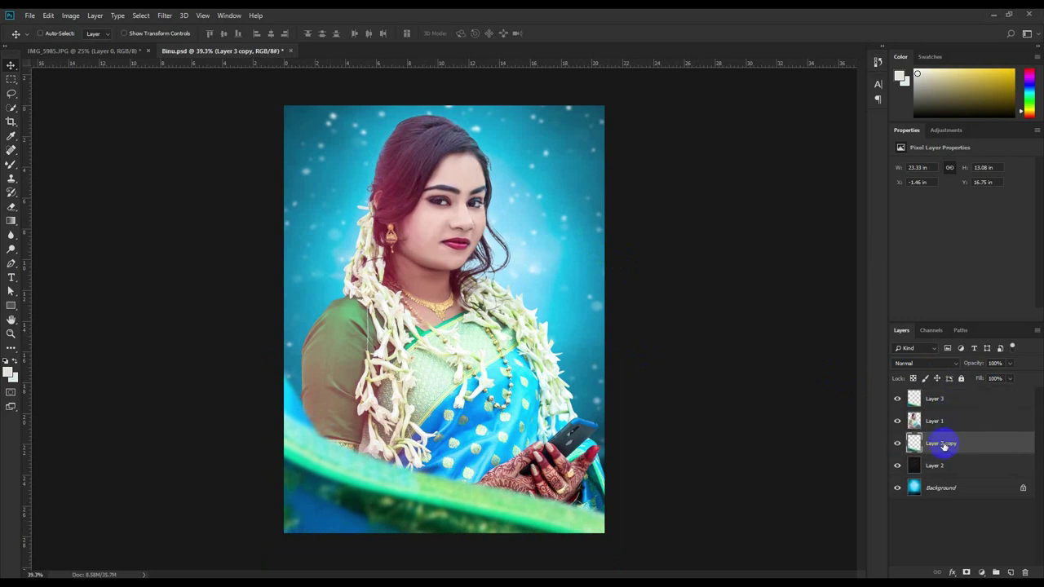
pyautogui.hotkey('ctrl', 't')
pyautogui.rightClick(537, 411)
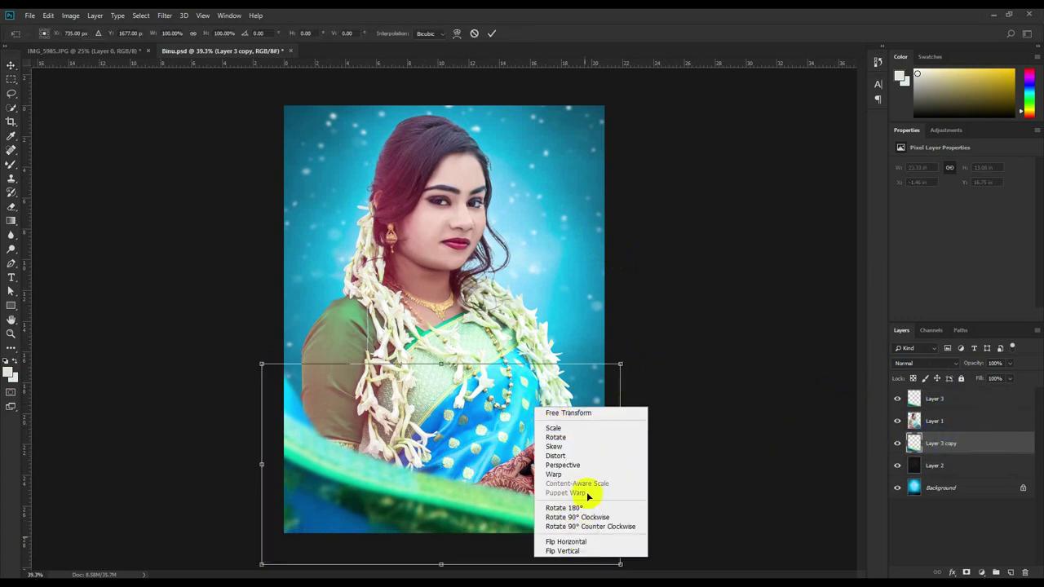
pyautogui.click(571, 538)
# Enlarge, rotate and raise the swirl copy so it curves up behind the woman.
pyautogui.moveTo(618, 367); pyautogui.dragTo(568, 328)
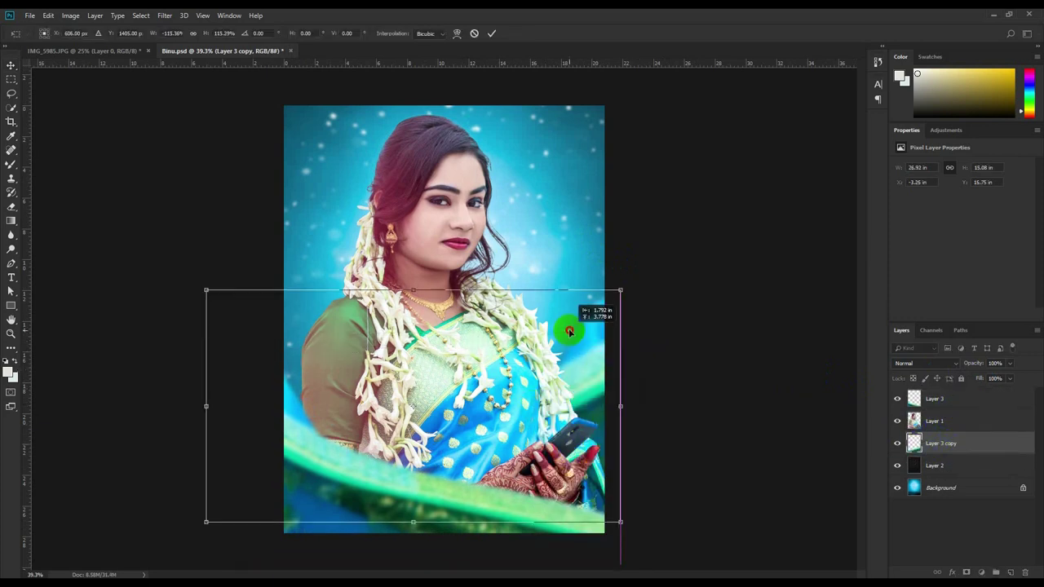
pyautogui.moveTo(797, 372); pyautogui.dragTo(767, 300)
pyautogui.moveTo(591, 247); pyautogui.dragTo(617, 215)
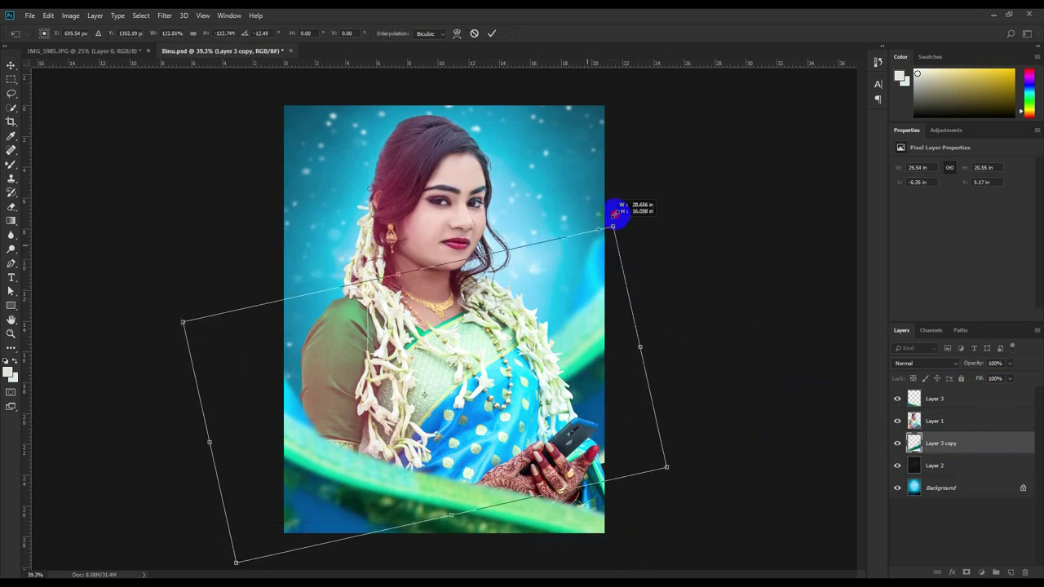
pyautogui.moveTo(582, 298); pyautogui.dragTo(584, 272)
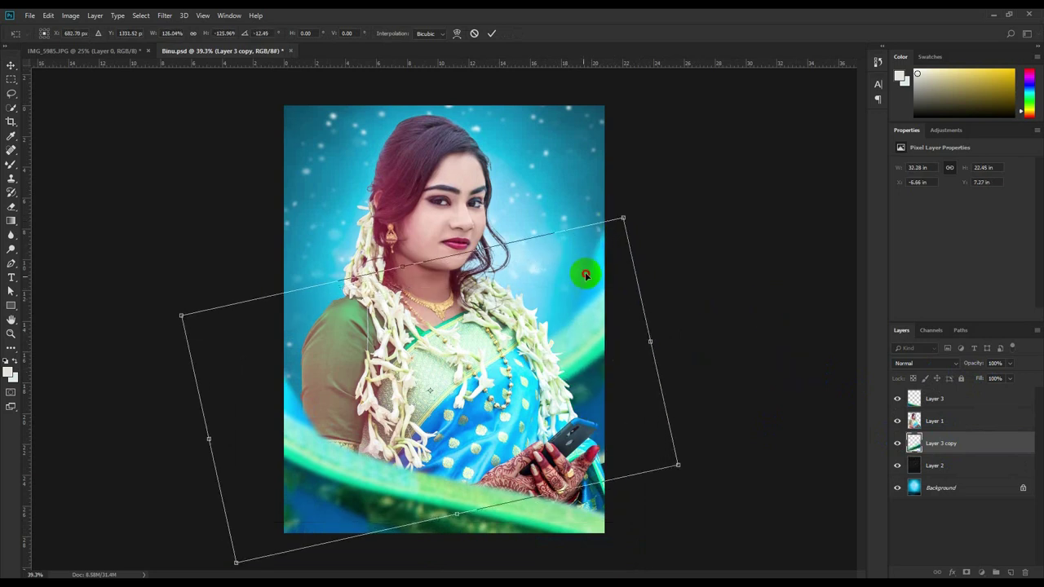
pyautogui.click(493, 35)
pyautogui.moveTo(687, 298); pyautogui.dragTo(689, 337)
# Scale the swirl to about 125% and shift it left.
pyautogui.hotkey('ctrl', 't')
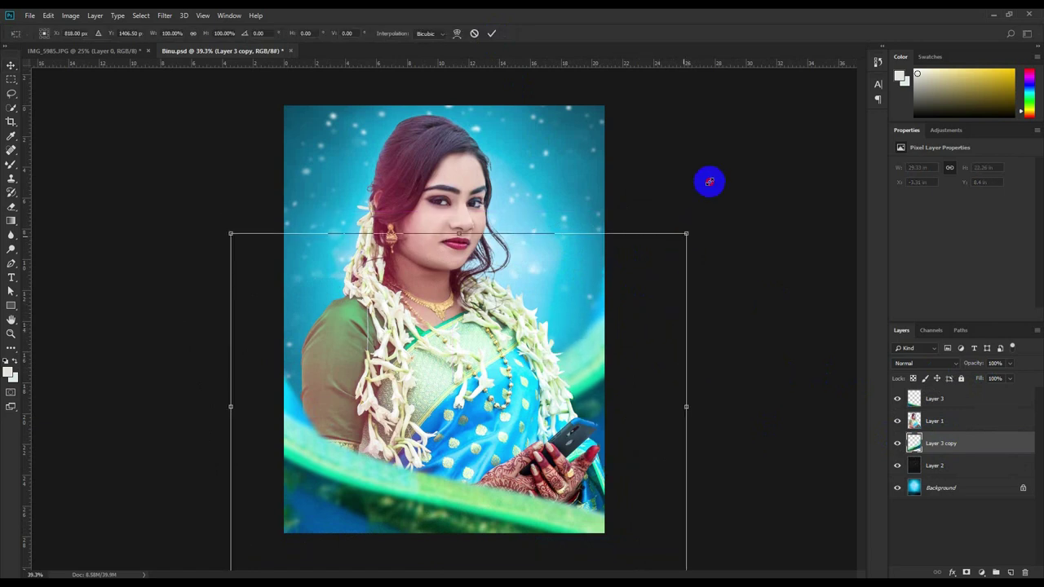
pyautogui.moveTo(687, 236); pyautogui.dragTo(740, 191)
pyautogui.moveTo(620, 250)
pyautogui.mouseDown()
pyautogui.moveTo(602, 251)
pyautogui.moveTo(595, 236)
pyautogui.mouseUp()
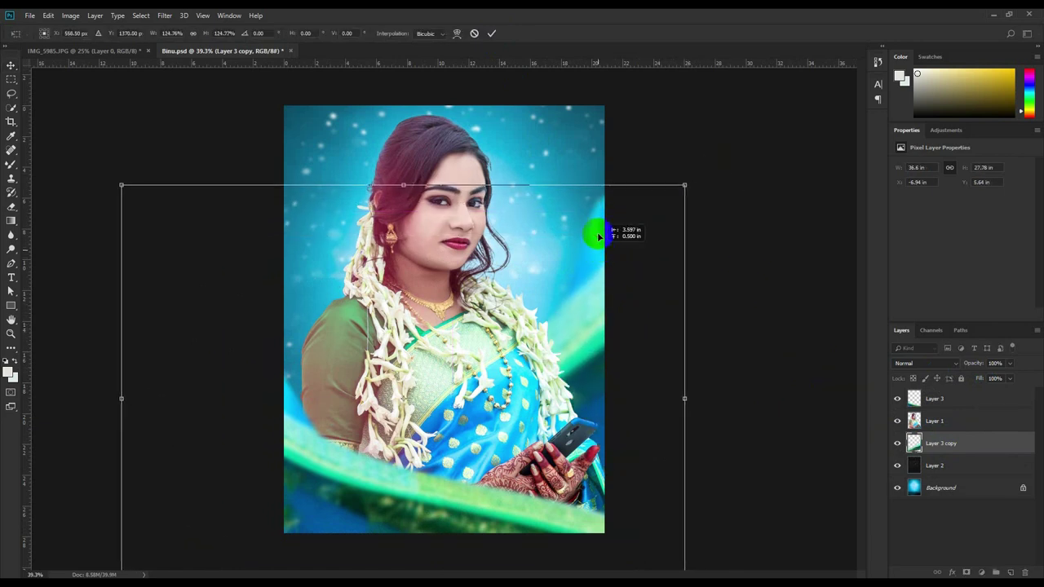
pyautogui.click(491, 33)
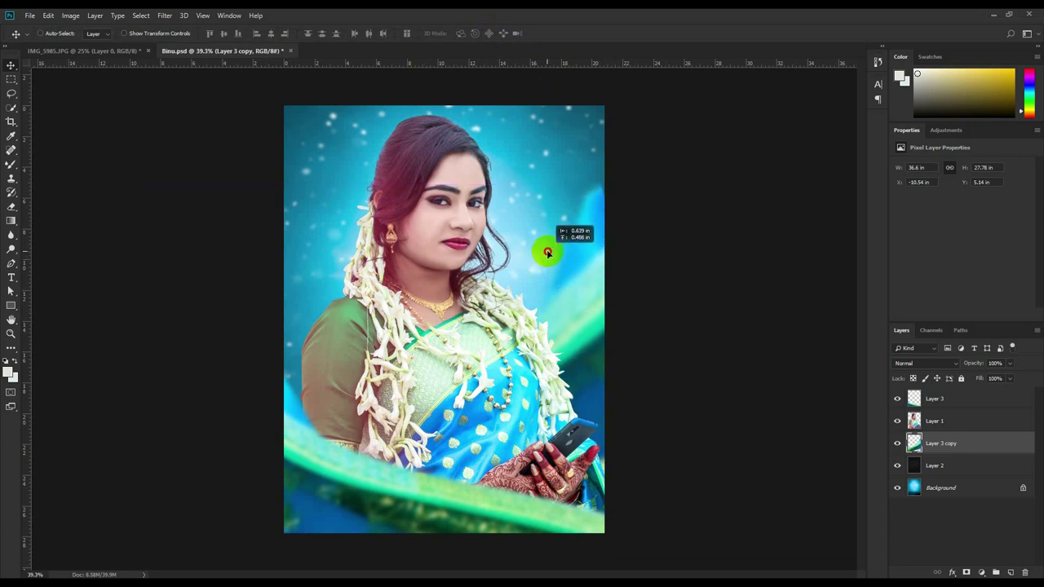
# Nudge the swirl copy up, crop it to the canvas and save.
pyautogui.moveTo(556, 261); pyautogui.dragTo(551, 246)
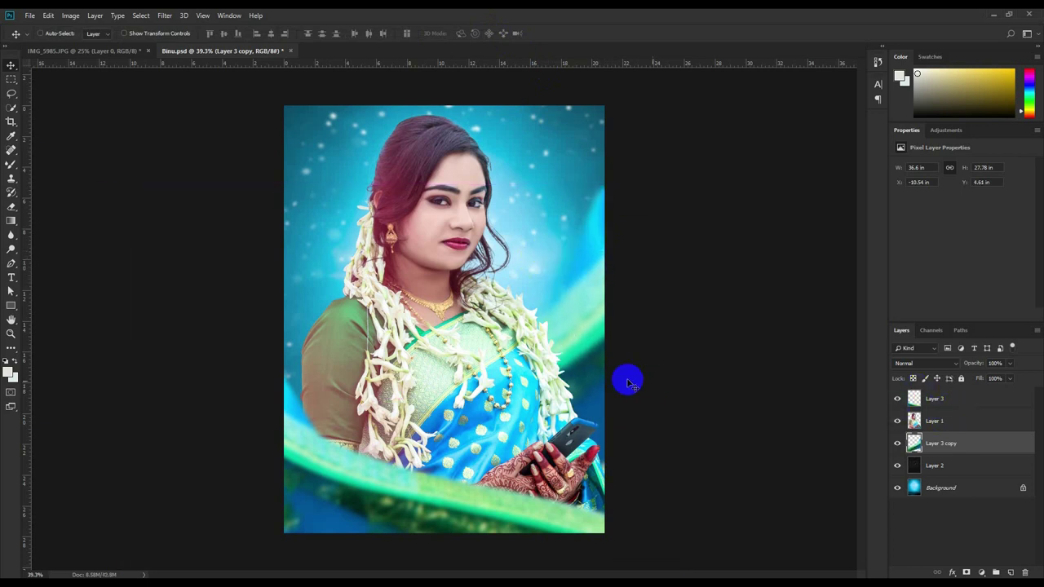
pyautogui.click(11, 122)
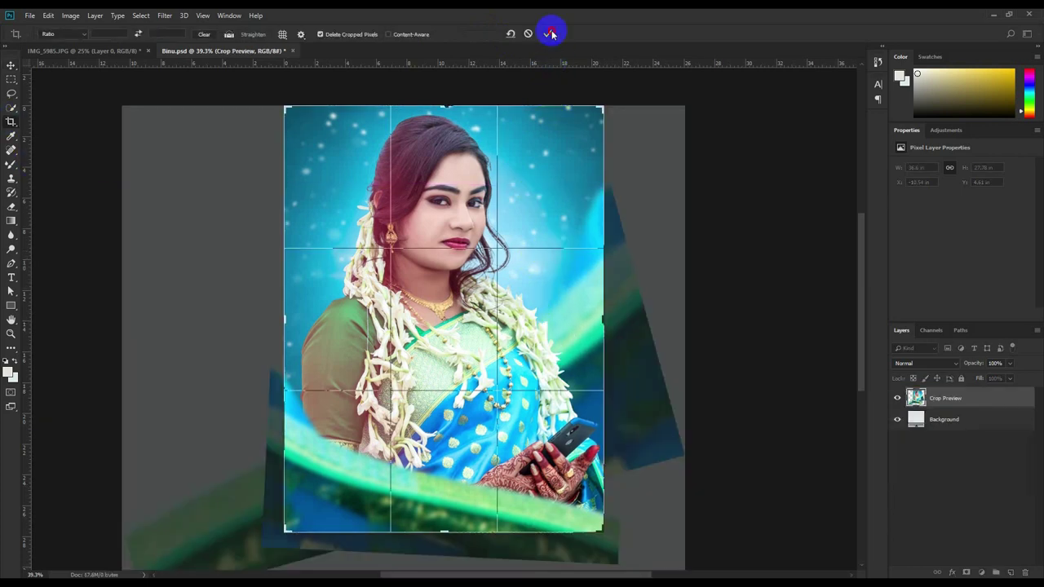
pyautogui.click(551, 34)
pyautogui.click(11, 65)
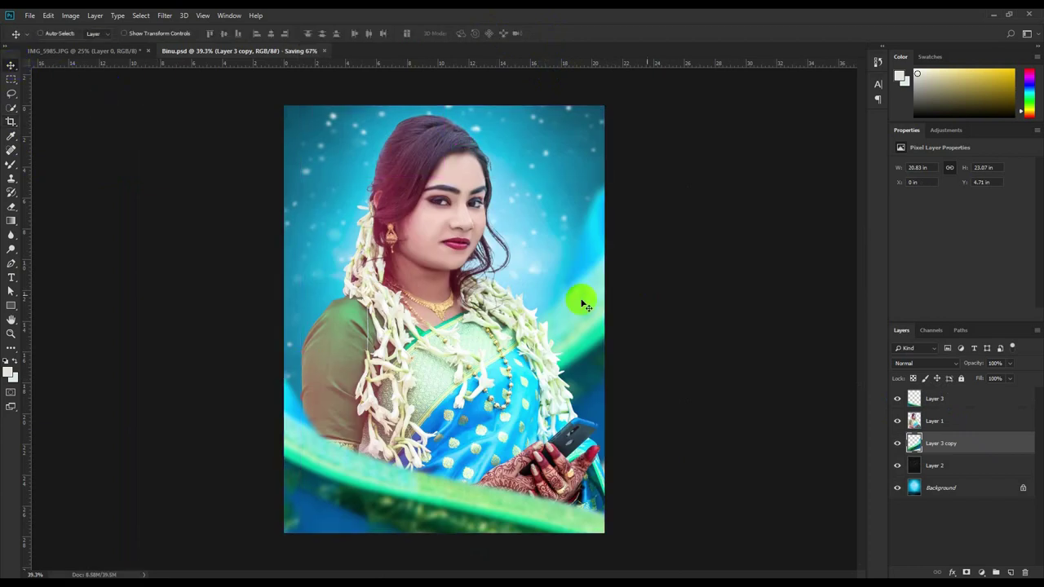
pyautogui.hotkey('ctrl', 's')
# Add Layer 4 above Layer 3, stamp the merged composite onto it with Apply Image, and save.
pyautogui.click(950, 402)
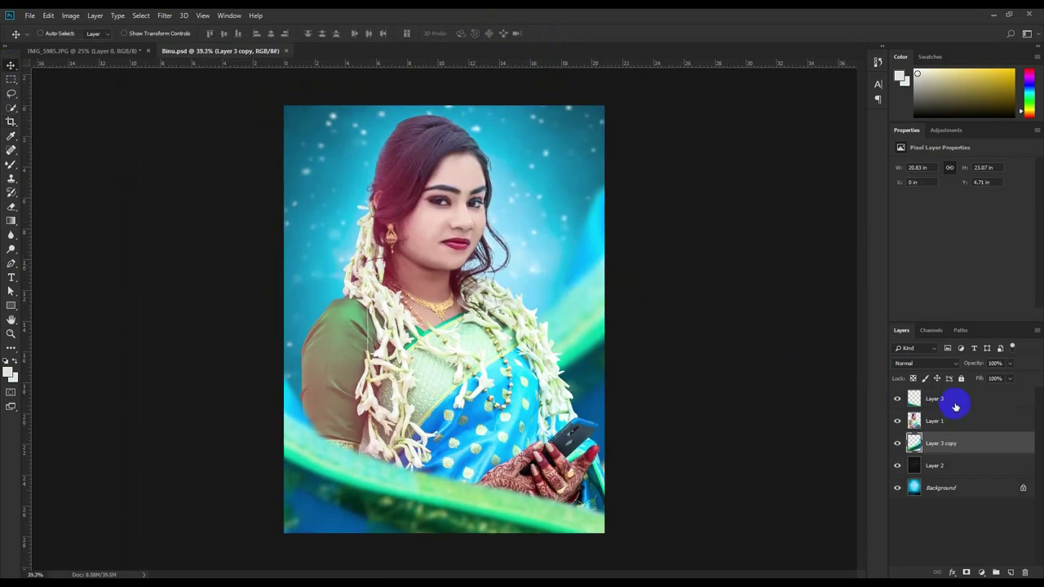
pyautogui.click(1010, 572)
pyautogui.click(71, 16)
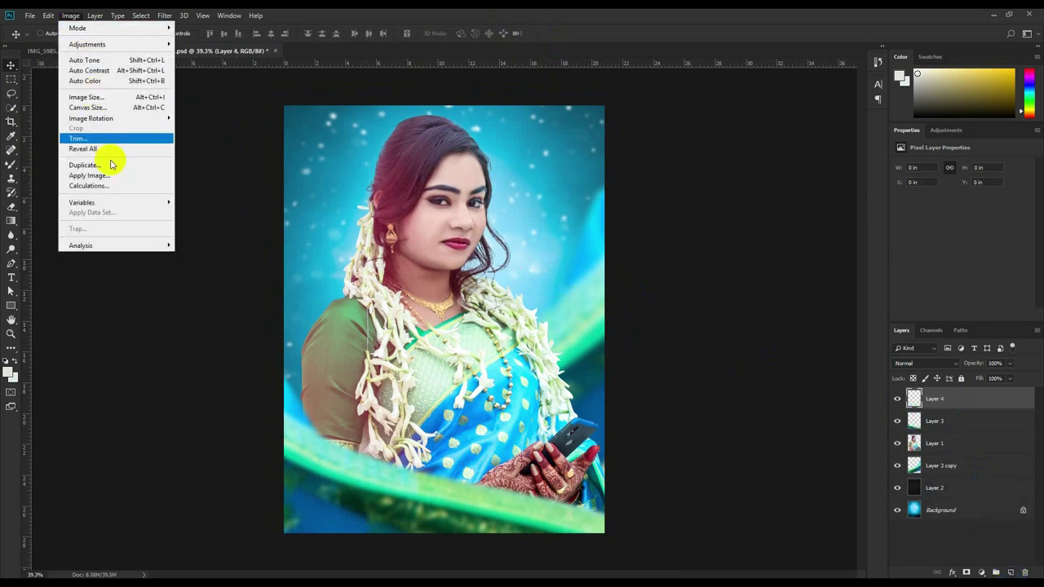
pyautogui.click(133, 174)
pyautogui.press('Return')
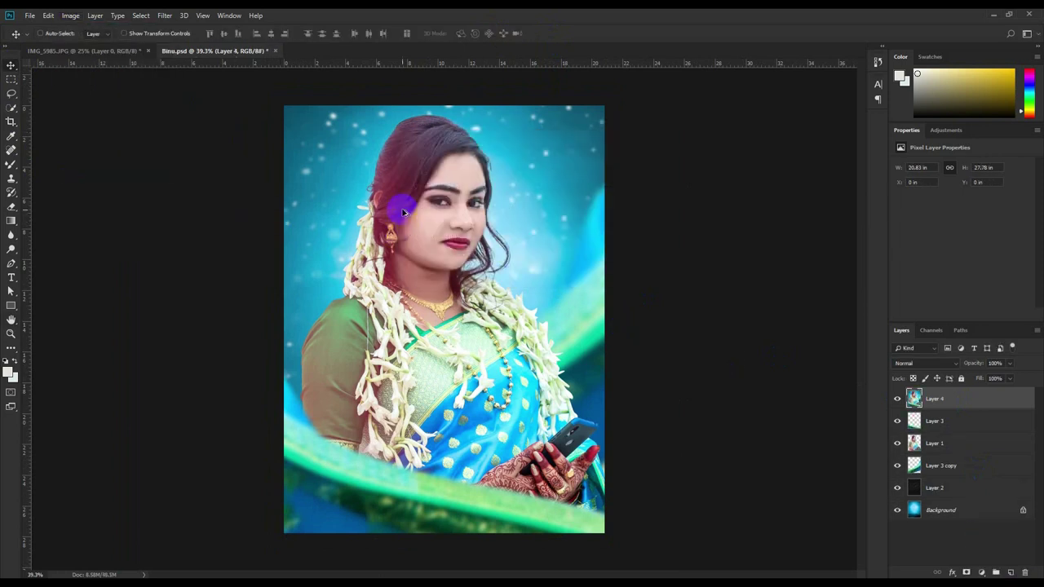
pyautogui.click(165, 16)
pyautogui.click(461, 179)
pyautogui.hotkey('ctrl', 's')
# Close IMG_5985.JPG without saving changes.
pyautogui.click(147, 51)
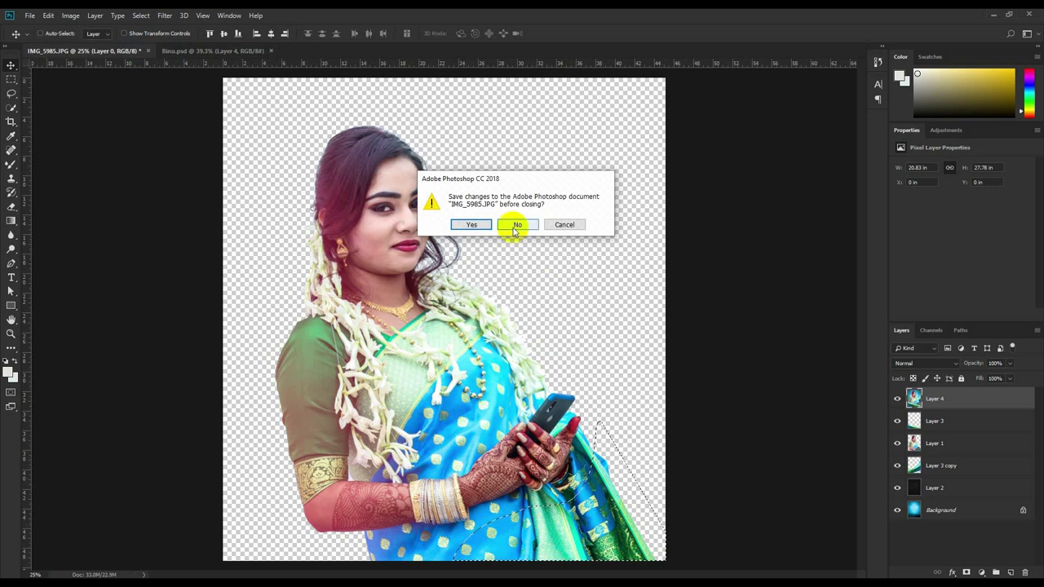
pyautogui.click(516, 227)
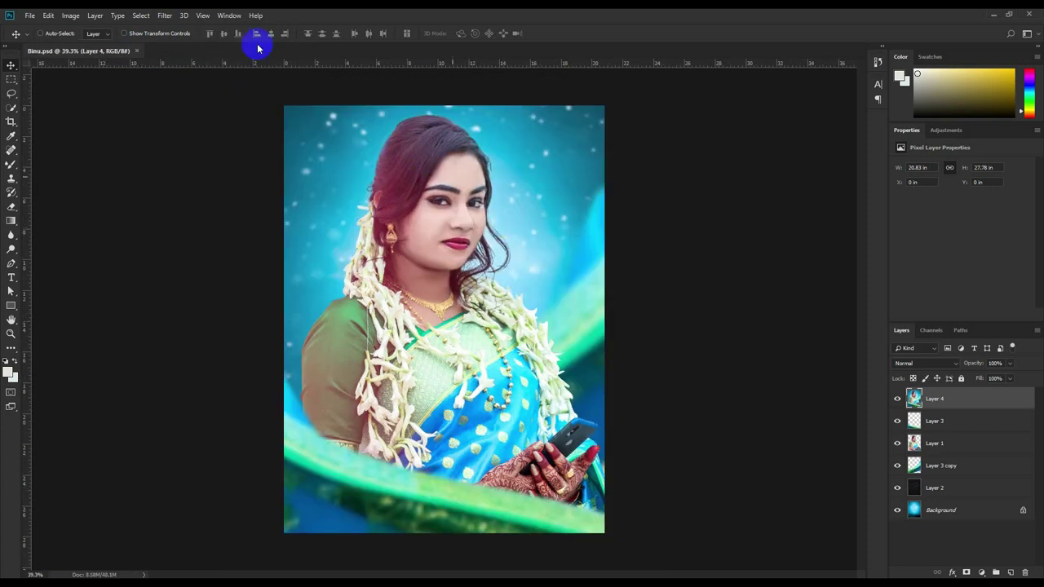
pyautogui.click(163, 15)
pyautogui.click(187, 73)
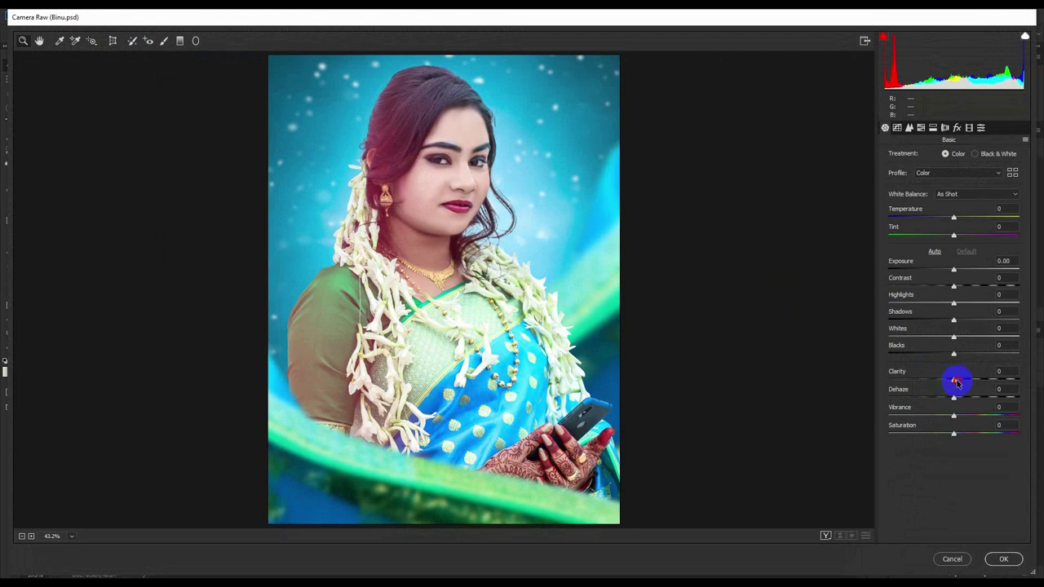
# Apply Camera Raw with Clarity +15 and Dehaze +24 to the merged layer.
pyautogui.moveTo(955, 382); pyautogui.dragTo(973, 382)
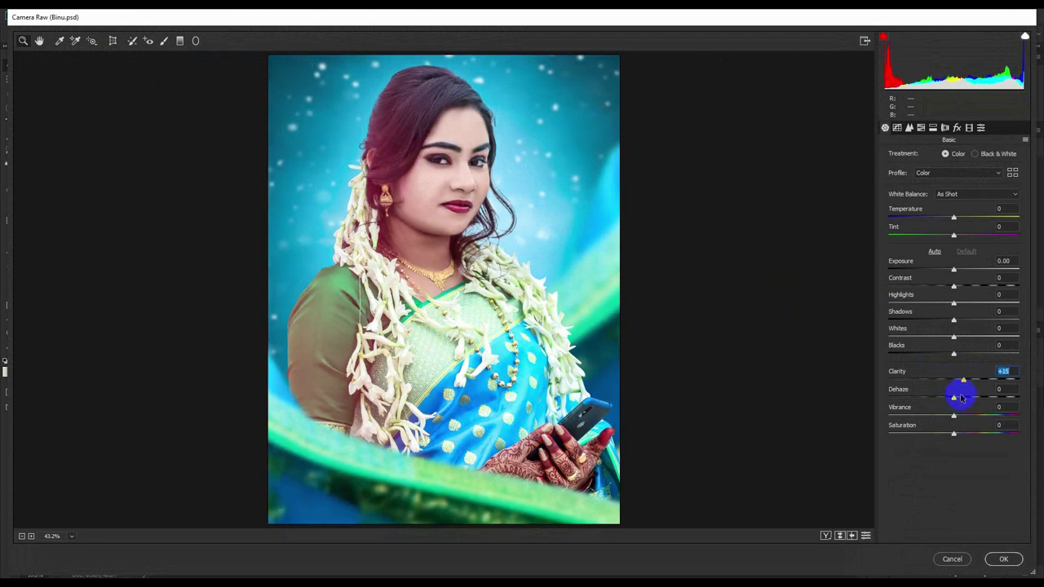
pyautogui.moveTo(977, 396)
pyautogui.mouseDown()
pyautogui.moveTo(966, 397)
pyautogui.moveTo(989, 401)
pyautogui.moveTo(978, 398)
pyautogui.mouseUp()
pyautogui.click(1003, 560)
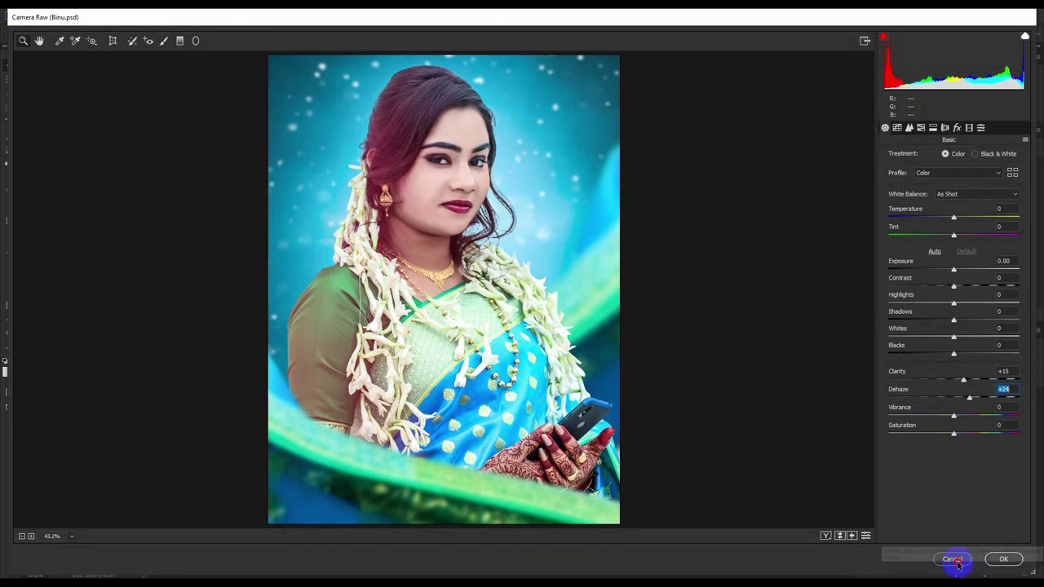
pyautogui.hotkey('ctrl', 'z')
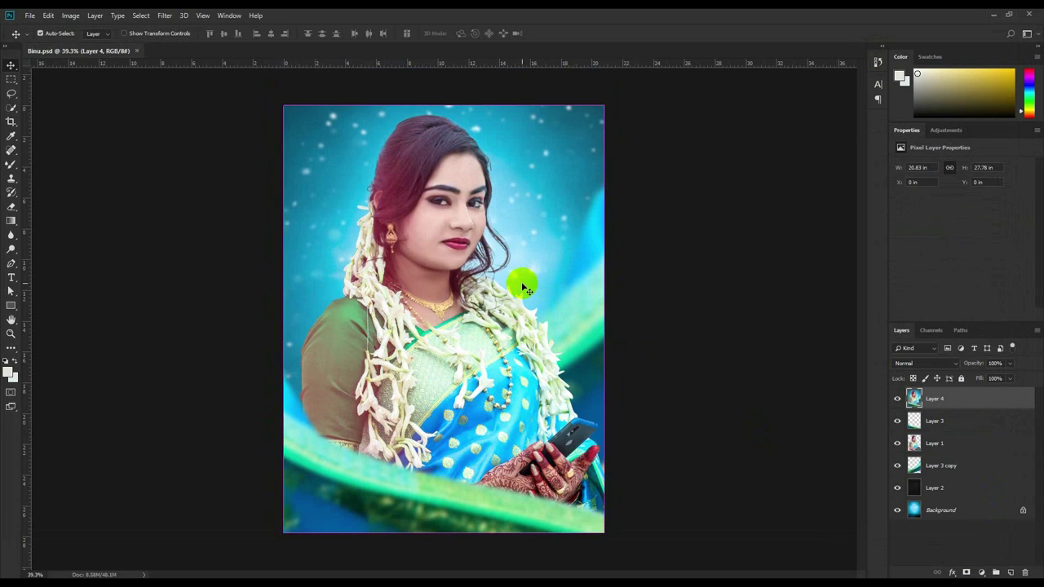
pyautogui.hotkey('ctrl', 'z')
# Apply Imagenomic Portraiture skin smoothing with default settings.
pyautogui.click(168, 16)
pyautogui.moveTo(183, 248)
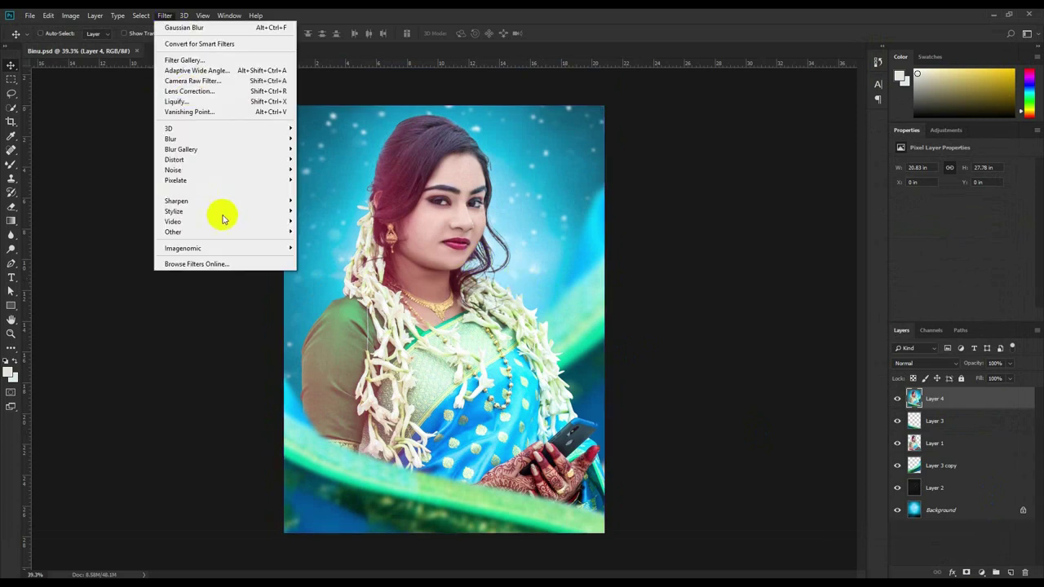
pyautogui.click(314, 259)
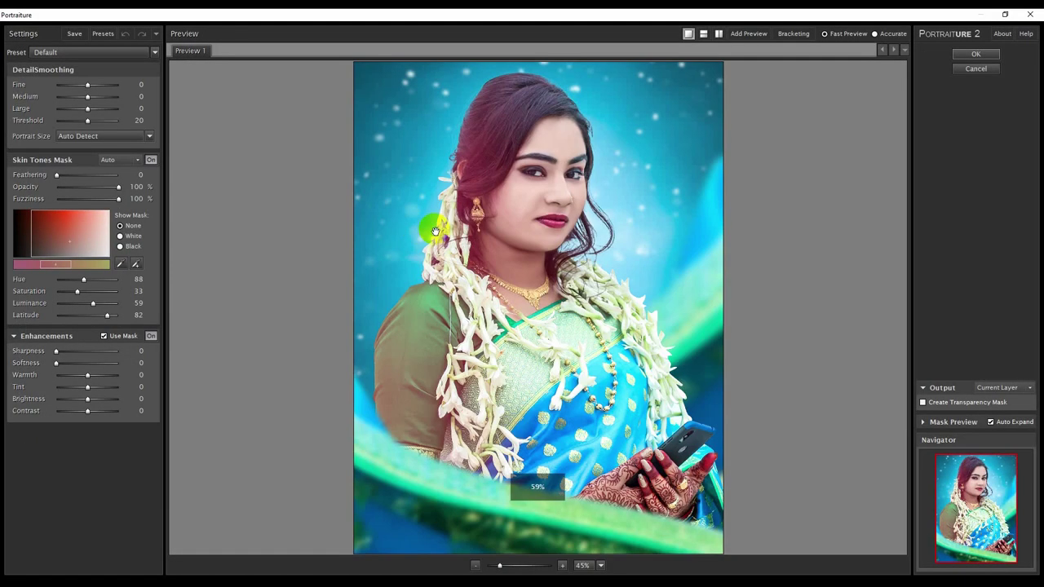
pyautogui.click(970, 54)
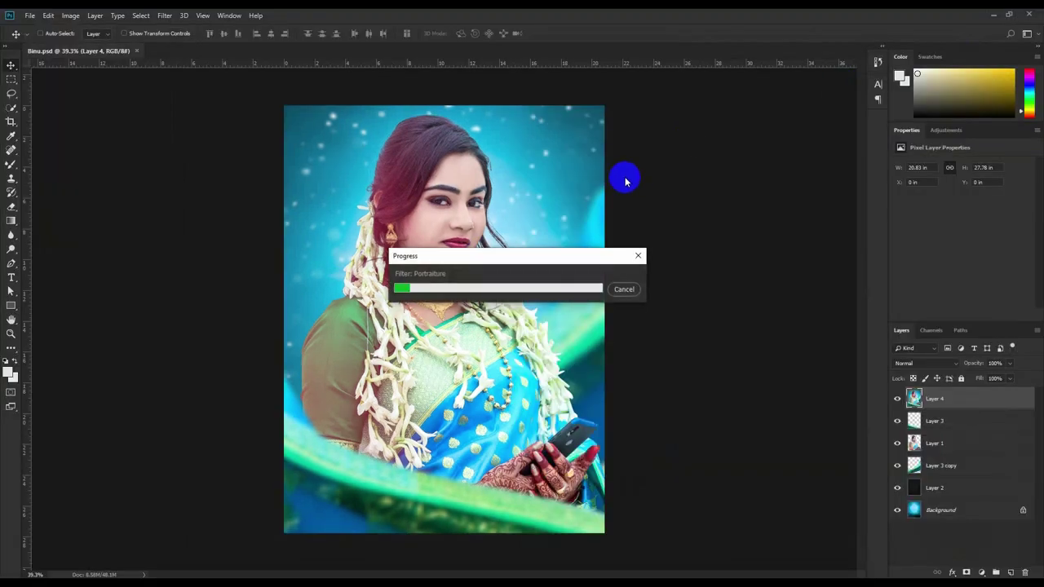
pyautogui.click(167, 15)
pyautogui.click(194, 81)
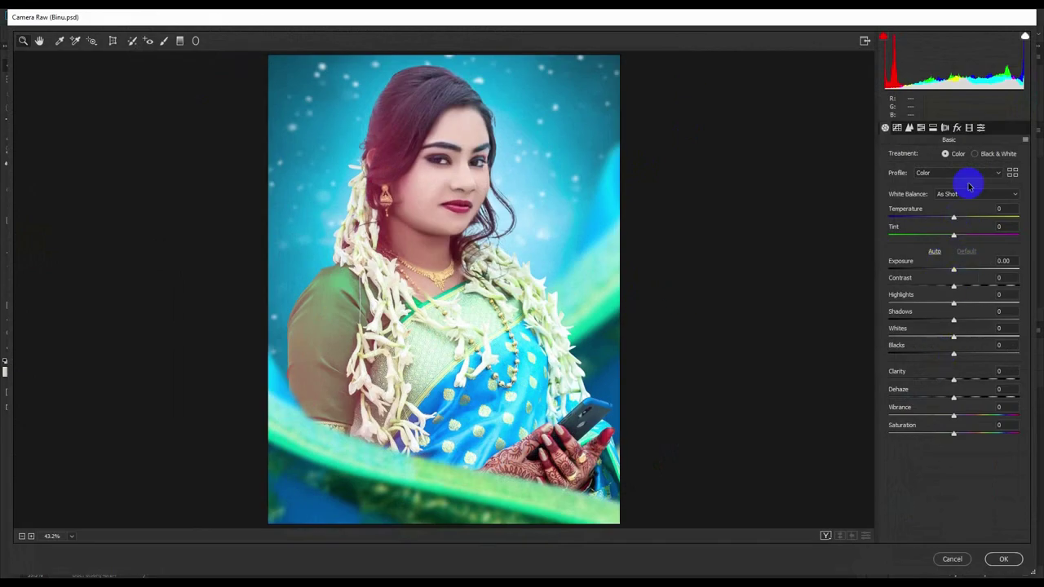
# Add a post-crop edge vignette and adjust the blue, green and red calibration primaries.
pyautogui.click(956, 128)
pyautogui.moveTo(951, 268); pyautogui.dragTo(934, 272)
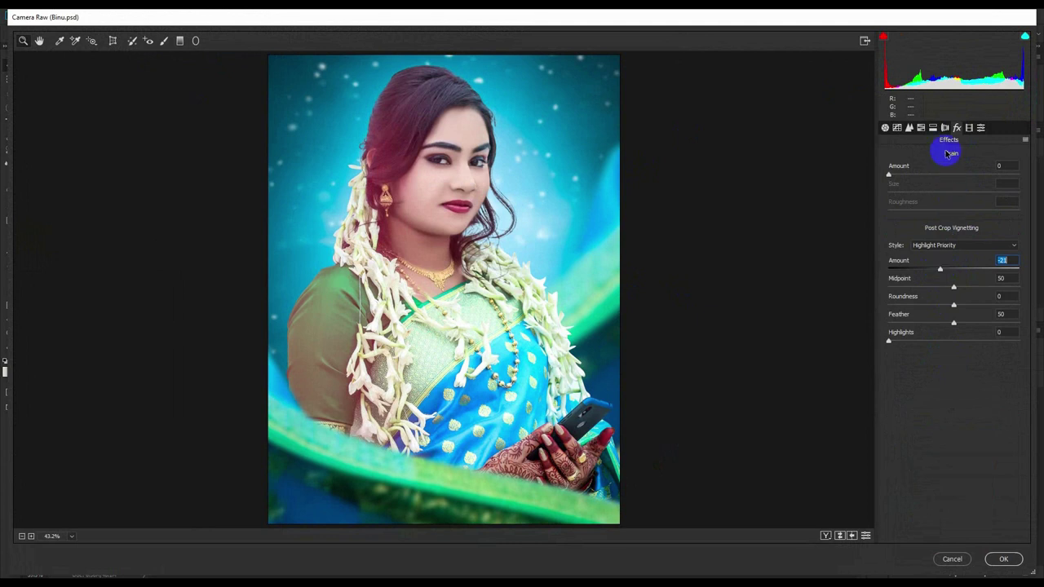
pyautogui.click(909, 128)
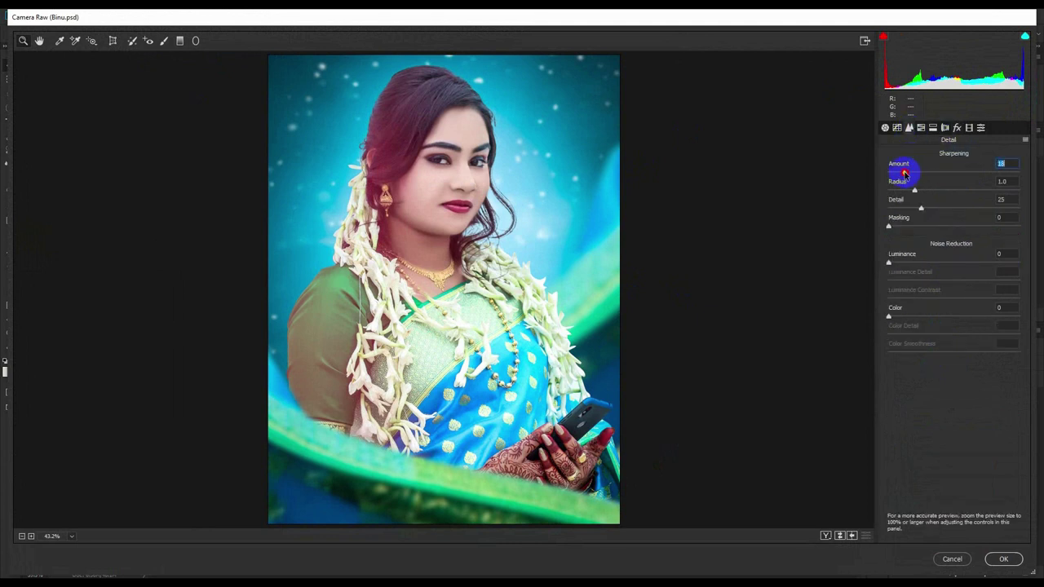
pyautogui.click(969, 128)
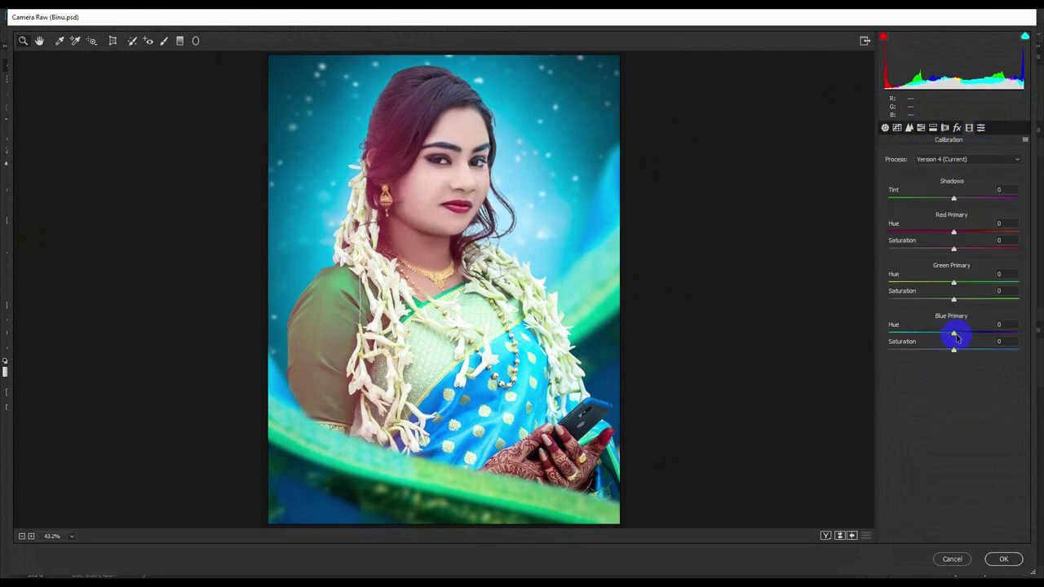
pyautogui.moveTo(972, 333)
pyautogui.mouseDown()
pyautogui.moveTo(932, 328)
pyautogui.moveTo(950, 326)
pyautogui.moveTo(987, 348)
pyautogui.mouseUp()
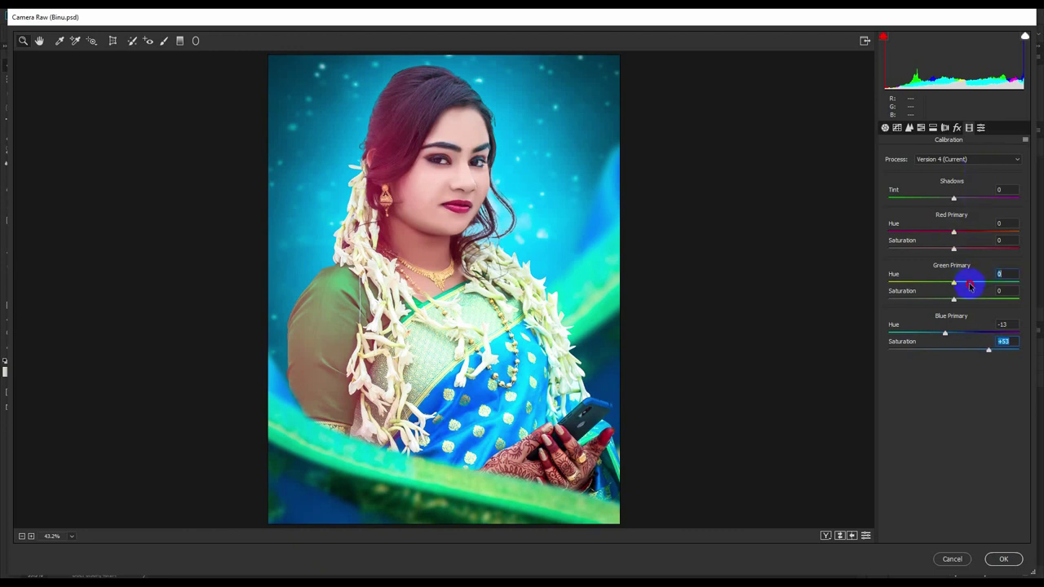
pyautogui.moveTo(969, 285)
pyautogui.mouseDown()
pyautogui.moveTo(932, 282)
pyautogui.moveTo(974, 276)
pyautogui.moveTo(907, 275)
pyautogui.mouseUp()
pyautogui.moveTo(952, 301)
pyautogui.mouseDown()
pyautogui.moveTo(982, 296)
pyautogui.moveTo(922, 298)
pyautogui.moveTo(951, 300)
pyautogui.moveTo(932, 284)
pyautogui.mouseUp()
pyautogui.moveTo(953, 248); pyautogui.dragTo(978, 250)
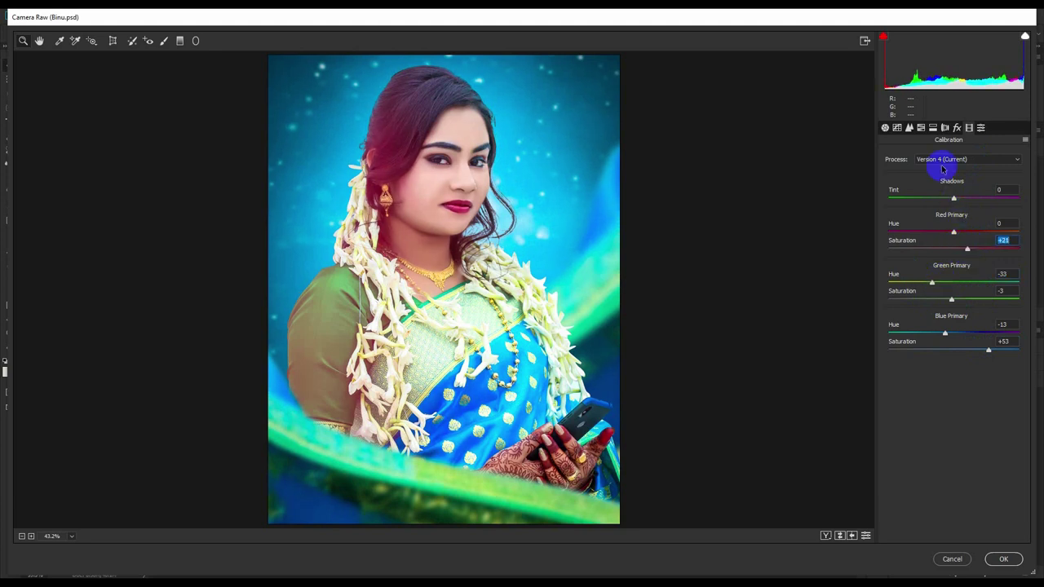
# Brighten the oranges and boost their saturation slightly in HSL.
pyautogui.click(920, 127)
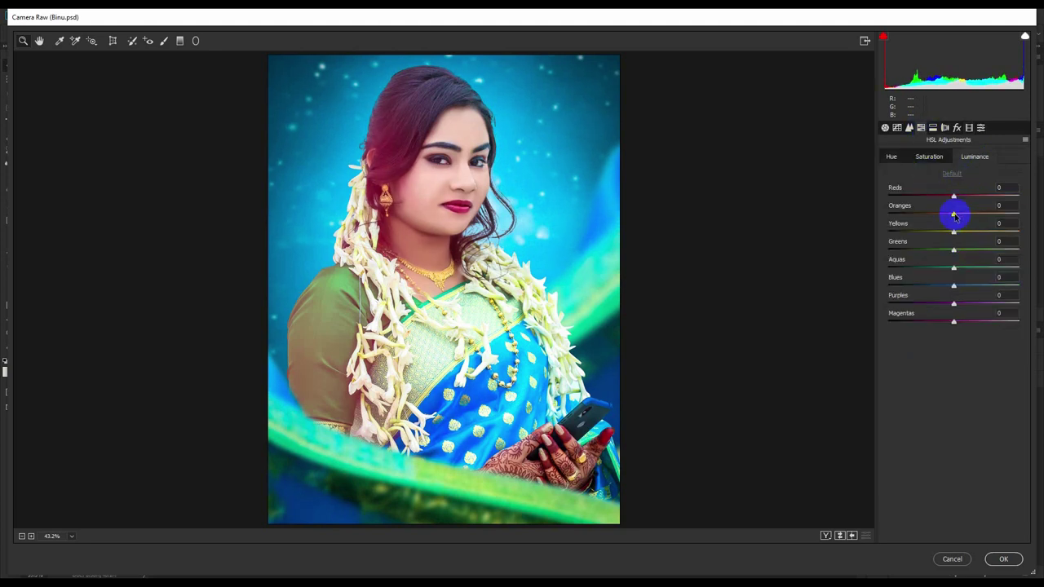
pyautogui.moveTo(953, 214)
pyautogui.mouseDown()
pyautogui.moveTo(930, 214)
pyautogui.moveTo(960, 216)
pyautogui.moveTo(925, 196)
pyautogui.mouseUp()
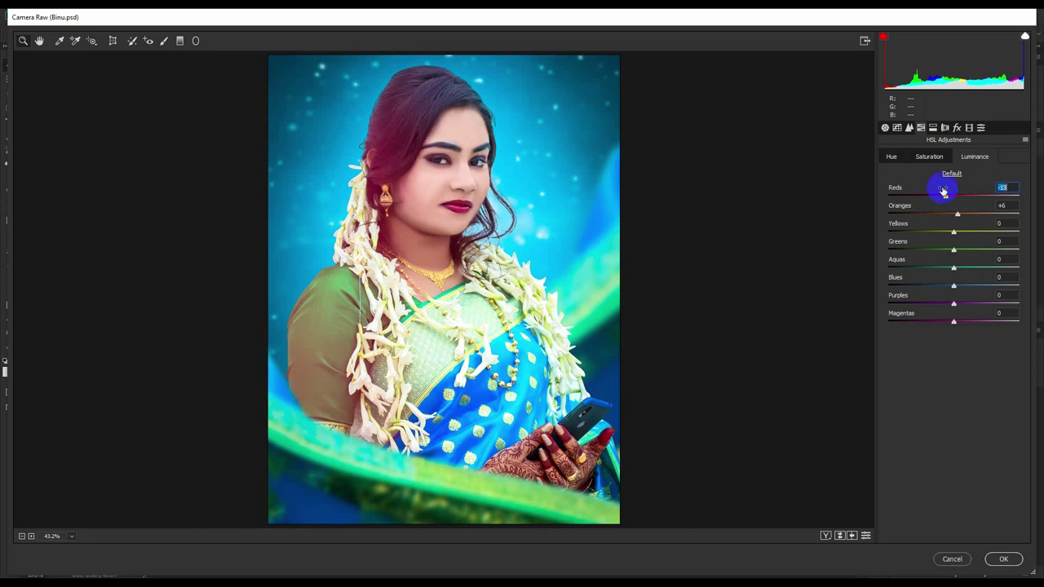
pyautogui.click(928, 156)
pyautogui.moveTo(953, 215)
pyautogui.mouseDown()
pyautogui.moveTo(932, 215)
pyautogui.moveTo(975, 214)
pyautogui.moveTo(941, 212)
pyautogui.moveTo(961, 213)
pyautogui.mouseUp()
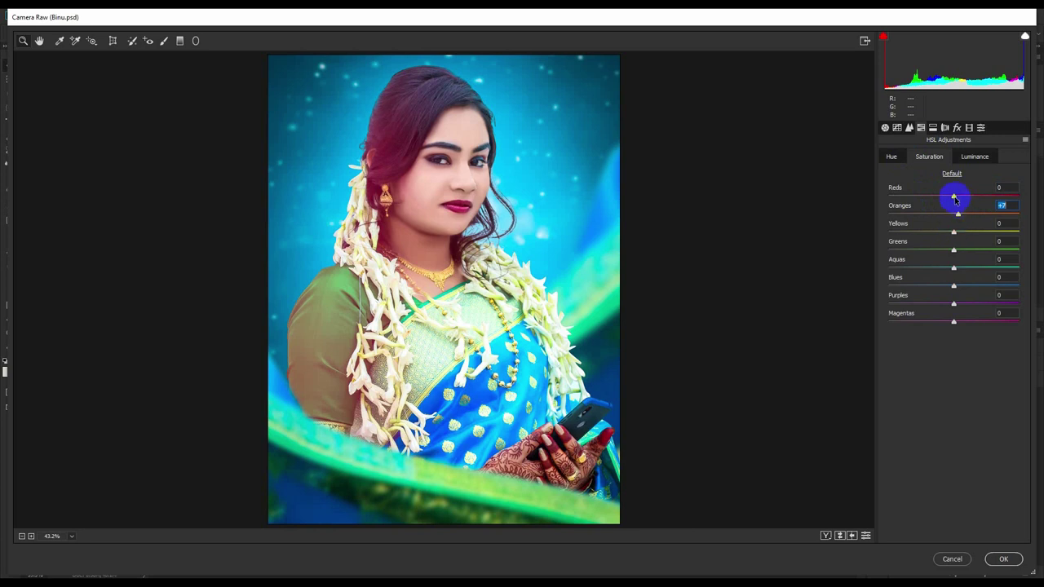
# Set Sharpening to 34, add luminance noise reduction, and apply the Camera Raw filter.
pyautogui.click(908, 128)
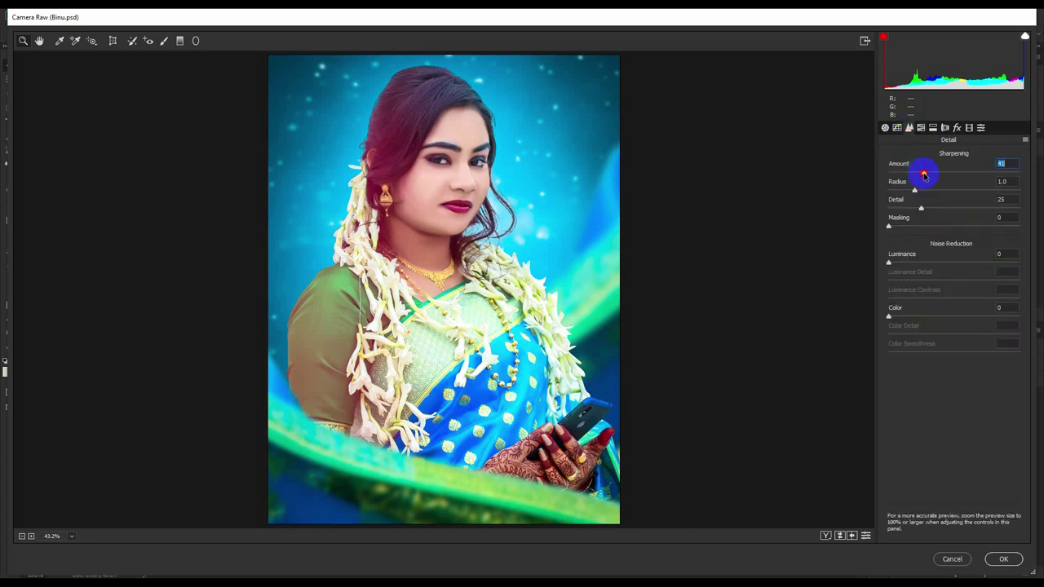
pyautogui.moveTo(924, 175); pyautogui.dragTo(917, 173)
pyautogui.moveTo(889, 262); pyautogui.dragTo(910, 266)
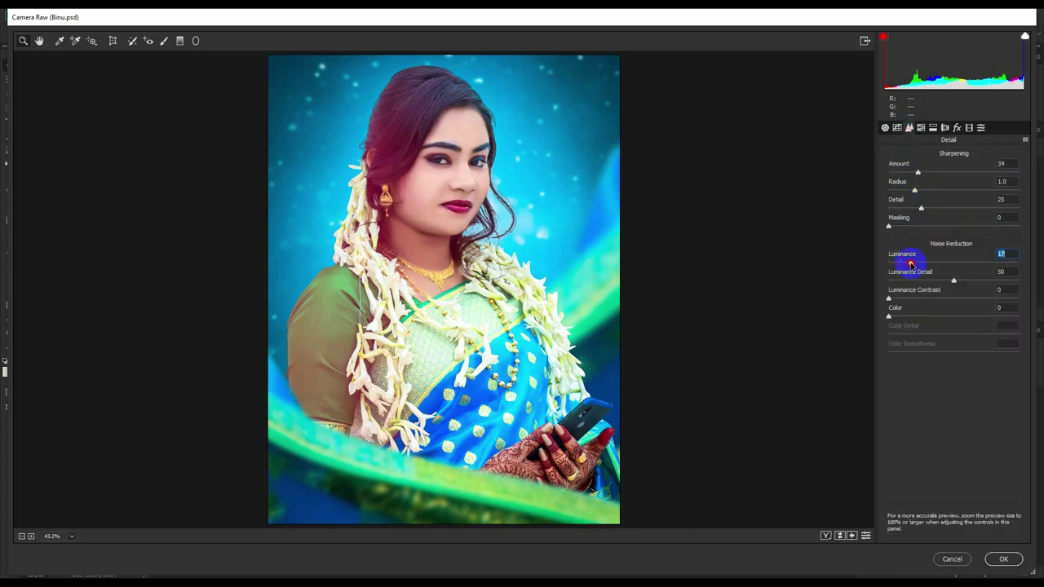
pyautogui.click(1003, 559)
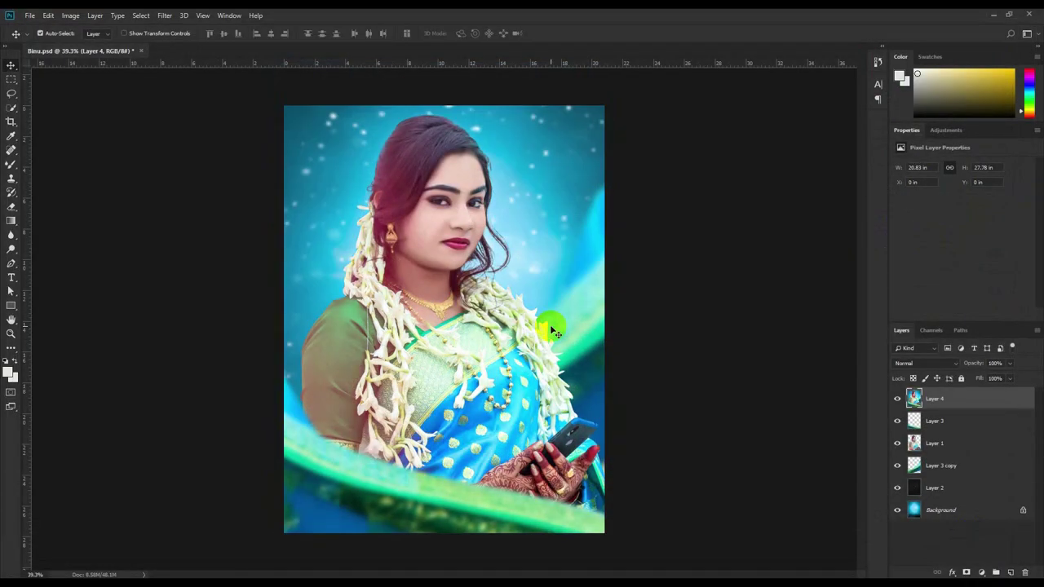
# Save, then set Camera Raw Contrast +15, Highlights -63, Shadows -35 and Blacks -18.
pyautogui.hotkey('ctrl', 's')
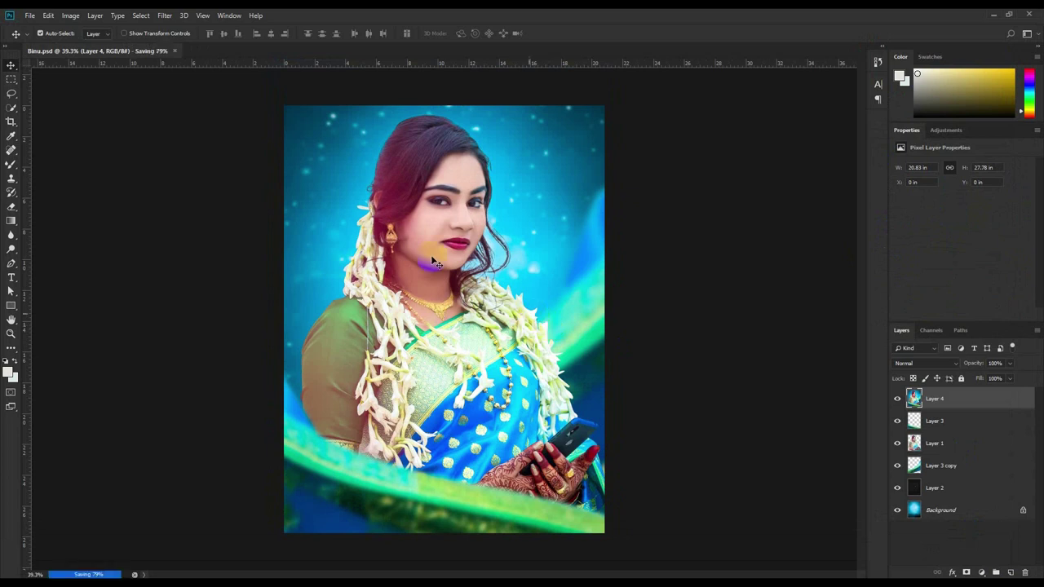
pyautogui.click(164, 15)
pyautogui.click(192, 81)
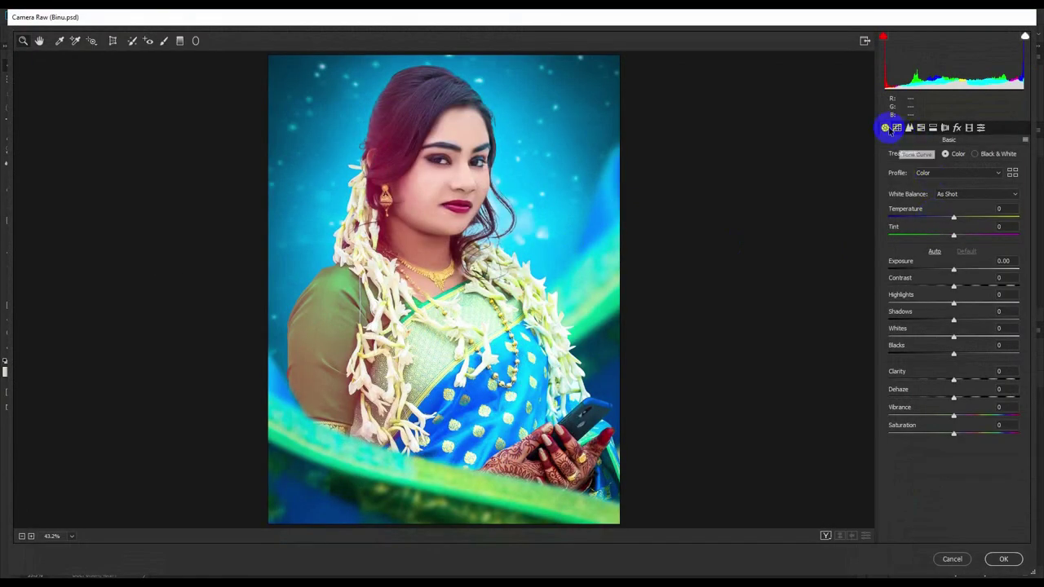
pyautogui.moveTo(956, 287)
pyautogui.mouseDown()
pyautogui.moveTo(987, 283)
pyautogui.moveTo(957, 272)
pyautogui.mouseUp()
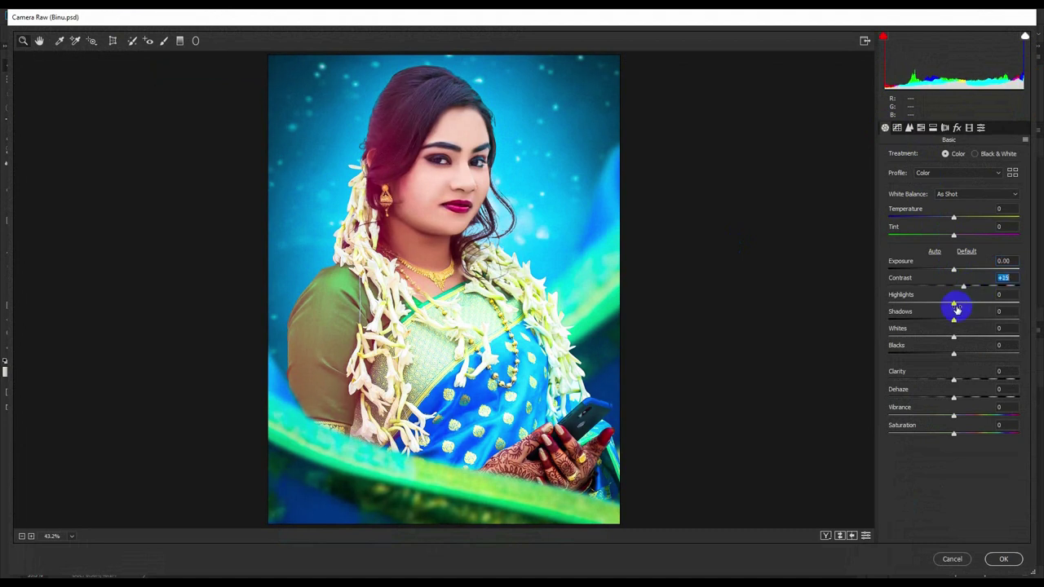
pyautogui.moveTo(941, 304)
pyautogui.mouseDown()
pyautogui.moveTo(913, 304)
pyautogui.moveTo(931, 319)
pyautogui.mouseUp()
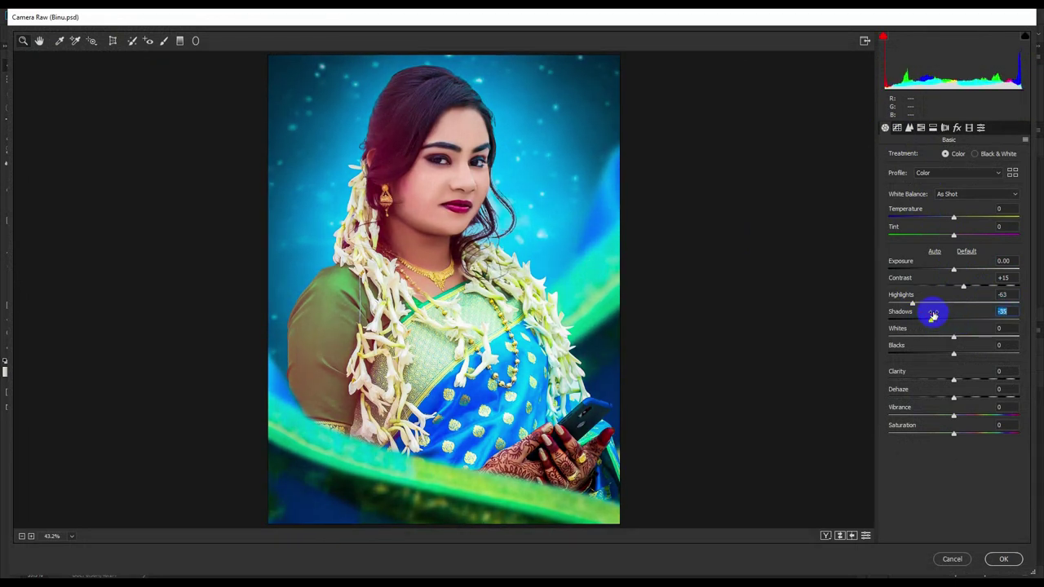
pyautogui.moveTo(954, 355)
pyautogui.mouseDown()
pyautogui.moveTo(973, 349)
pyautogui.moveTo(922, 351)
pyautogui.moveTo(943, 351)
pyautogui.moveTo(968, 378)
pyautogui.mouseUp()
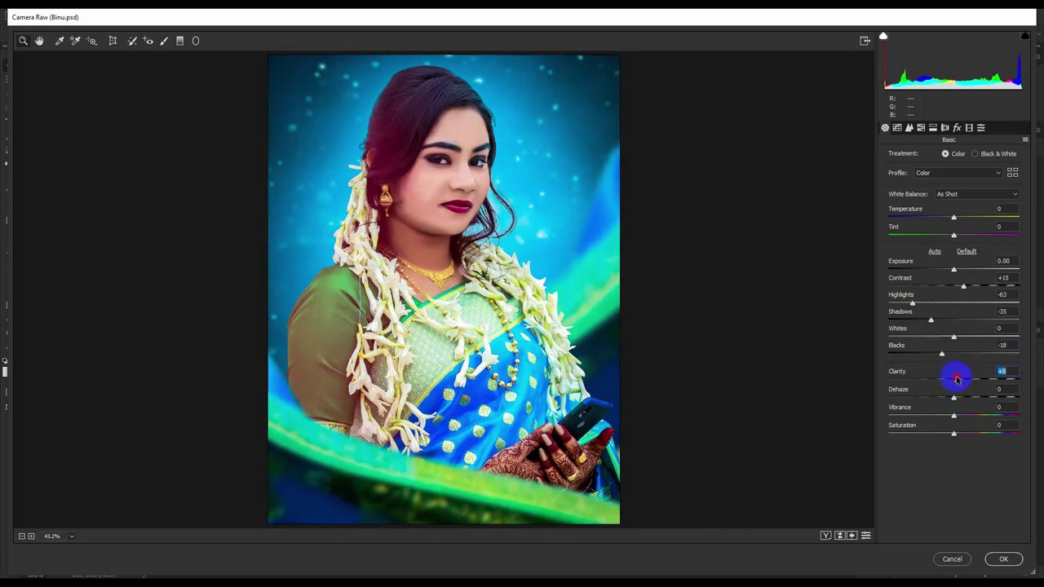
# Apply the tonal grade, then paste the starfield as a new layer in Screen blend mode.
pyautogui.click(1006, 559)
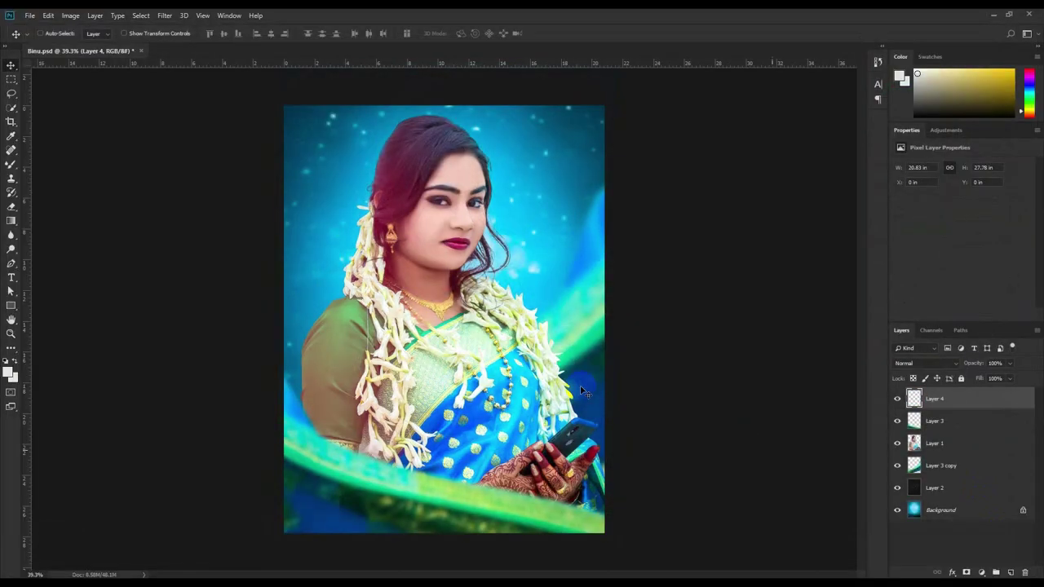
pyautogui.click(787, 319)
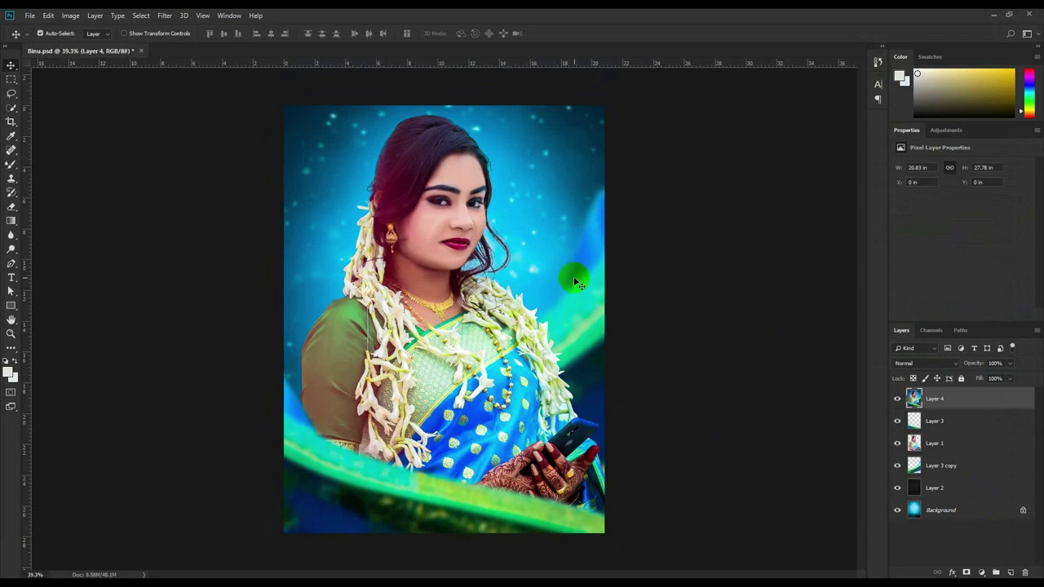
pyautogui.hotkey('ctrl', 'v')
pyautogui.click(921, 363)
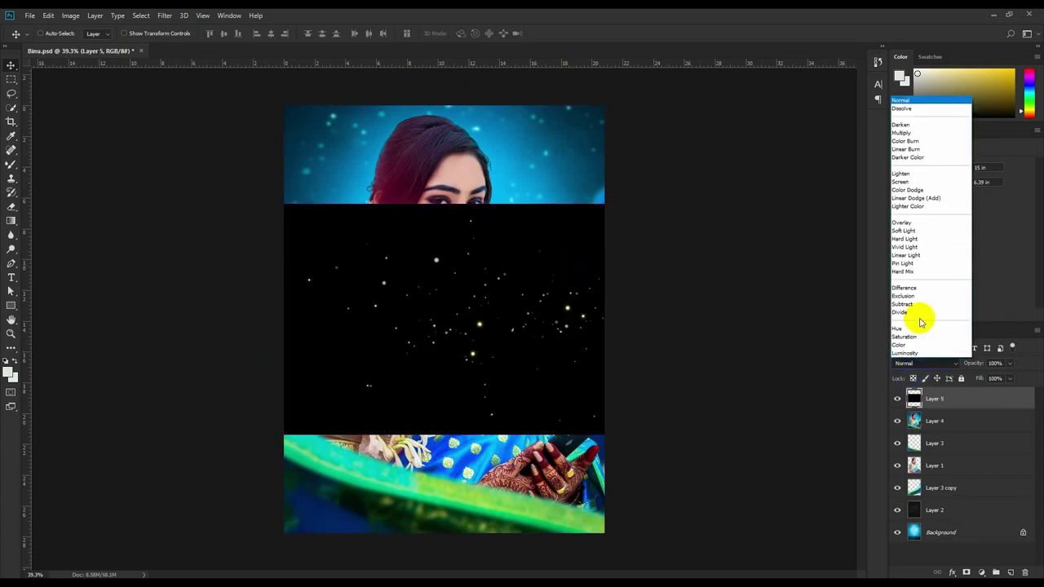
pyautogui.click(900, 181)
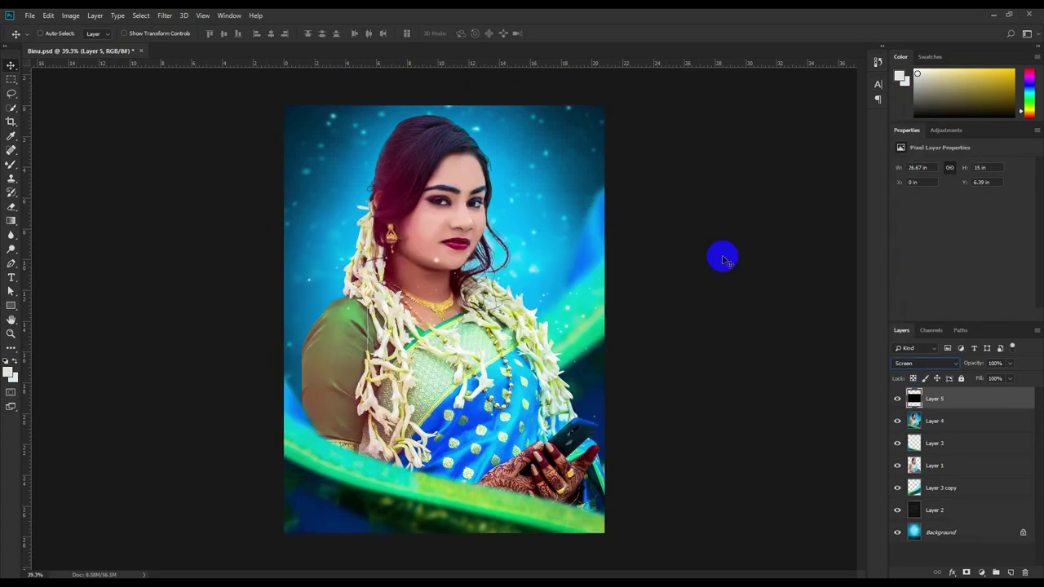
# Enlarge the starfield to cover the whole photo and crop it to the canvas.
pyautogui.moveTo(607, 326); pyautogui.dragTo(579, 451)
pyautogui.hotkey('ctrl', 't')
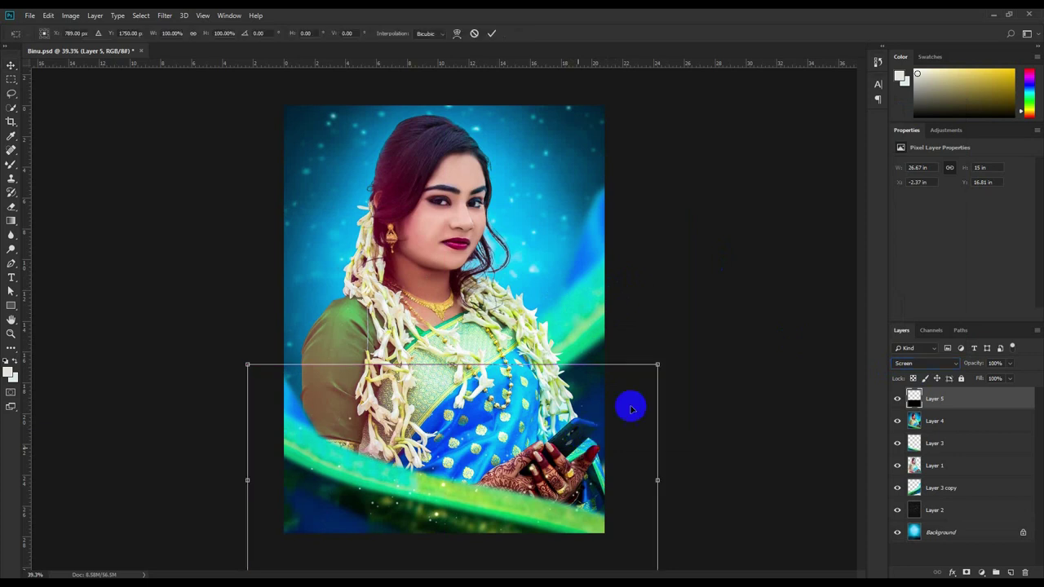
pyautogui.moveTo(657, 364)
pyautogui.mouseDown()
pyautogui.moveTo(795, 198)
pyautogui.moveTo(24, 82)
pyautogui.moveTo(140, 66)
pyautogui.mouseUp()
pyautogui.moveTo(168, 236)
pyautogui.mouseDown()
pyautogui.moveTo(241, 312)
pyautogui.moveTo(407, 333)
pyautogui.mouseUp()
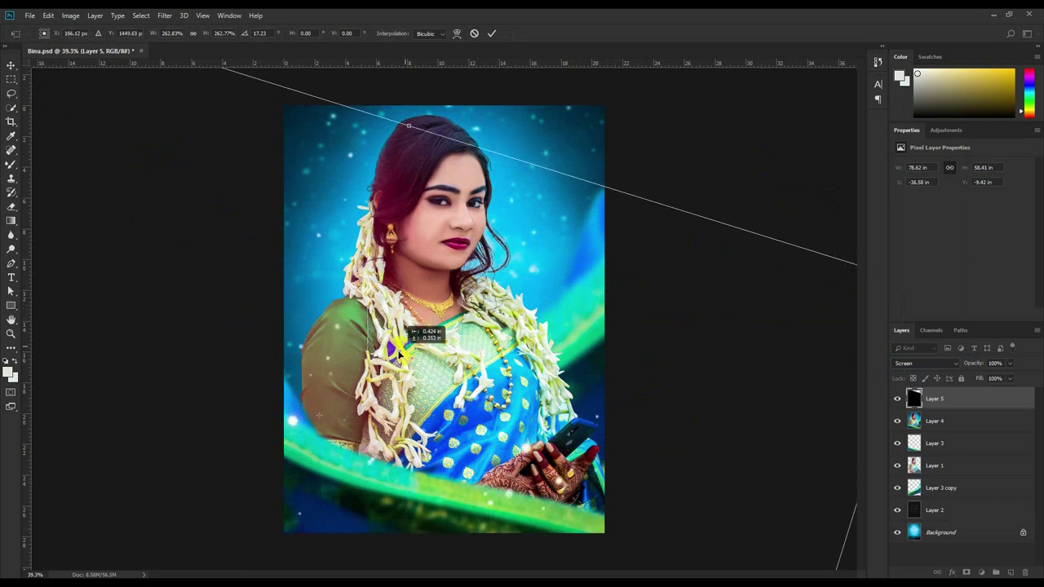
pyautogui.click(495, 34)
pyautogui.click(12, 121)
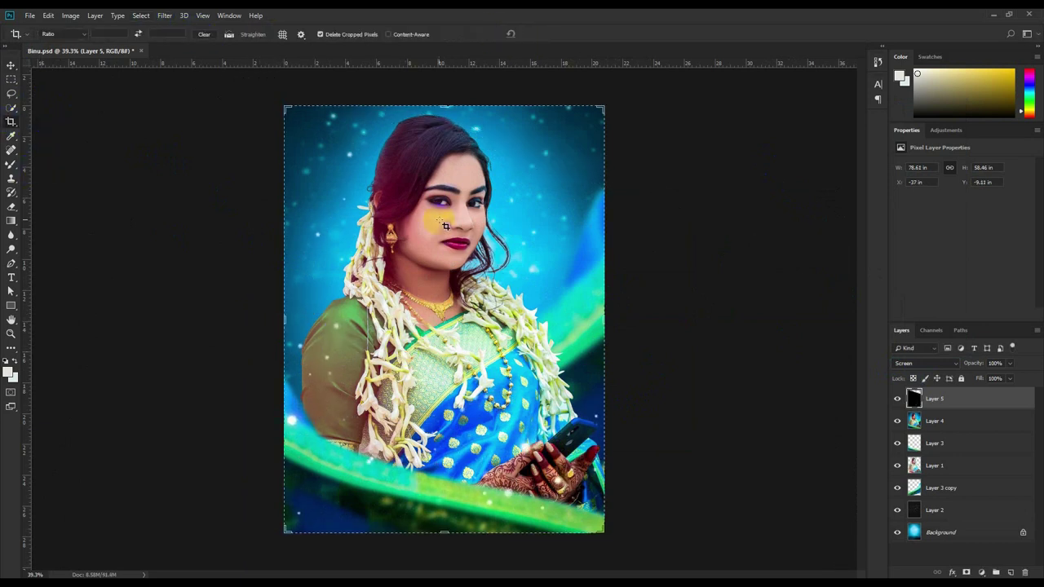
pyautogui.click(538, 34)
# Blur the starfield with a 4.3 px Gaussian Blur, save, and stamp all visible layers into a new layer.
pyautogui.click(164, 15)
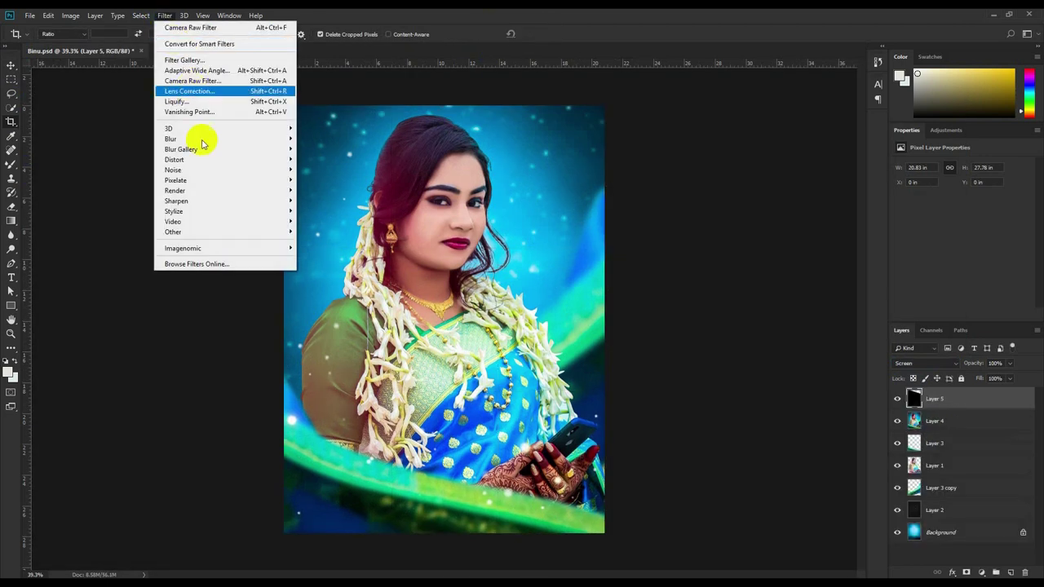
pyautogui.moveTo(170, 139)
pyautogui.click(315, 171)
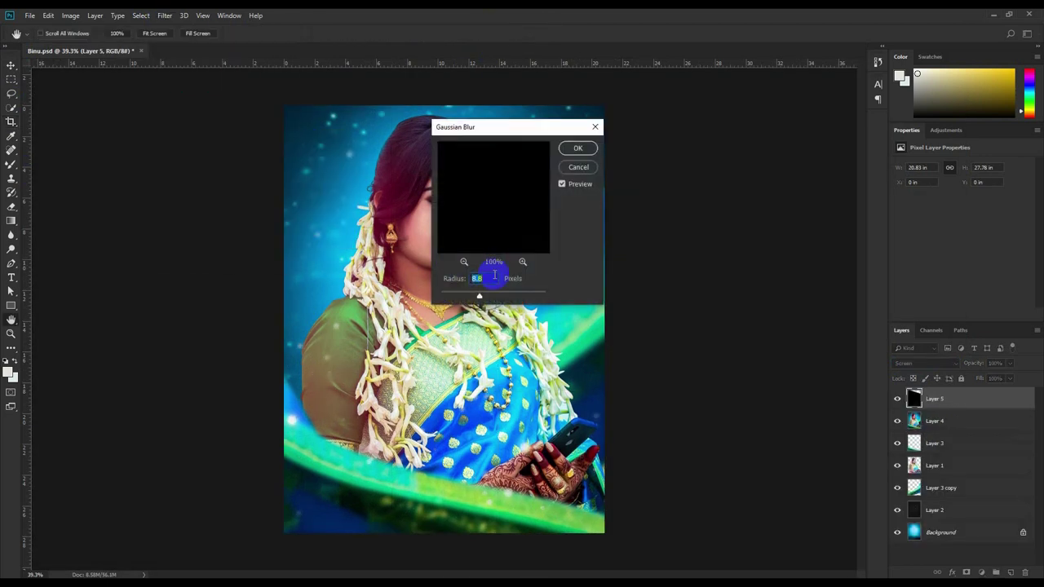
pyautogui.click(577, 148)
pyautogui.click(11, 65)
pyautogui.hotkey('ctrl', 's')
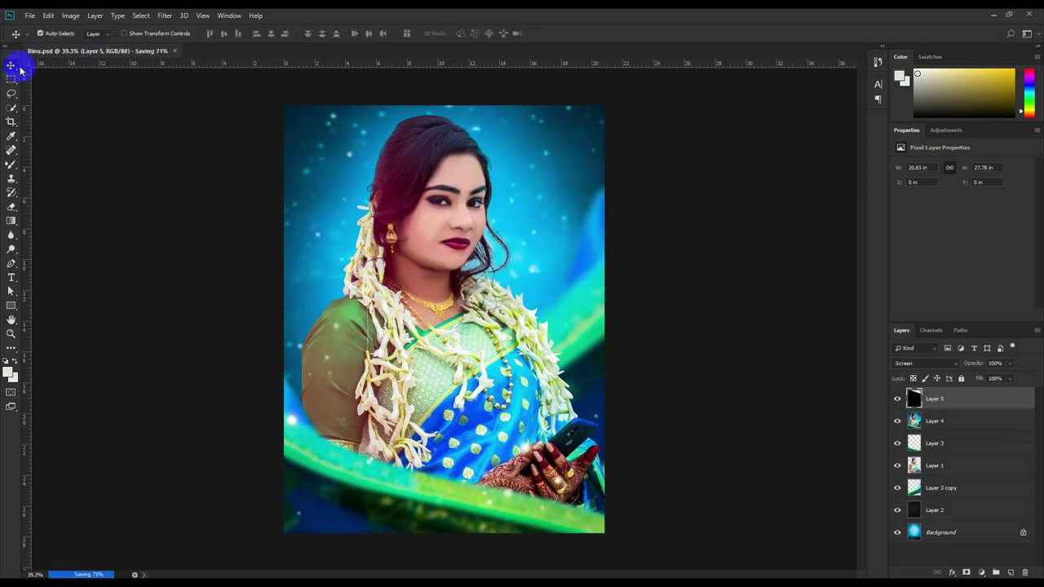
pyautogui.hotkey('ctrl', 'alt', 'shift', 'e')
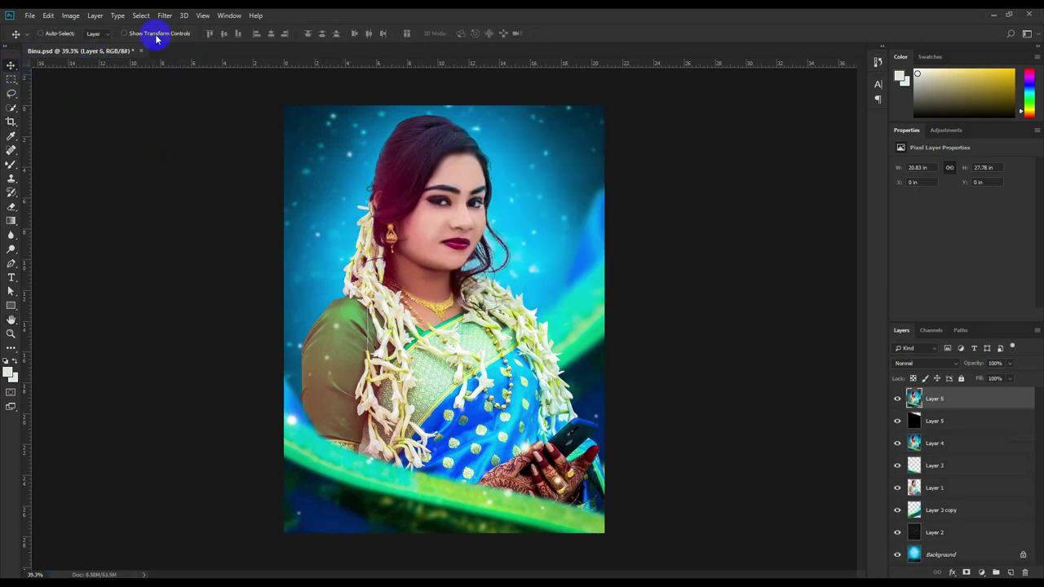
pyautogui.click(164, 15)
pyautogui.click(187, 81)
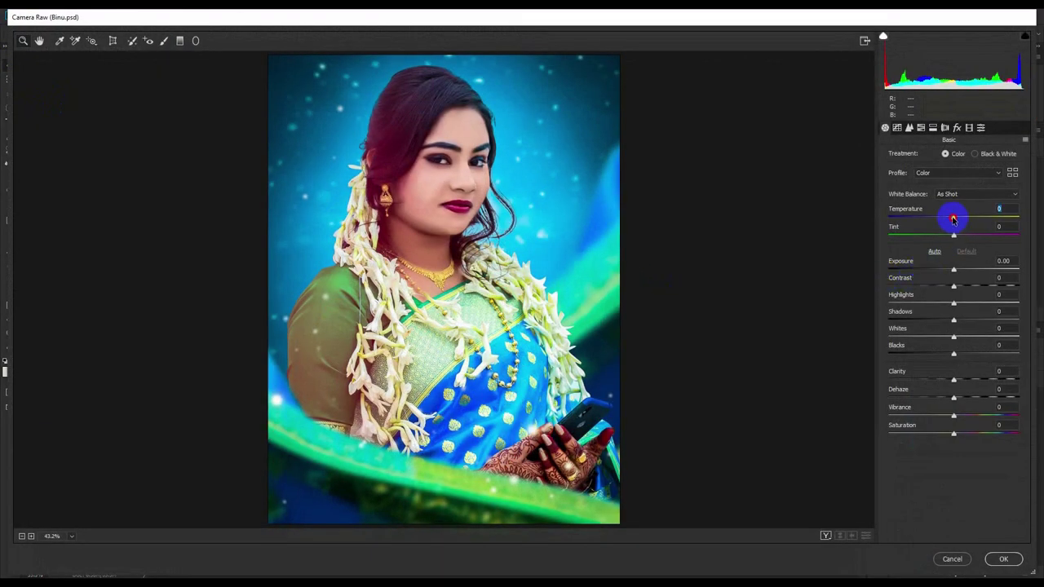
pyautogui.moveTo(952, 218); pyautogui.dragTo(981, 238)
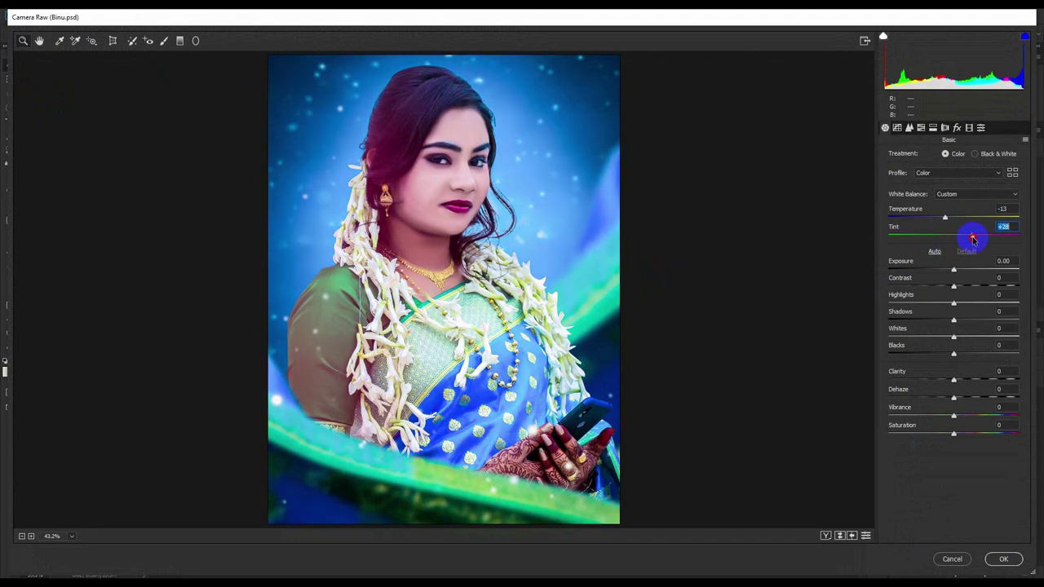
pyautogui.moveTo(959, 417); pyautogui.dragTo(977, 417)
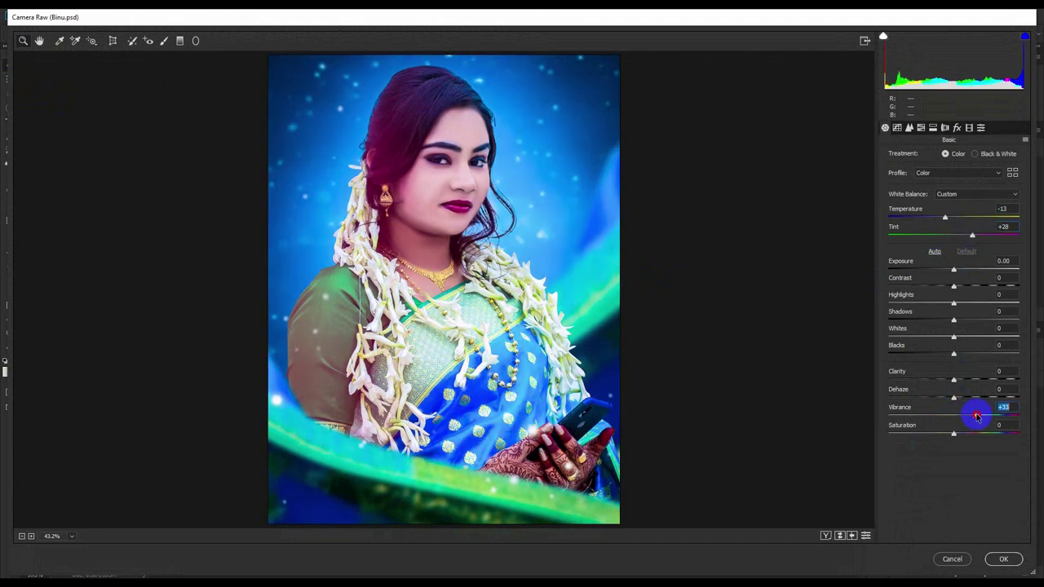
pyautogui.click(195, 40)
pyautogui.moveTo(454, 235); pyautogui.dragTo(596, 440)
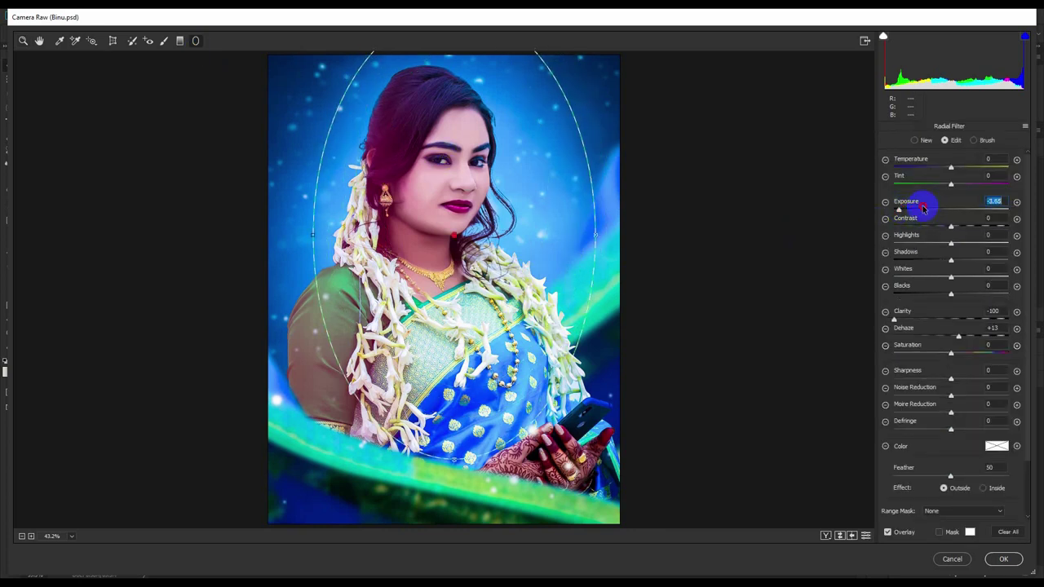
pyautogui.click(950, 557)
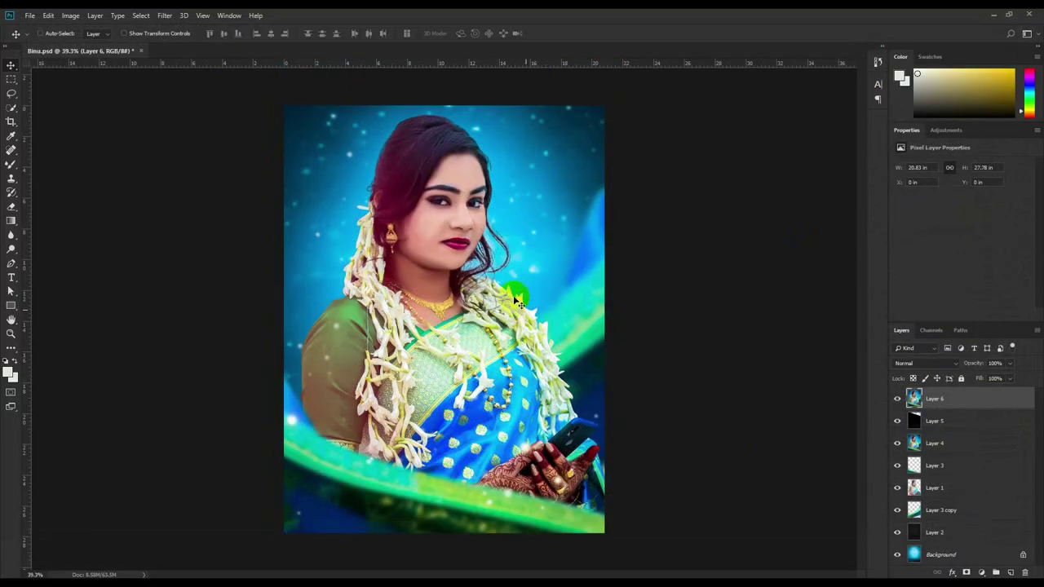
# Cool the merged layer with a Camera Raw Temperature of -18.
pyautogui.click(164, 18)
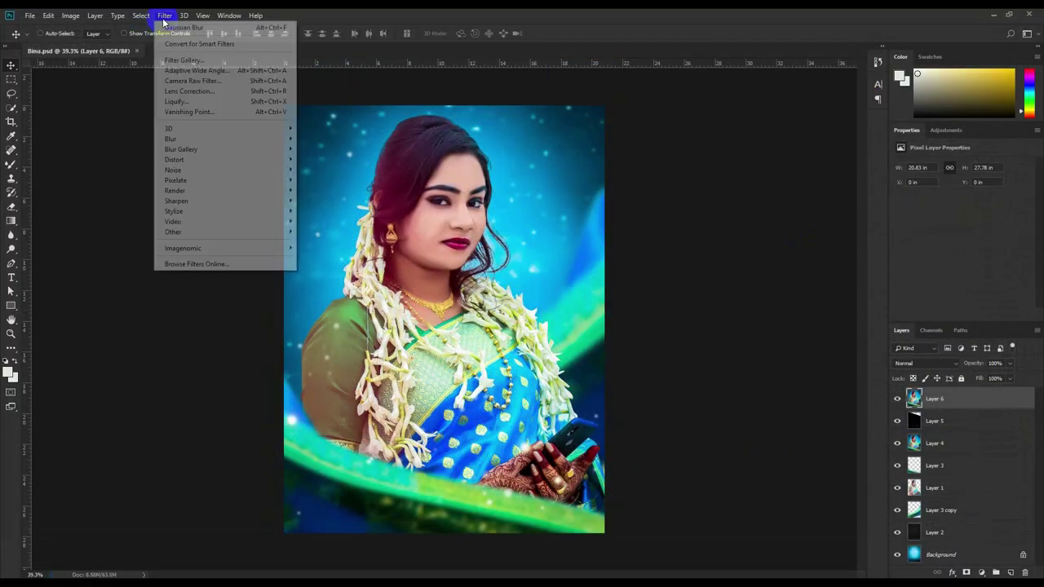
pyautogui.click(164, 18)
pyautogui.click(189, 81)
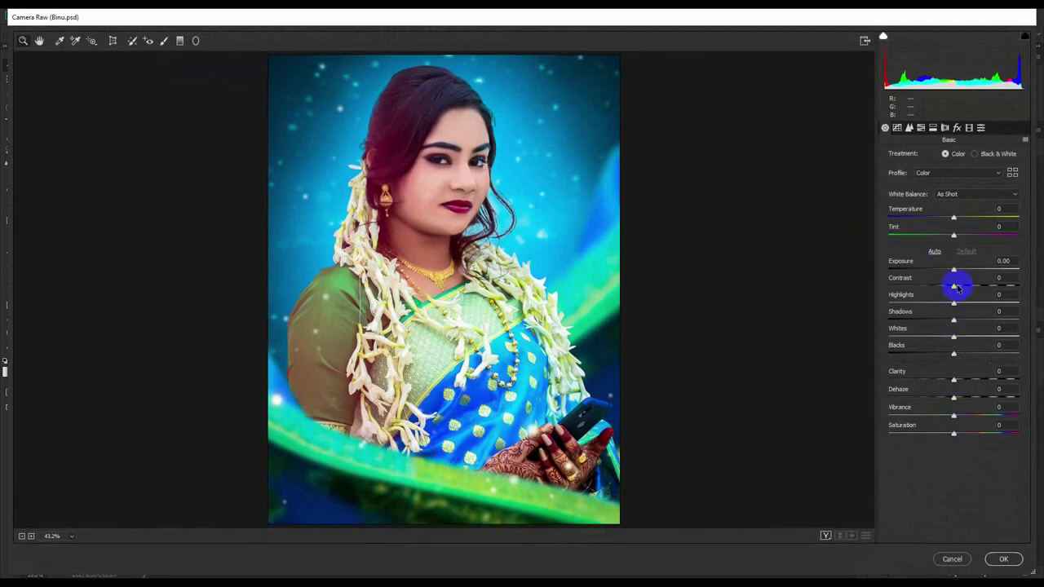
pyautogui.moveTo(952, 219)
pyautogui.mouseDown()
pyautogui.moveTo(934, 216)
pyautogui.moveTo(964, 237)
pyautogui.mouseUp()
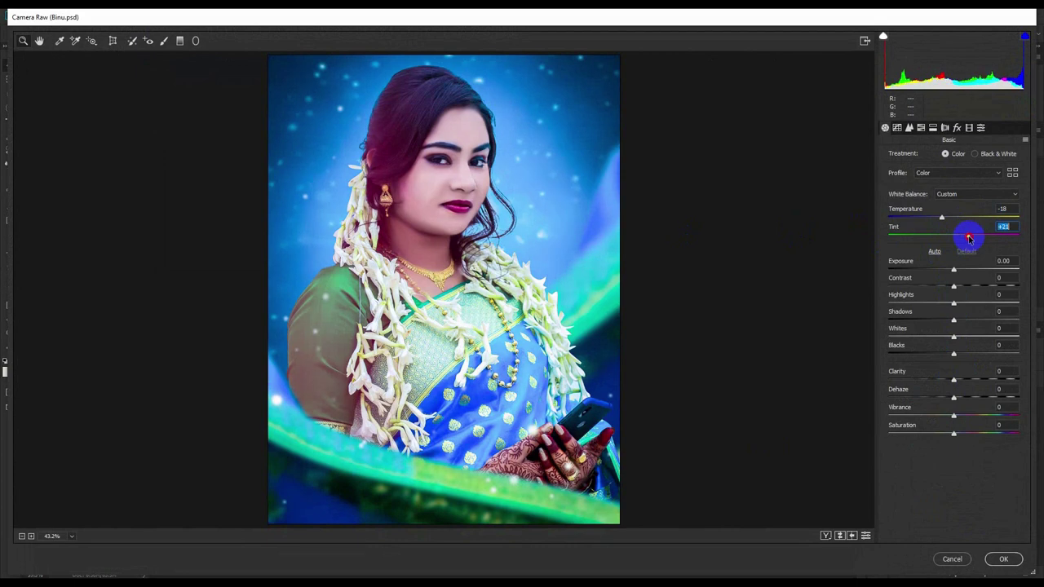
pyautogui.click(1004, 559)
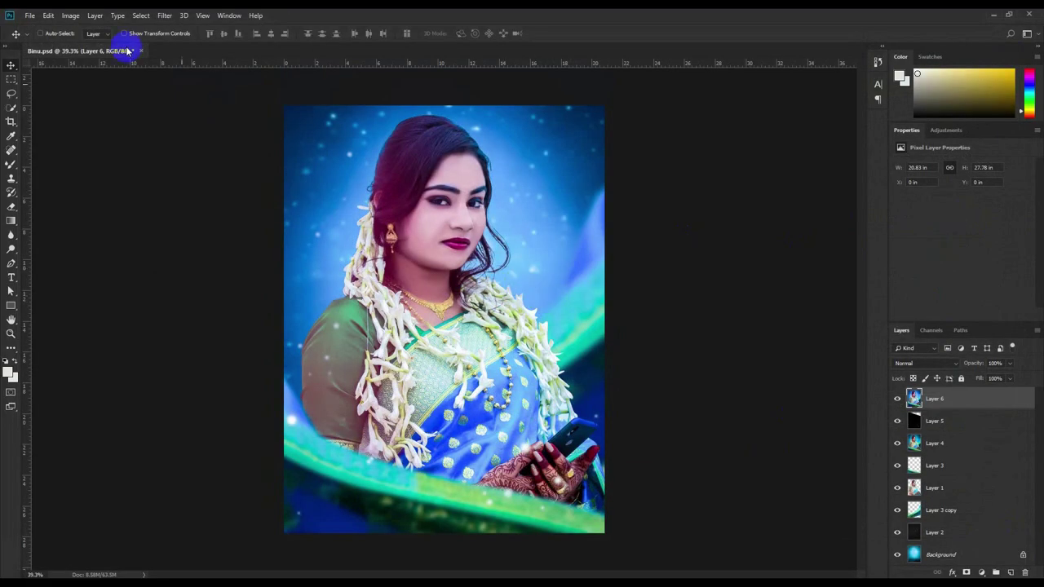
# Add a Camera Raw radial filter darkening around the woman (Exposure -1.00, Clarity -100, Dehaze +13).
pyautogui.click(161, 14)
pyautogui.click(208, 70)
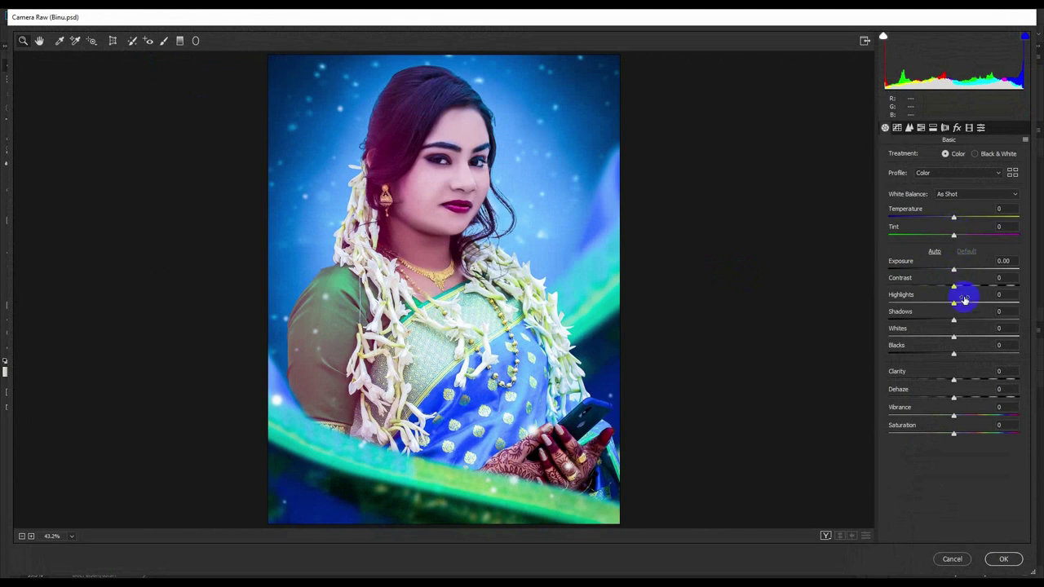
pyautogui.click(196, 41)
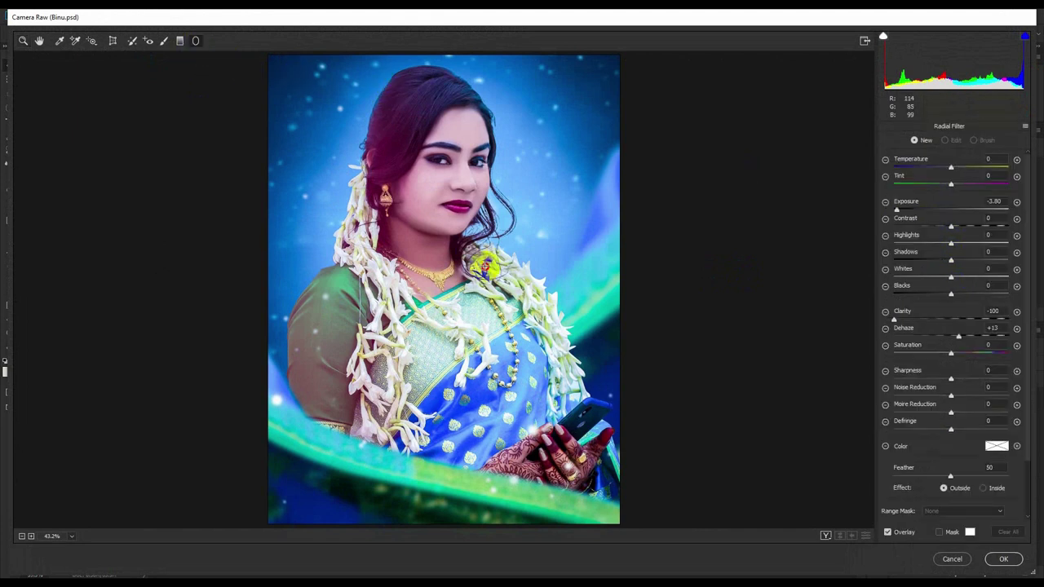
pyautogui.moveTo(468, 246)
pyautogui.mouseDown()
pyautogui.moveTo(542, 327)
pyautogui.moveTo(520, 317)
pyautogui.mouseUp()
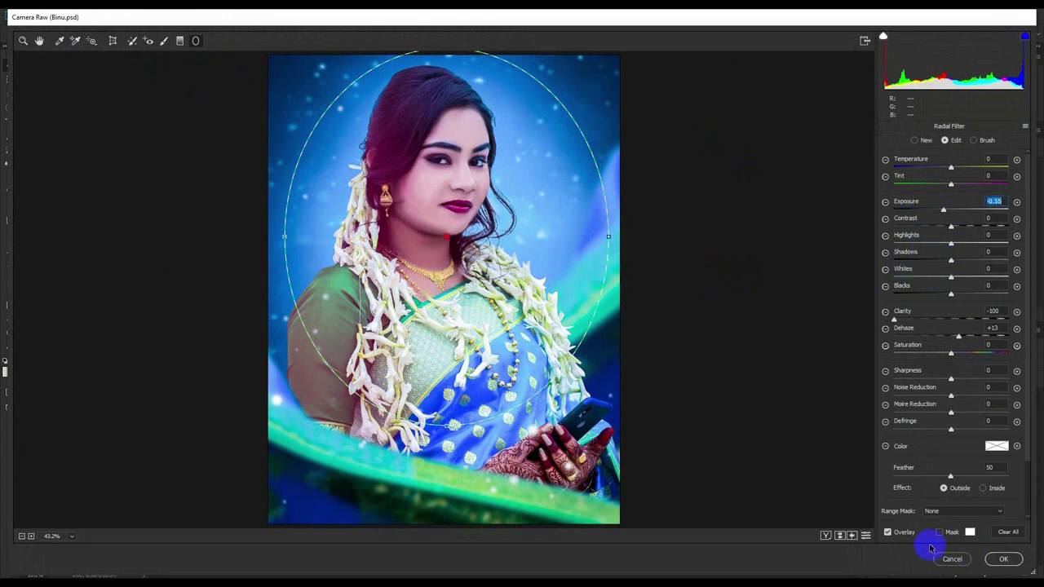
pyautogui.click(549, 290)
pyautogui.write('-1')
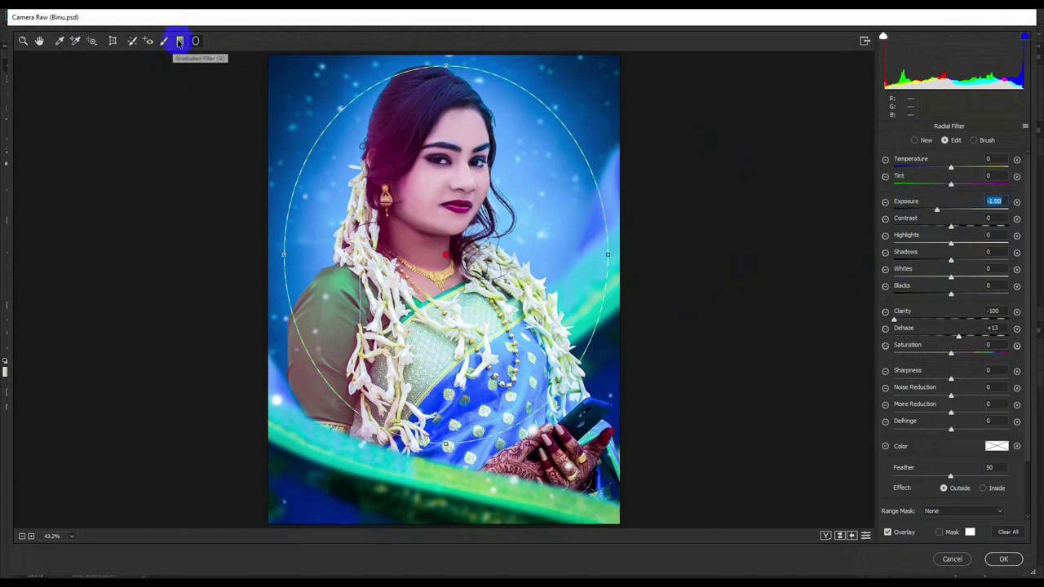
pyautogui.click(1002, 559)
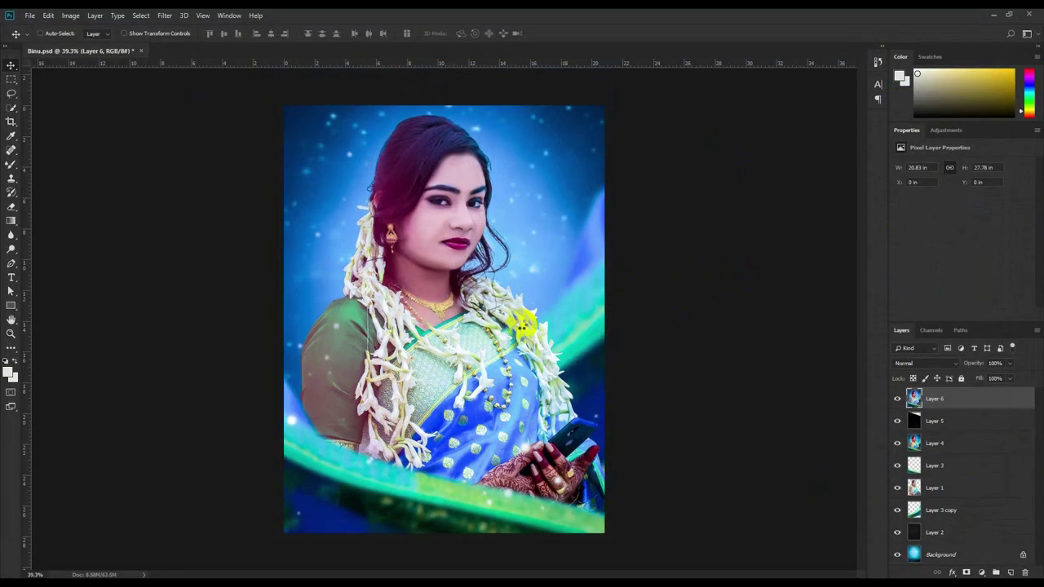
# Apply a Camera Raw pass with Contrast +19, Clarity +3, Dehaze +11 and a tint tweak, then save.
pyautogui.hotkey('ctrl', 's')
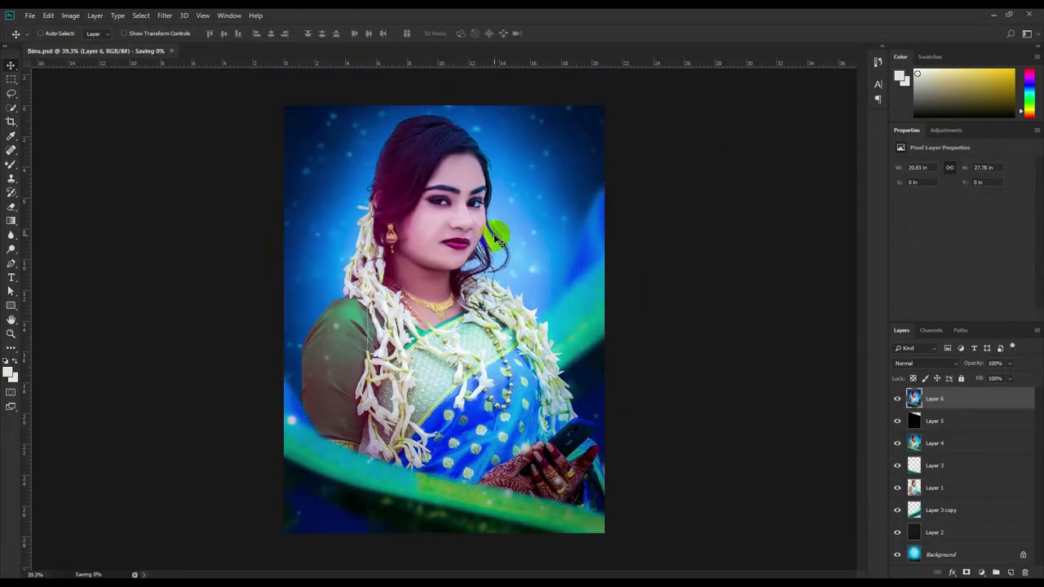
pyautogui.click(170, 15)
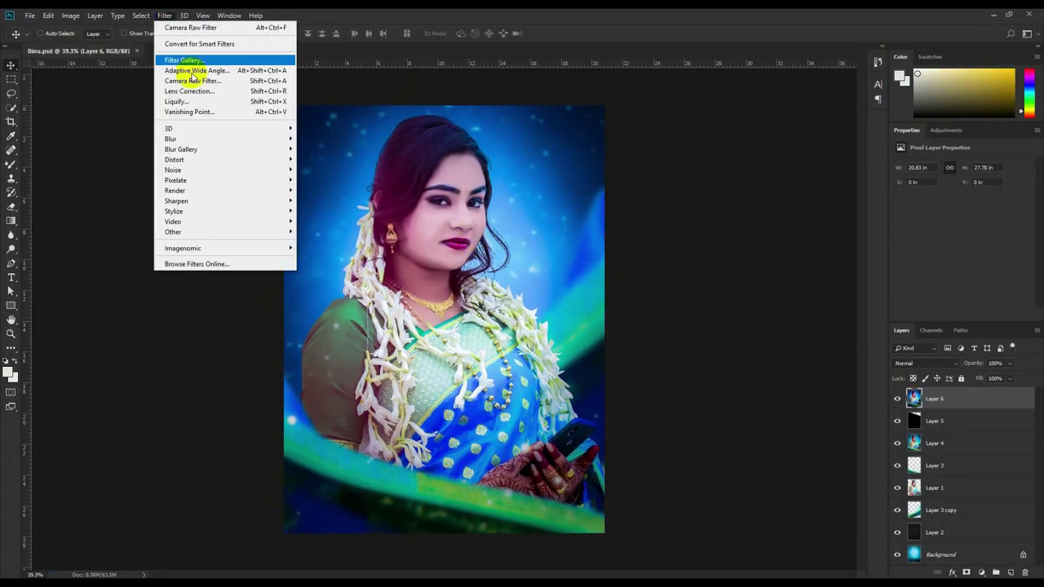
pyautogui.click(222, 82)
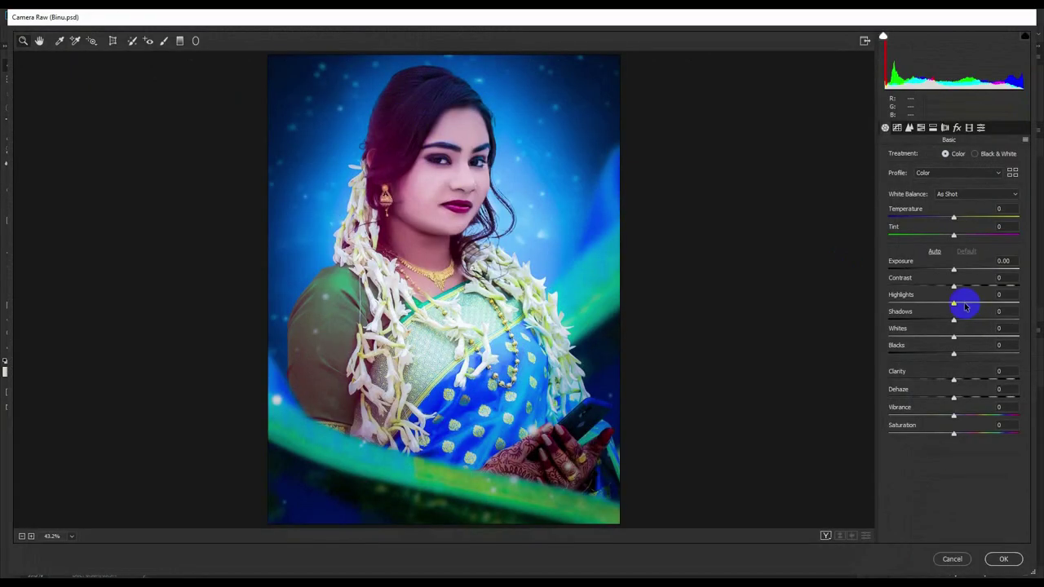
pyautogui.moveTo(956, 288); pyautogui.dragTo(968, 289)
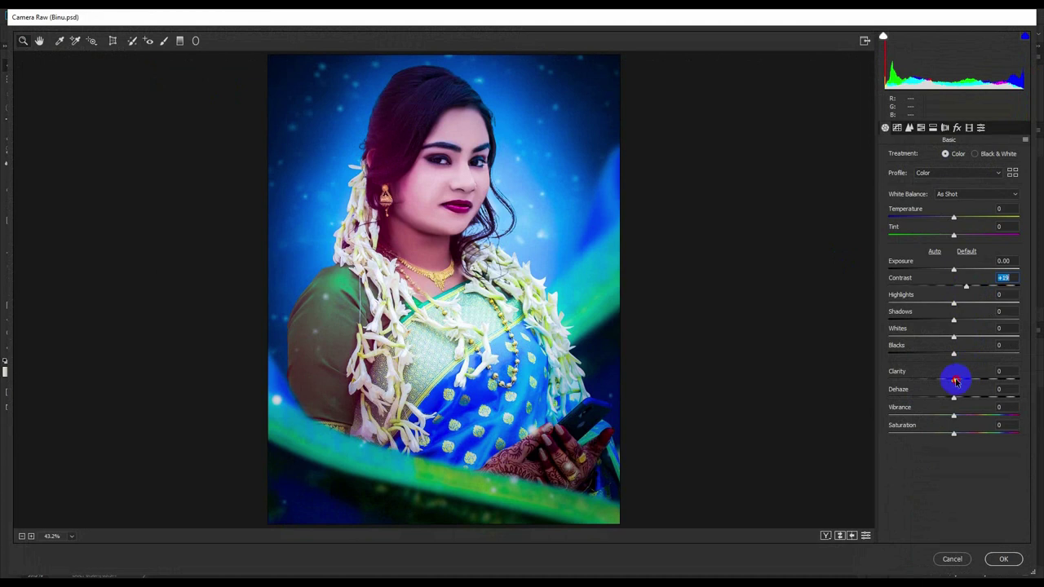
pyautogui.moveTo(955, 381); pyautogui.dragTo(968, 374)
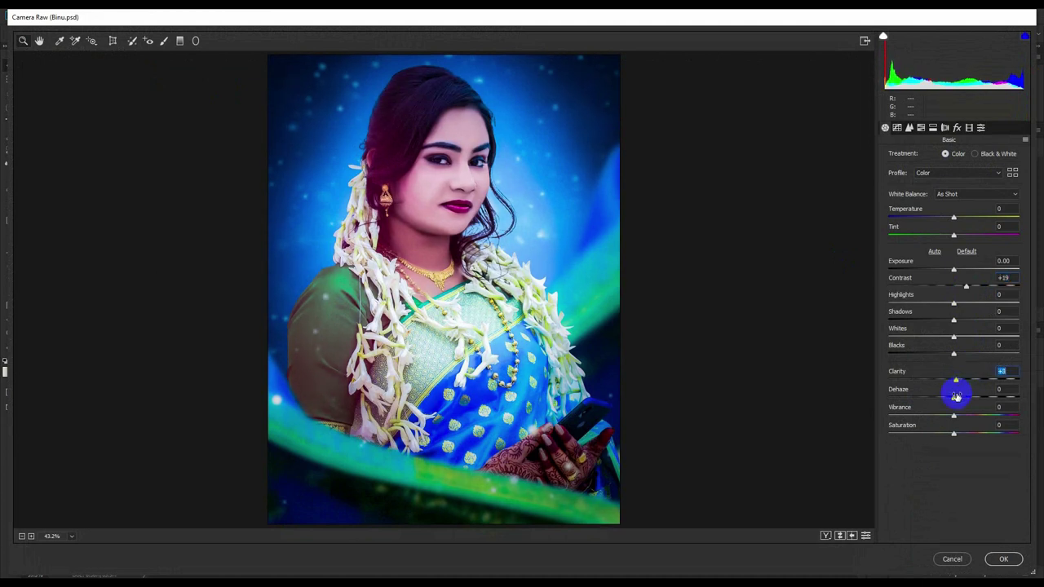
pyautogui.moveTo(940, 401); pyautogui.dragTo(959, 398)
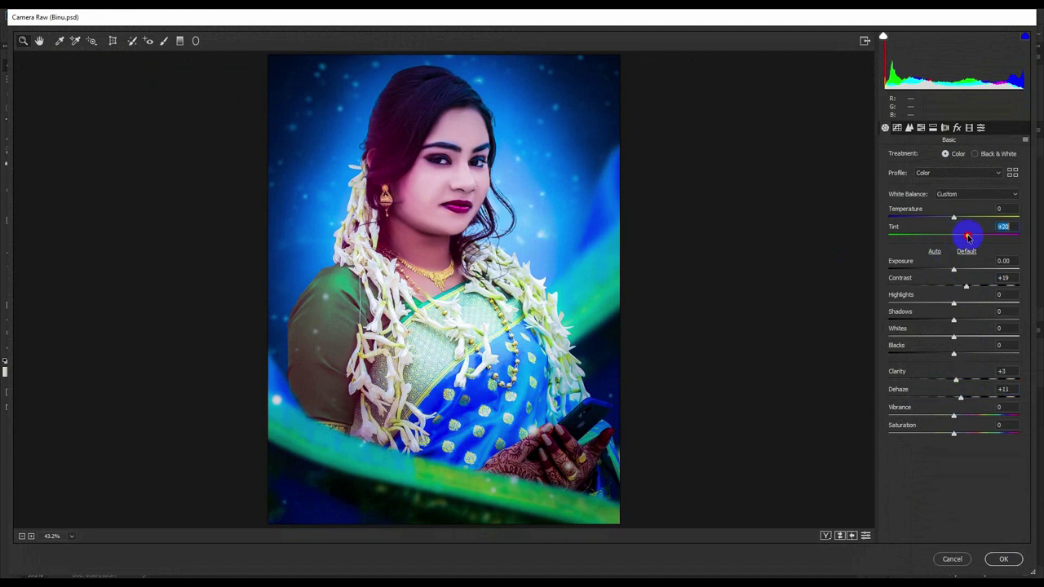
pyautogui.moveTo(968, 236)
pyautogui.mouseDown()
pyautogui.moveTo(938, 238)
pyautogui.moveTo(952, 222)
pyautogui.moveTo(953, 237)
pyautogui.mouseUp()
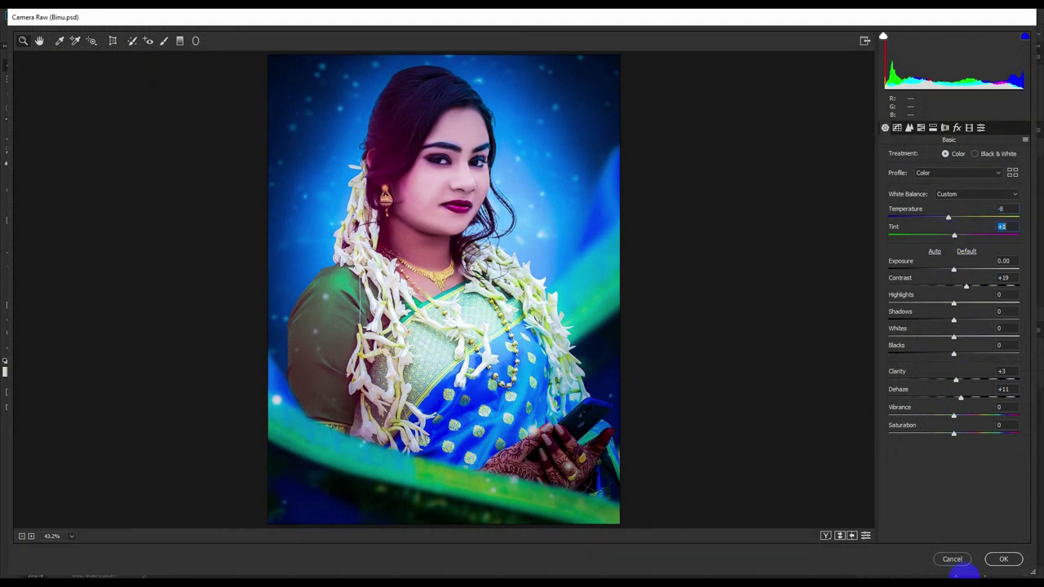
pyautogui.click(1007, 560)
pyautogui.hotkey('ctrl', 's')
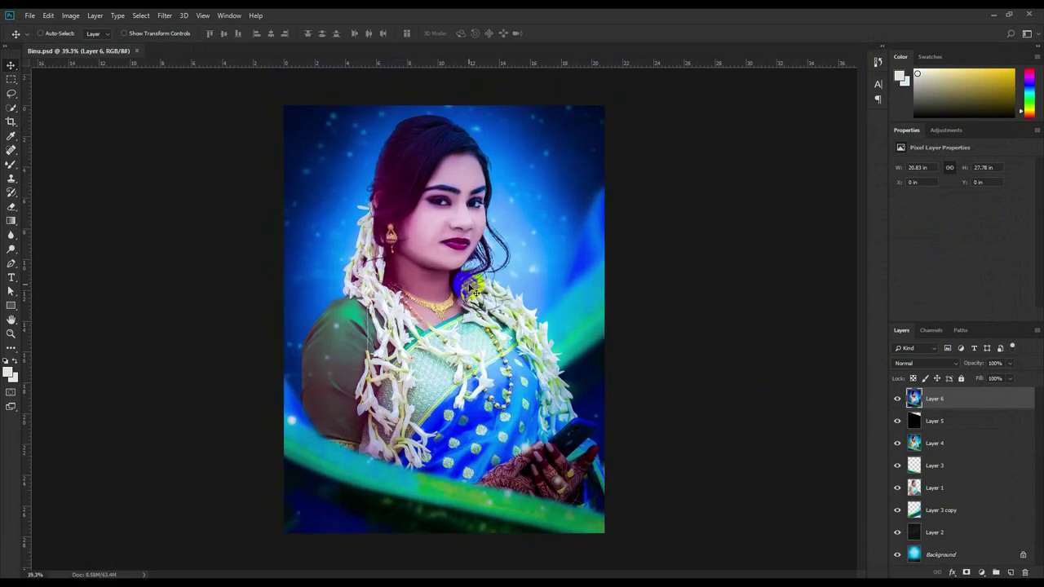
# Zoom to about 164% on the face and hair edge, browsing the retouching tool groups.
pyautogui.hotkey('ctrl', '-')
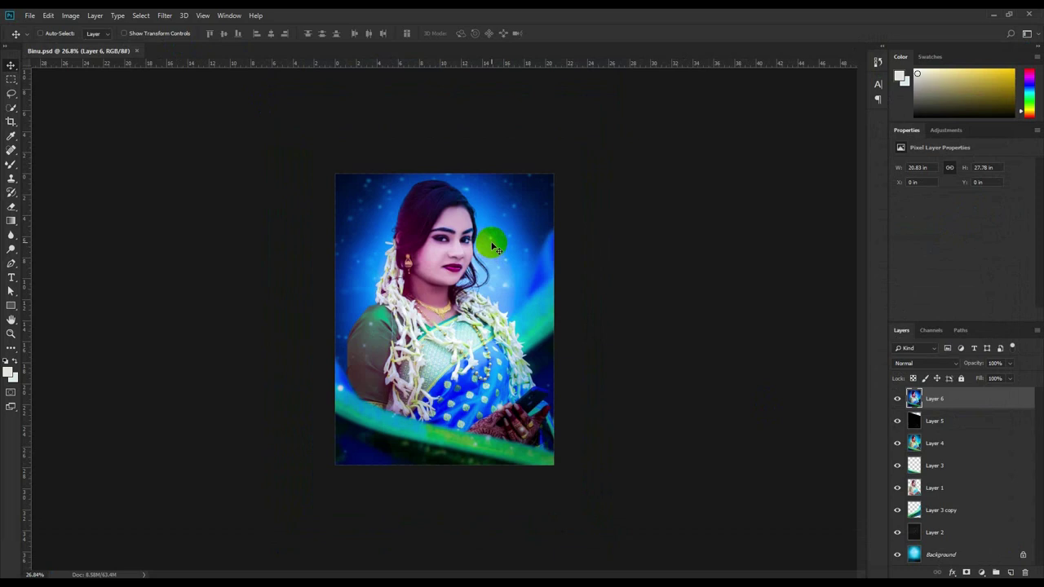
pyautogui.hotkey('ctrl', '+')
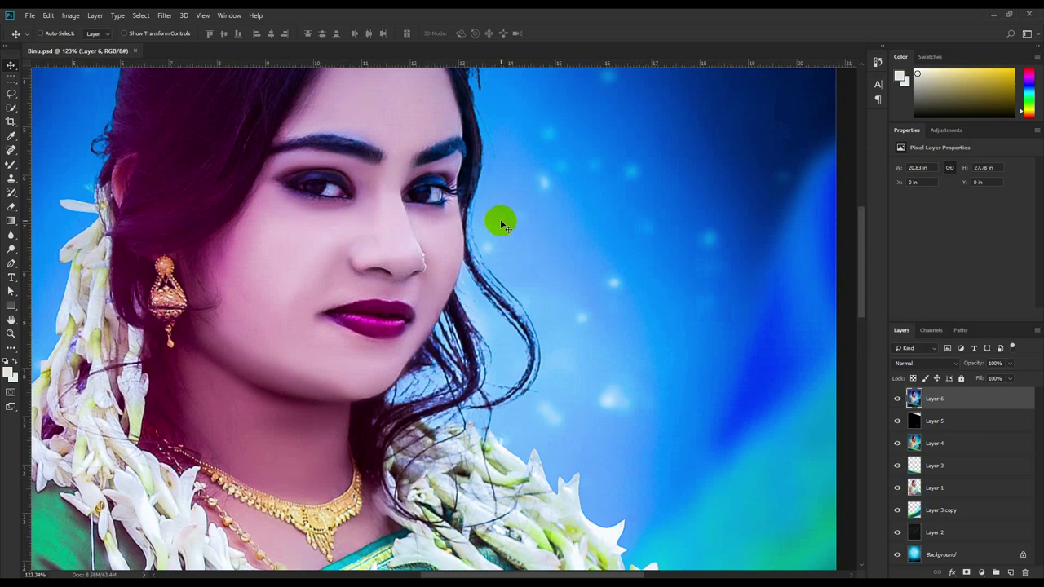
pyautogui.moveTo(475, 219); pyautogui.dragTo(499, 226)
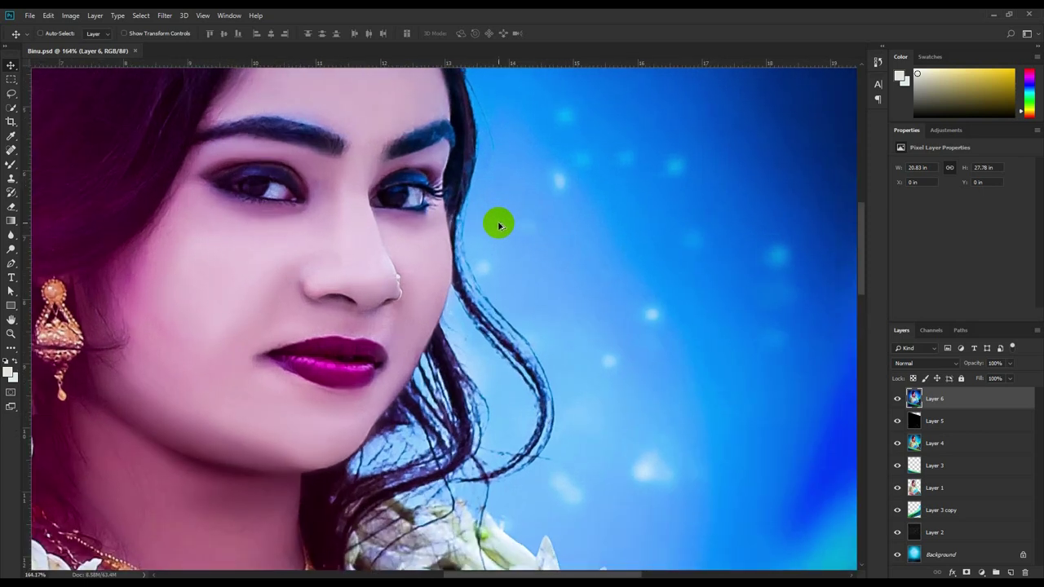
pyautogui.scroll(-1, 499, 226)
pyautogui.click(12, 179)
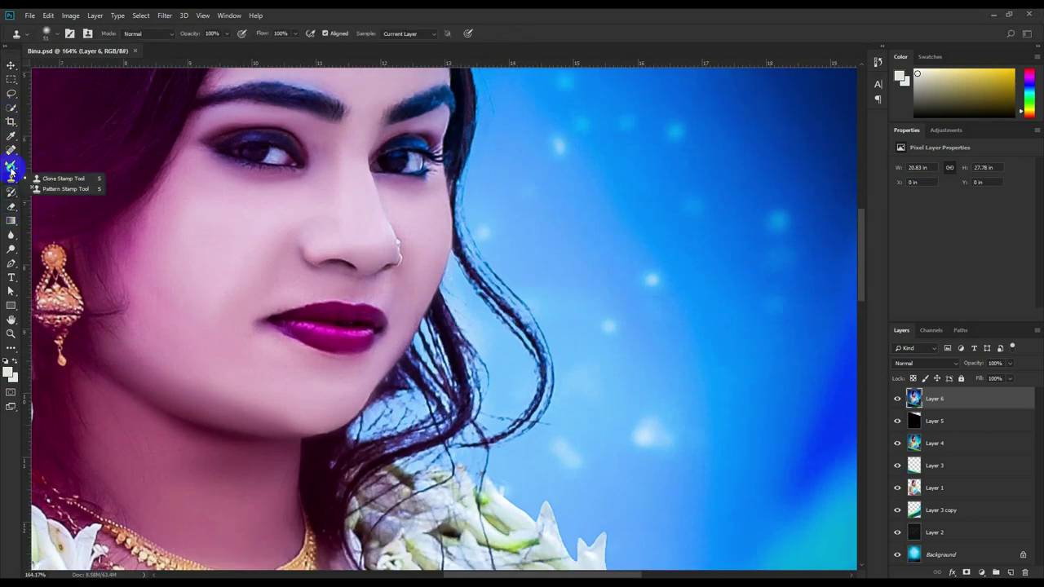
# Select the Smudge tool and set its strength to 20%.
pyautogui.click(12, 206)
pyautogui.click(12, 234)
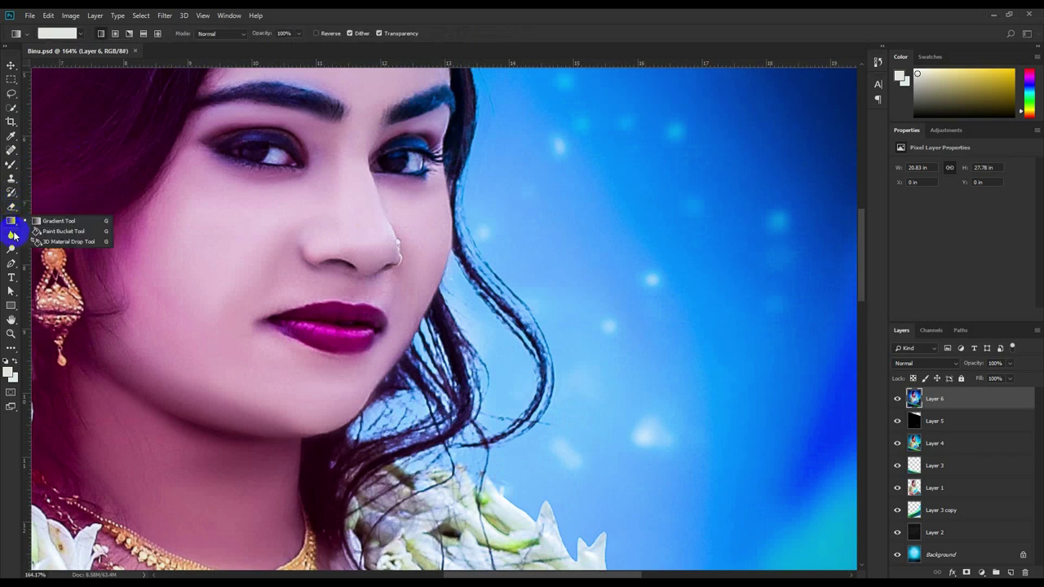
pyautogui.click(51, 257)
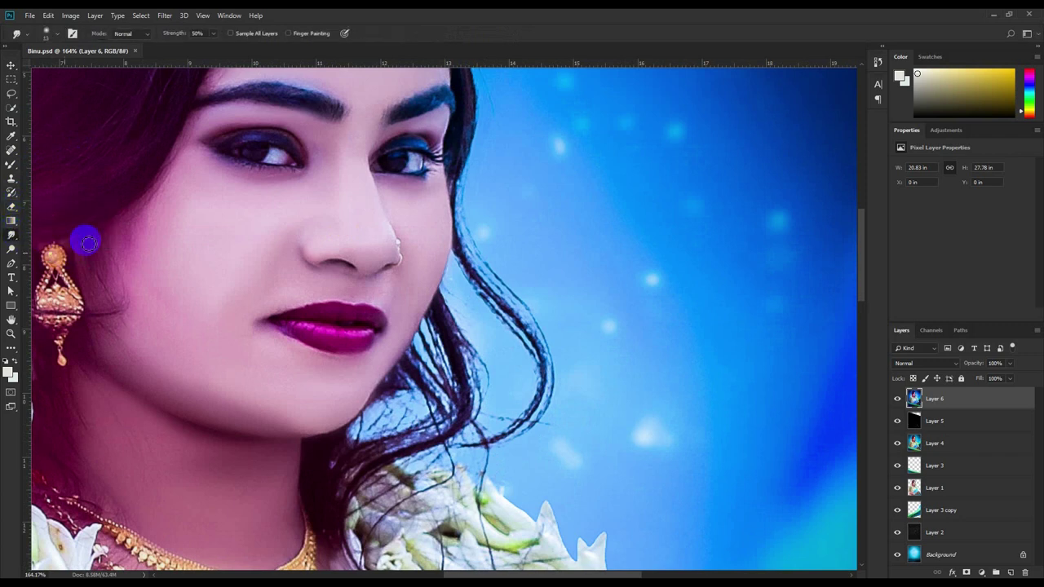
pyautogui.rightClick(466, 193)
pyautogui.scroll(2, 489, 309)
pyautogui.press('Escape')
pyautogui.press('2')
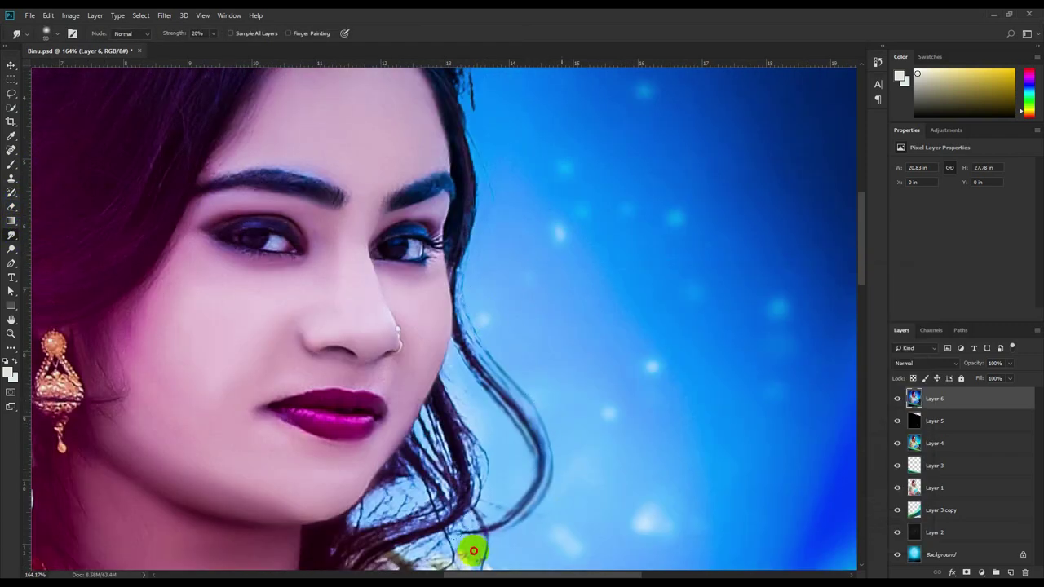
pyautogui.scroll(-1, 477, 399)
pyautogui.scroll(-1, 488, 394)
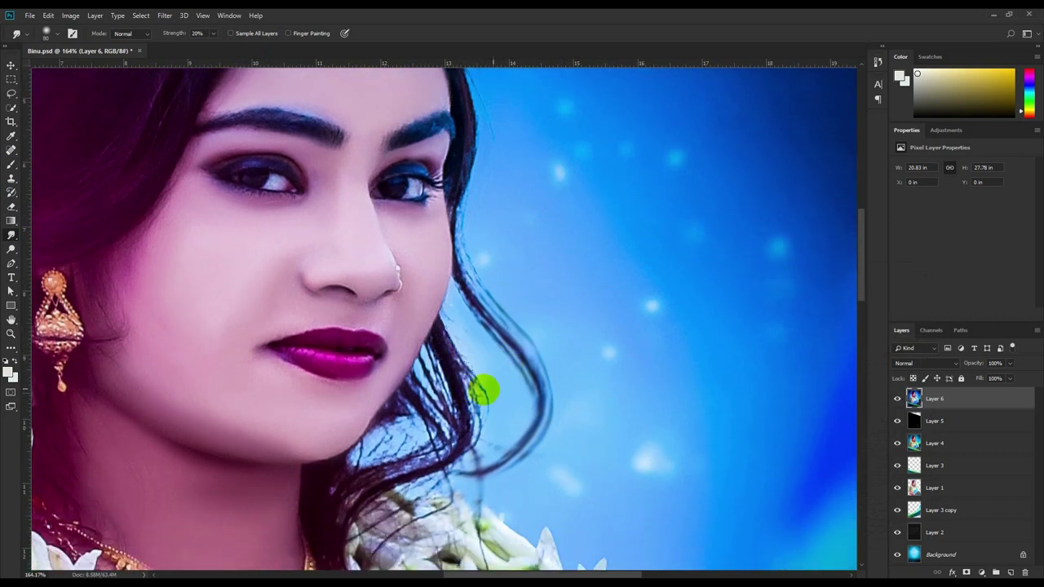
pyautogui.scroll(-1, 482, 389)
# Smudge the stray hair strands beside the neck, cheek, face edge and top of the head.
pyautogui.moveTo(446, 390); pyautogui.dragTo(375, 456)
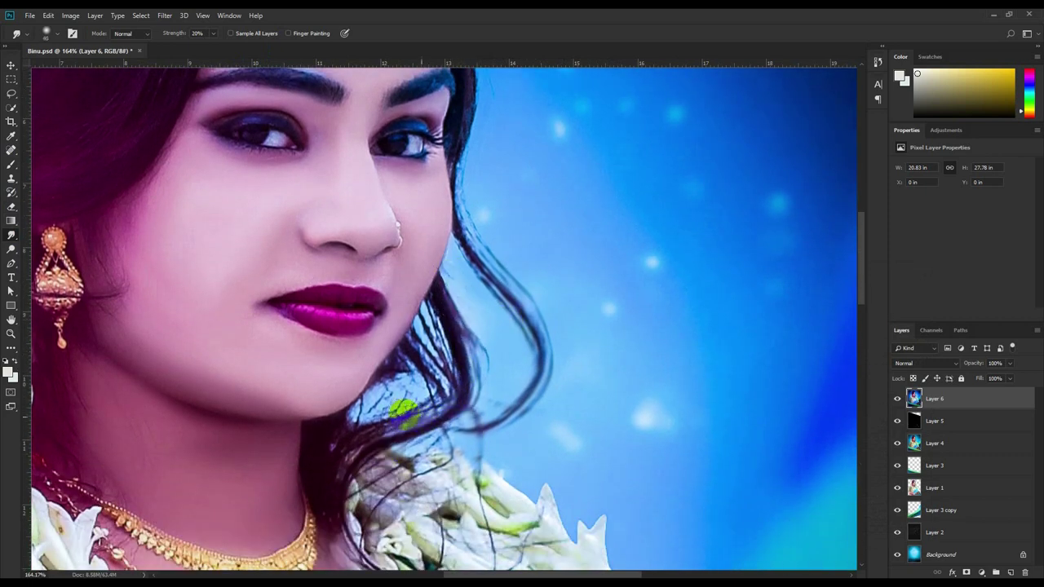
pyautogui.moveTo(428, 326)
pyautogui.mouseDown()
pyautogui.moveTo(387, 391)
pyautogui.moveTo(398, 407)
pyautogui.mouseUp()
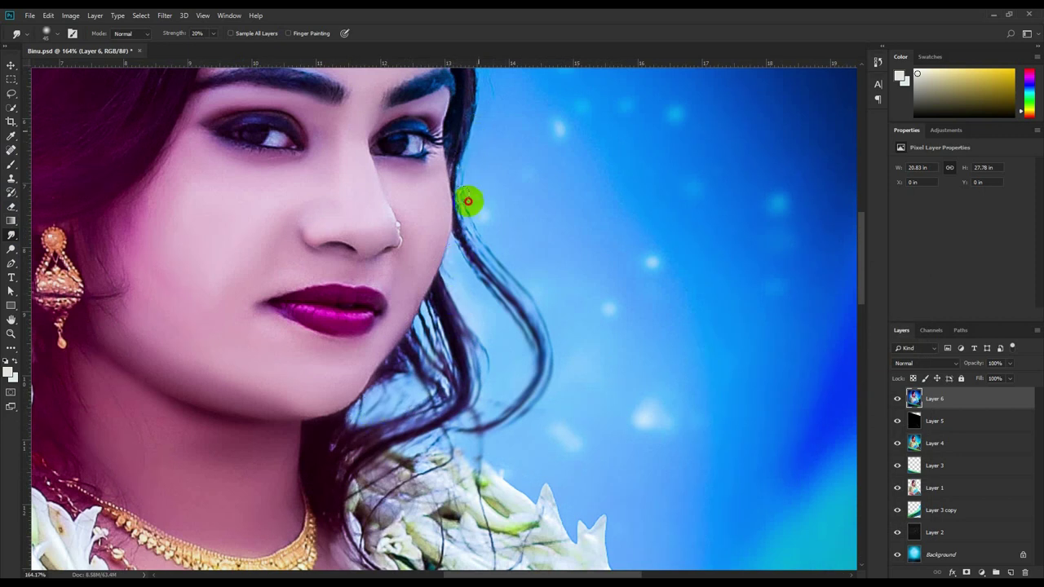
pyautogui.scroll(1, 498, 326)
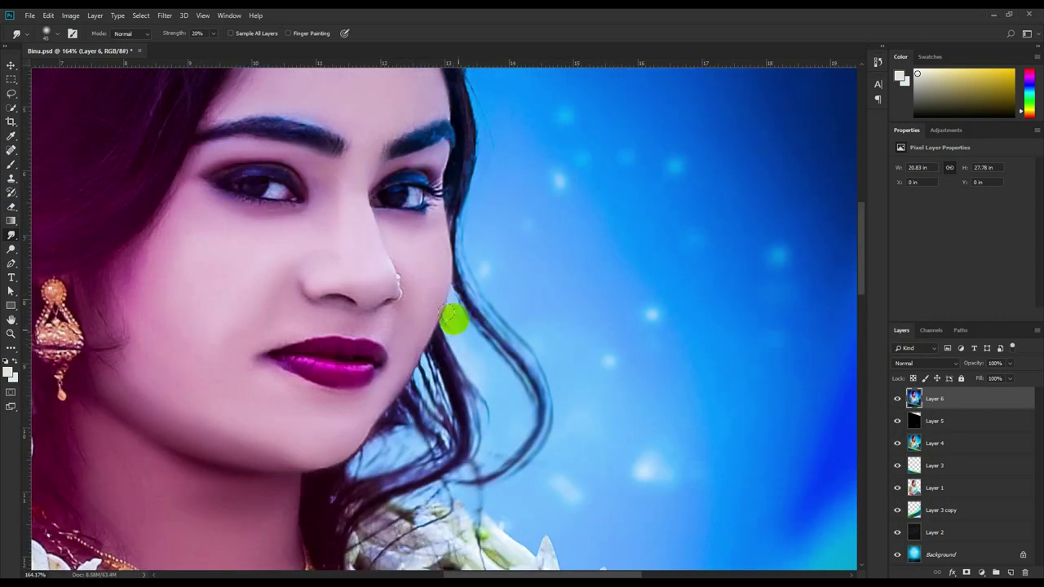
pyautogui.moveTo(454, 315); pyautogui.dragTo(464, 457)
pyautogui.scroll(3, 457, 326)
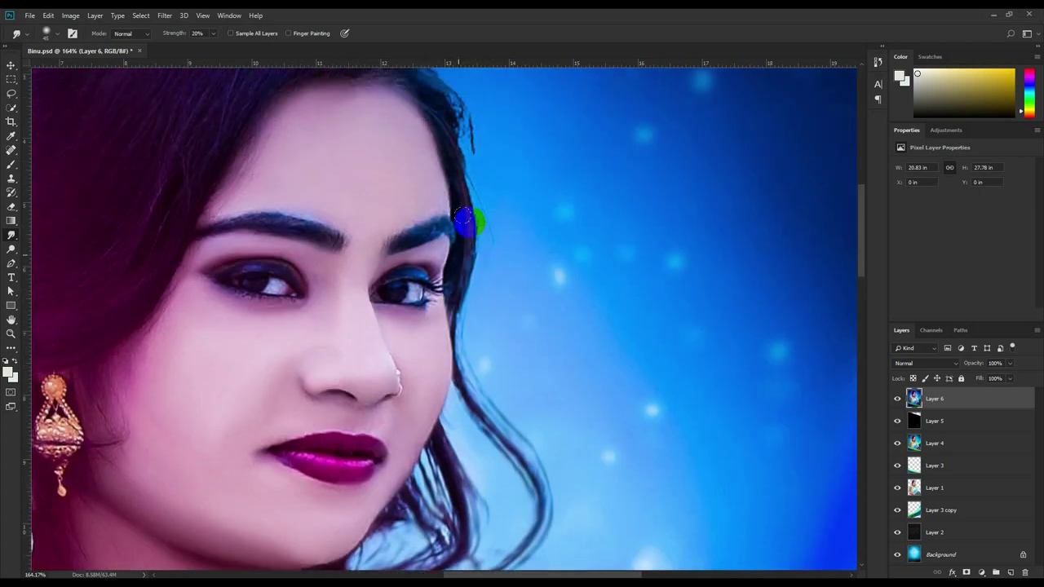
pyautogui.moveTo(474, 258); pyautogui.dragTo(475, 362)
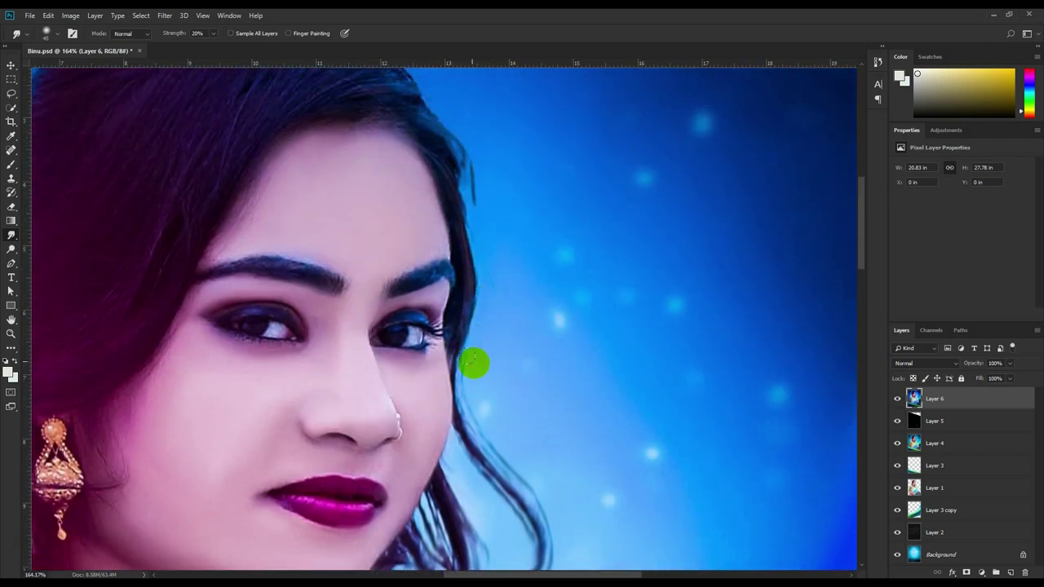
pyautogui.scroll(1, 475, 361)
pyautogui.moveTo(450, 168); pyautogui.dragTo(340, 103)
# Smooth the outer hair edge down toward the earring and across the crown.
pyautogui.scroll(1, 466, 231)
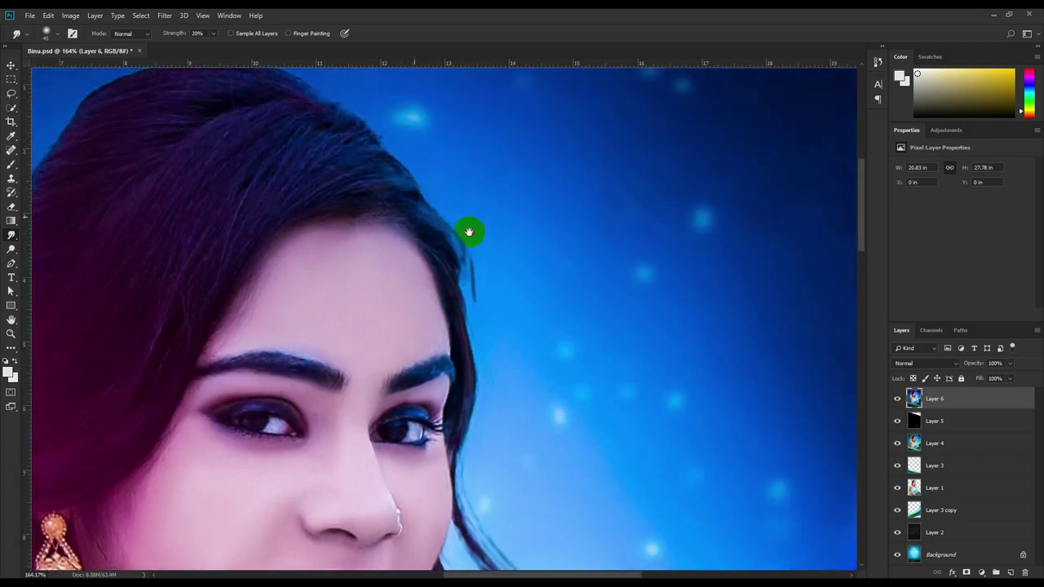
pyautogui.scroll(1, 489, 212)
pyautogui.hscroll(-3, 489, 212)
pyautogui.moveTo(457, 179)
pyautogui.mouseDown()
pyautogui.moveTo(277, 300)
pyautogui.moveTo(225, 432)
pyautogui.moveTo(334, 254)
pyautogui.moveTo(296, 373)
pyautogui.moveTo(447, 216)
pyautogui.mouseUp()
pyautogui.moveTo(370, 326)
pyautogui.mouseDown()
pyautogui.moveTo(265, 453)
pyautogui.moveTo(290, 461)
pyautogui.moveTo(187, 544)
pyautogui.moveTo(115, 538)
pyautogui.moveTo(77, 466)
pyautogui.moveTo(96, 447)
pyautogui.moveTo(90, 385)
pyautogui.mouseUp()
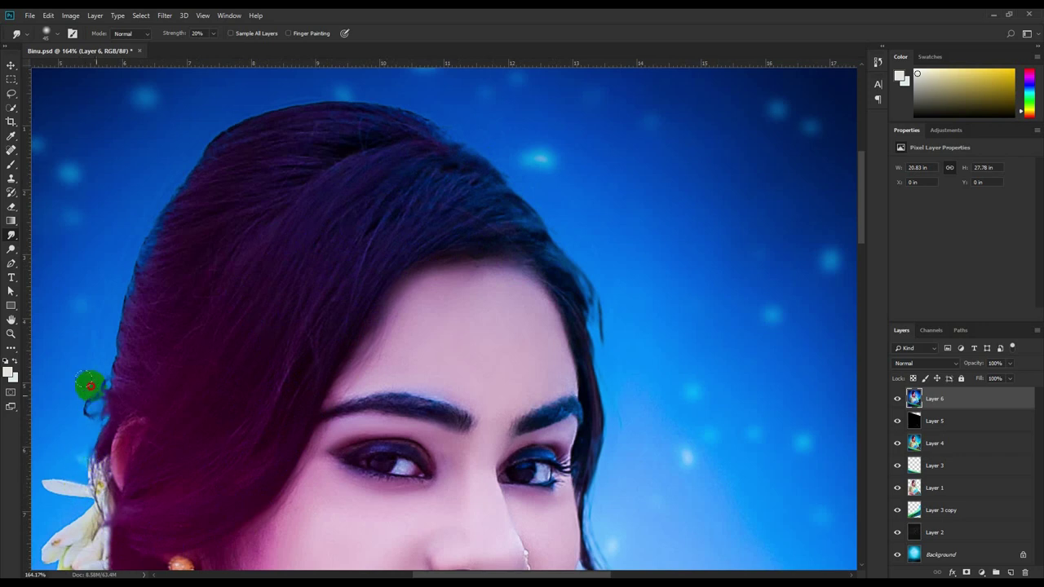
pyautogui.moveTo(178, 213)
pyautogui.mouseDown()
pyautogui.moveTo(258, 122)
pyautogui.moveTo(121, 261)
pyautogui.moveTo(146, 340)
pyautogui.moveTo(167, 364)
pyautogui.moveTo(168, 392)
pyautogui.mouseUp()
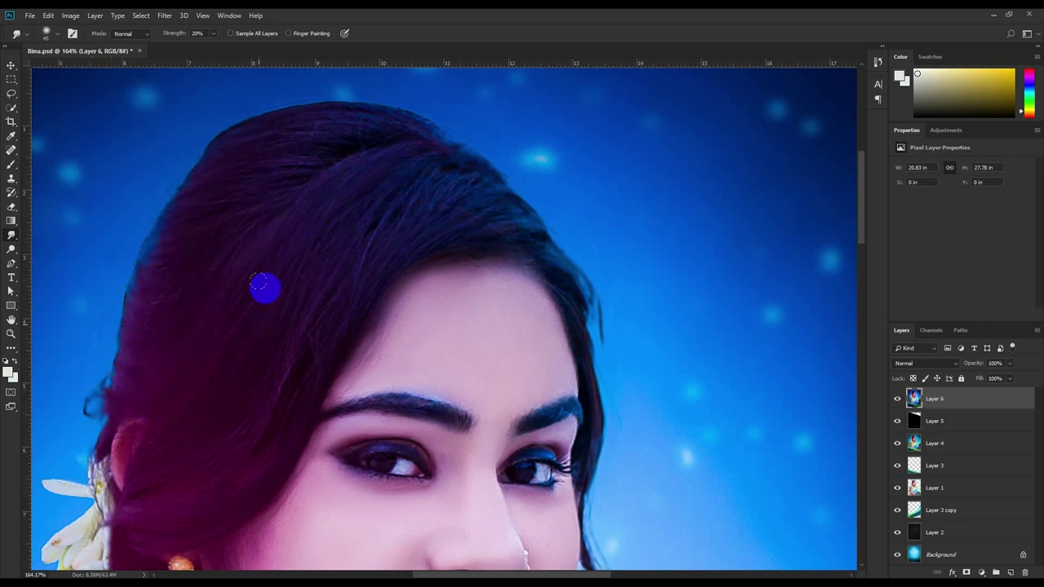
pyautogui.moveTo(146, 280)
pyautogui.mouseDown()
pyautogui.moveTo(140, 226)
pyautogui.moveTo(245, 168)
pyautogui.moveTo(228, 144)
pyautogui.moveTo(447, 119)
pyautogui.moveTo(317, 137)
pyautogui.moveTo(392, 180)
pyautogui.mouseUp()
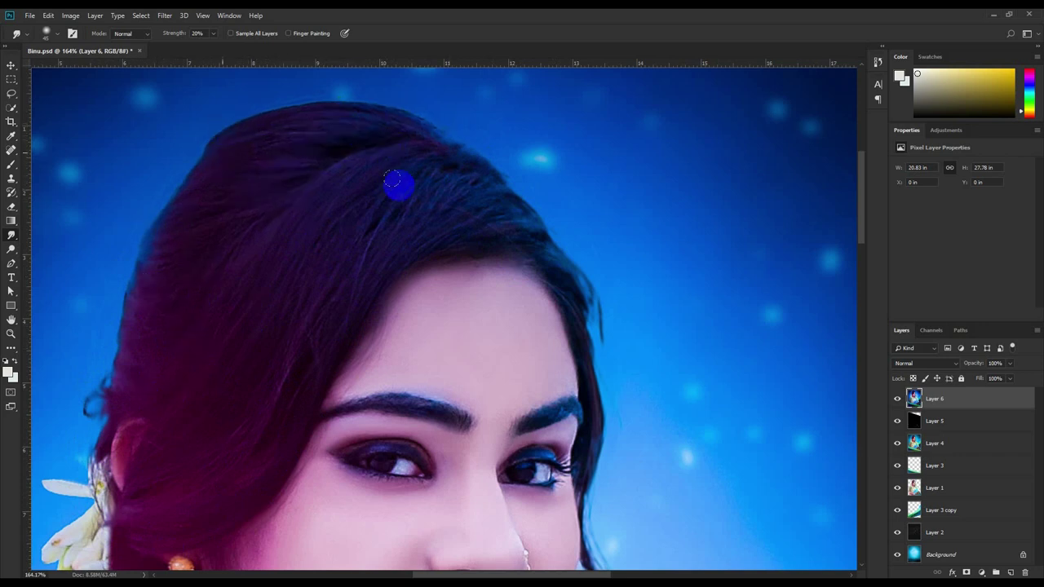
pyautogui.moveTo(497, 178)
pyautogui.mouseDown()
pyautogui.moveTo(429, 214)
pyautogui.moveTo(481, 202)
pyautogui.moveTo(449, 226)
pyautogui.moveTo(568, 366)
pyautogui.moveTo(576, 291)
pyautogui.moveTo(605, 373)
pyautogui.mouseUp()
# Soften the eyebrow and eye area and the hair past the earring, then zoom out.
pyautogui.scroll(1, 606, 379)
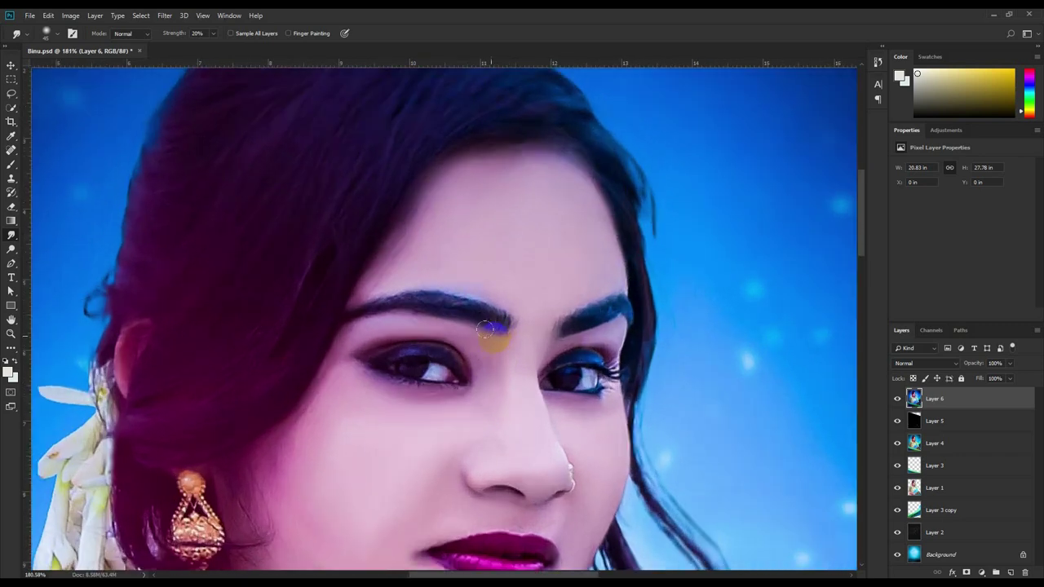
pyautogui.moveTo(468, 300); pyautogui.dragTo(415, 299)
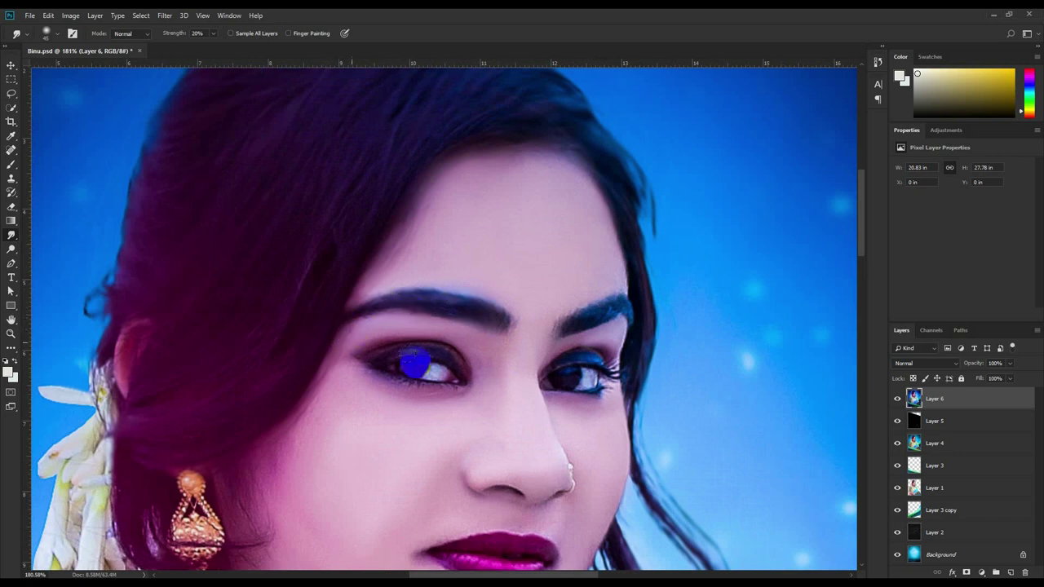
pyautogui.moveTo(400, 358); pyautogui.dragTo(453, 378)
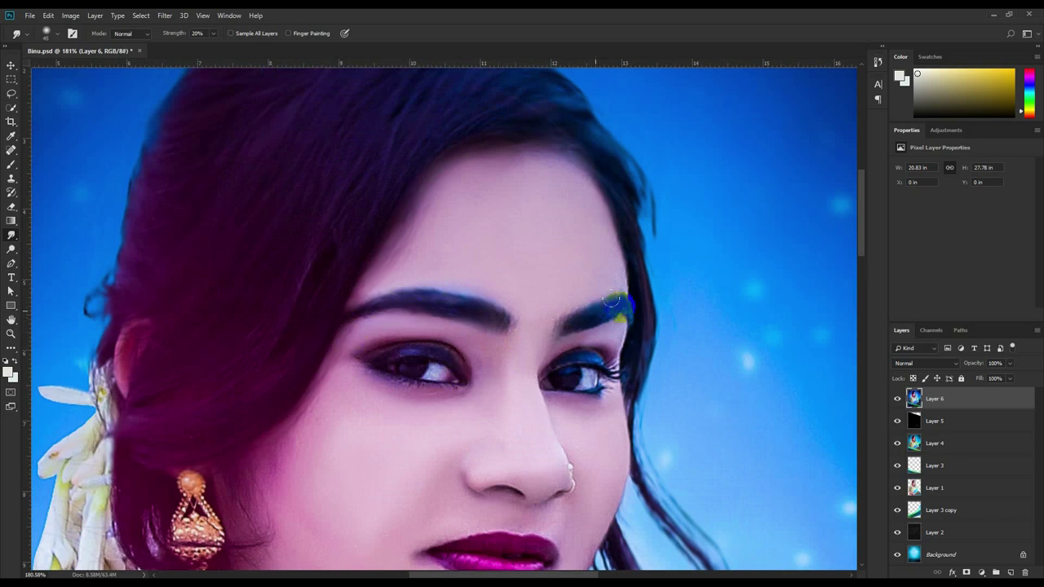
pyautogui.scroll(-4, 609, 372)
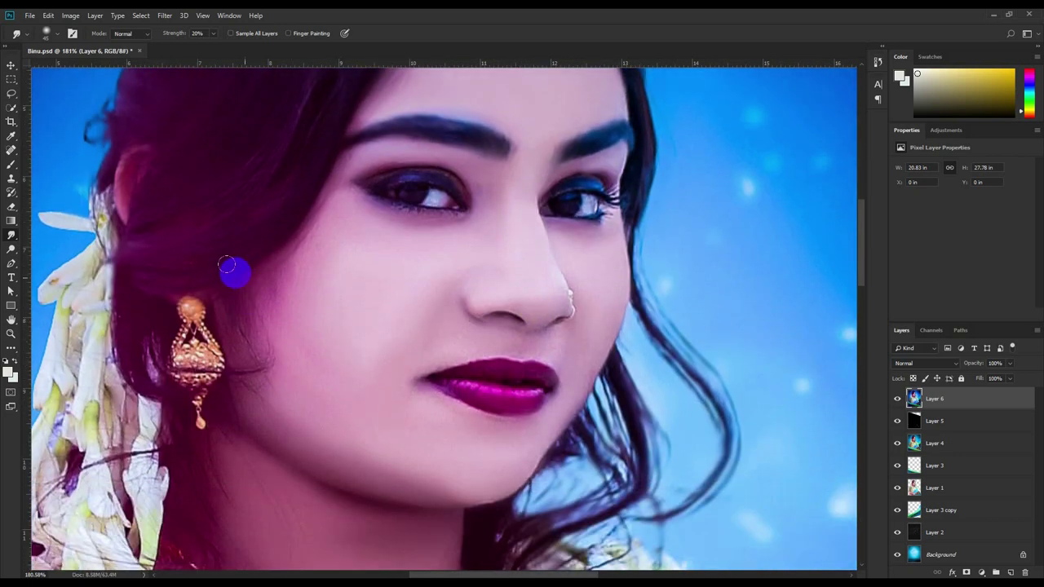
pyautogui.moveTo(226, 265)
pyautogui.mouseDown()
pyautogui.moveTo(120, 307)
pyautogui.moveTo(166, 446)
pyautogui.mouseUp()
pyautogui.scroll(-1, 234, 432)
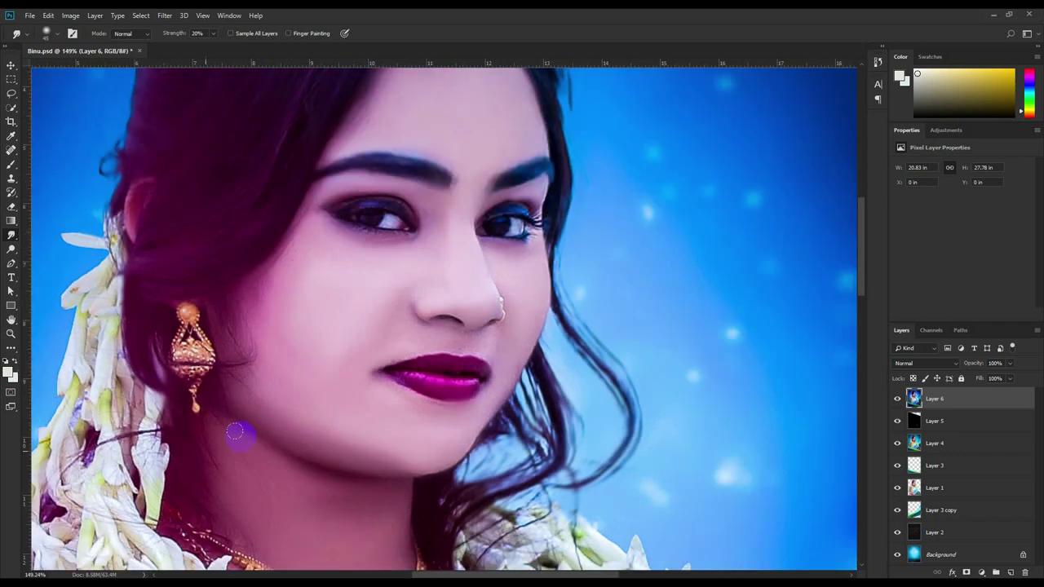
pyautogui.scroll(-3, 361, 449)
pyautogui.scroll(-1, 369, 453)
pyautogui.scroll(-2, 370, 453)
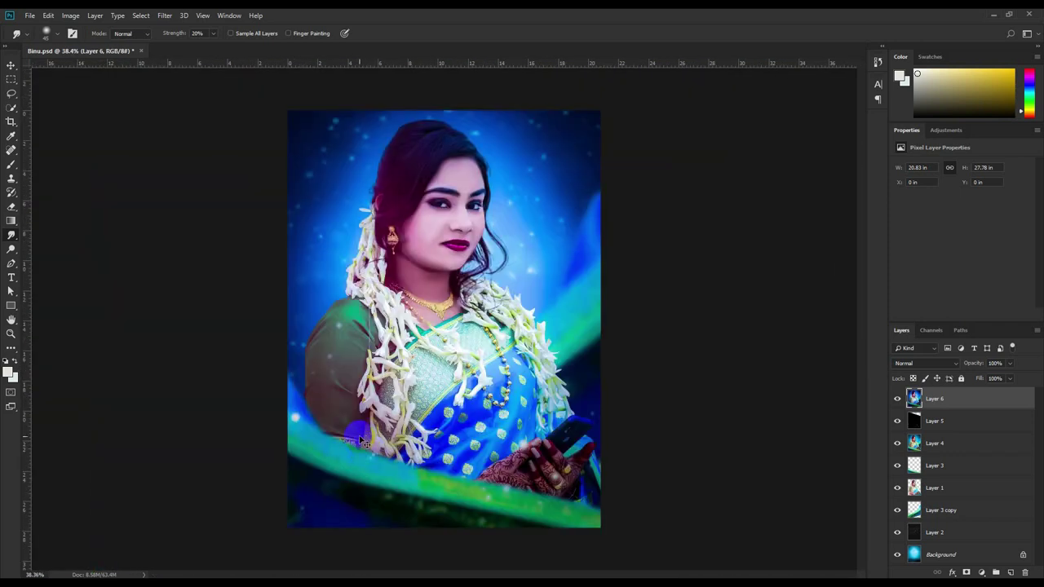
pyautogui.click(11, 66)
pyautogui.scroll(1, 559, 399)
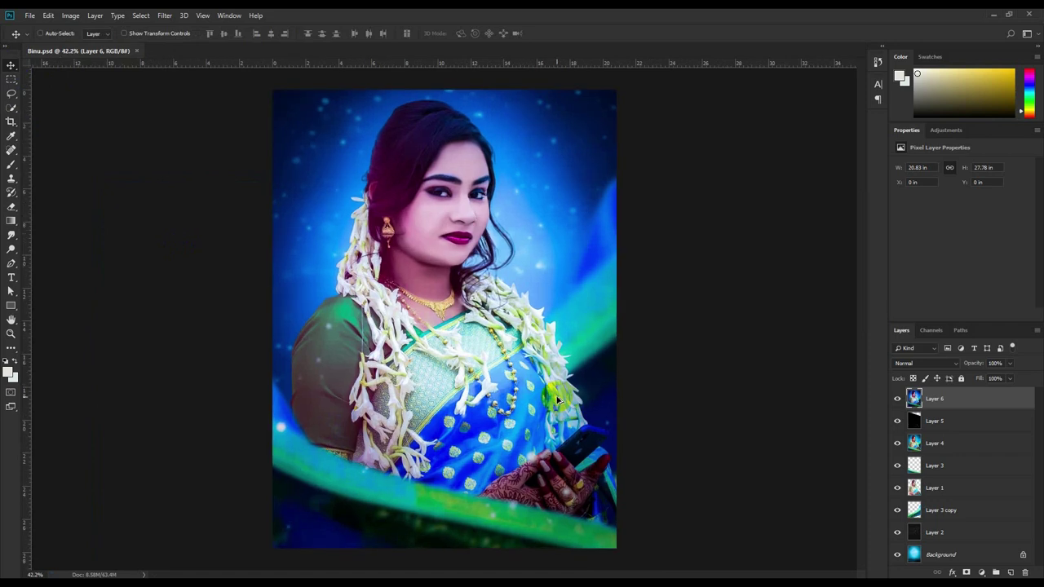
pyautogui.scroll(-1, 558, 400)
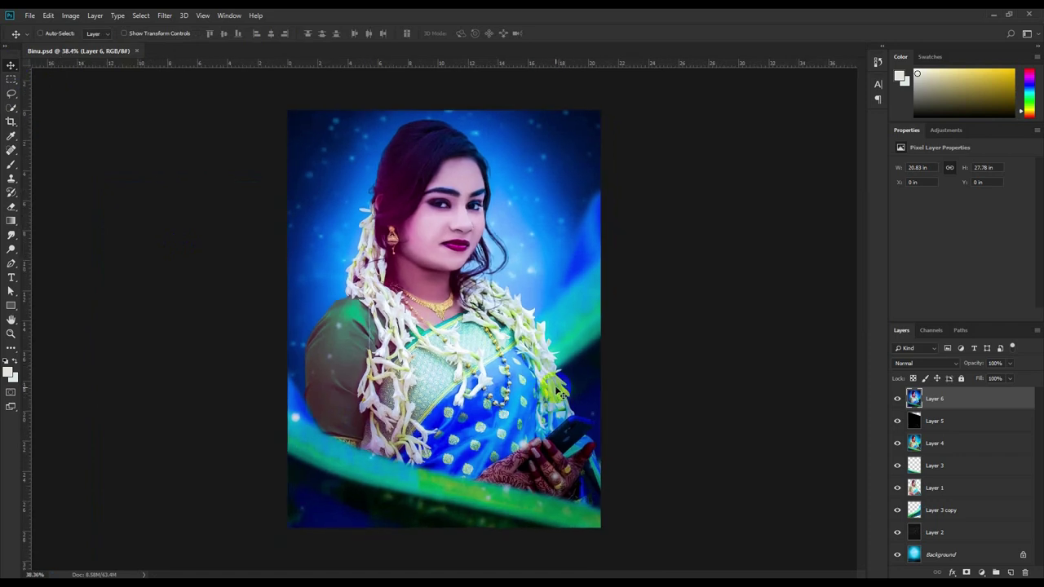